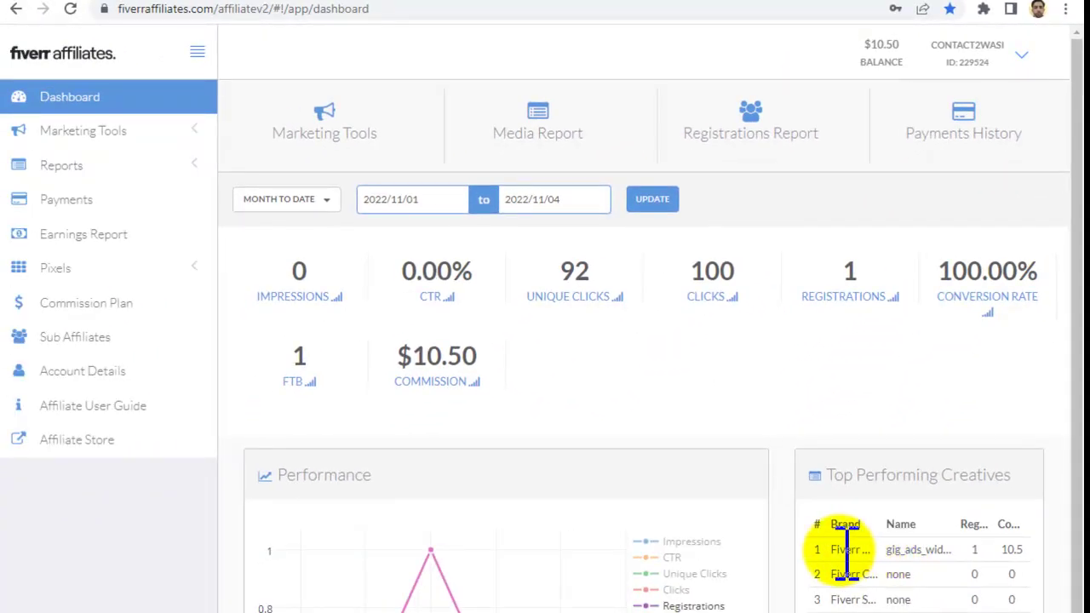
mouse_move(919, 550)
left_mouse_down()
mouse_move(974, 571)
mouse_move(981, 554)
mouse_move(1002, 547)
mouse_move(1009, 577)
mouse_move(1021, 559)
mouse_move(922, 553)
left_mouse_up()
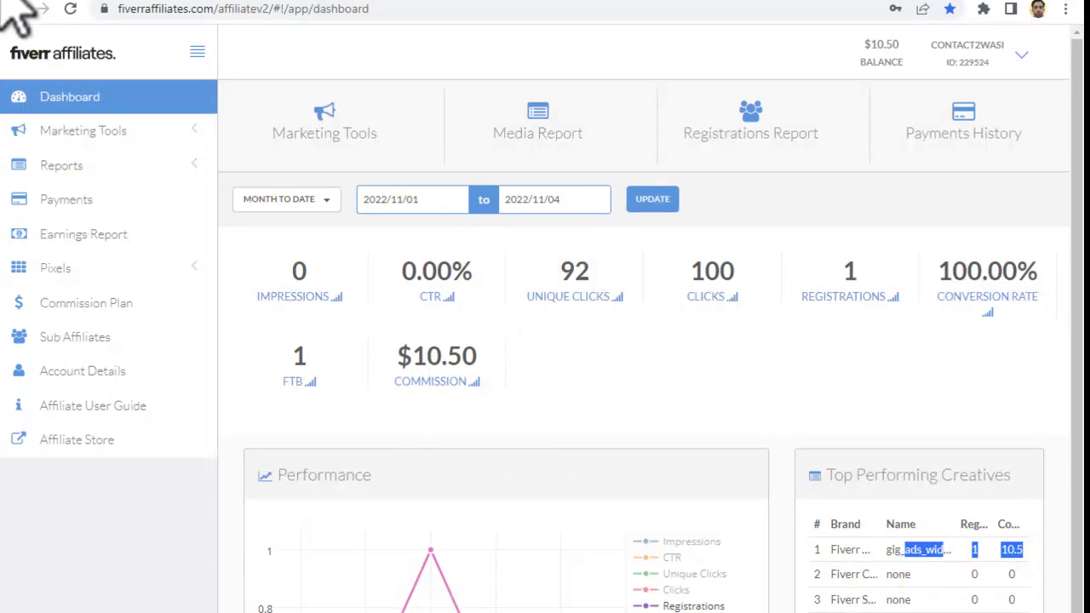
left_click(71, 11)
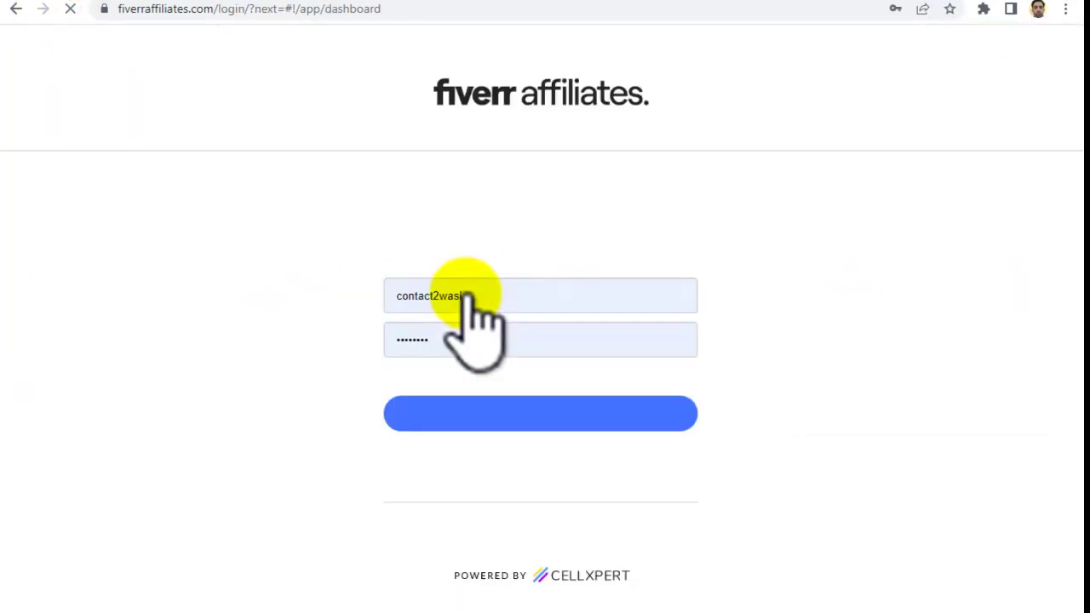
left_click(540, 423)
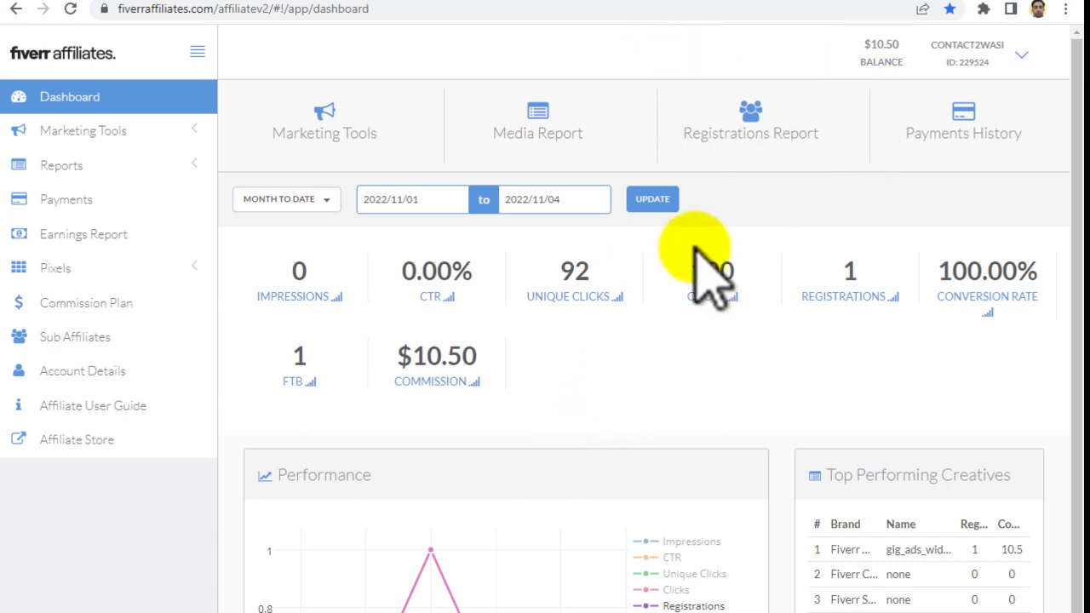
double_click(571, 270)
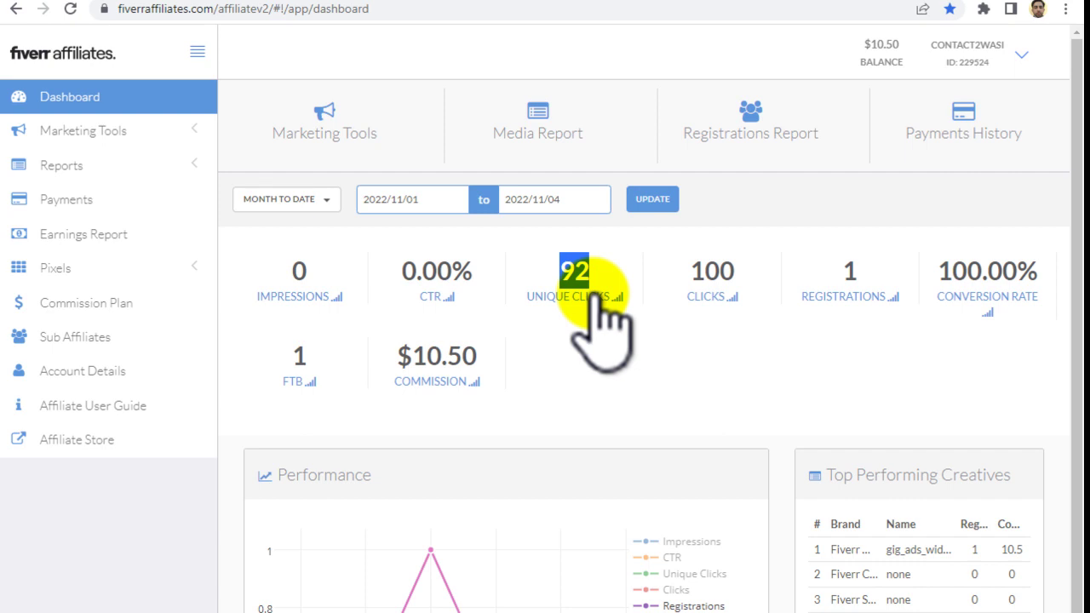
In a new tab, search Google for 'pk24jobs backlinks'.
left_click(417, 3)
type("google.com")
key("Return")
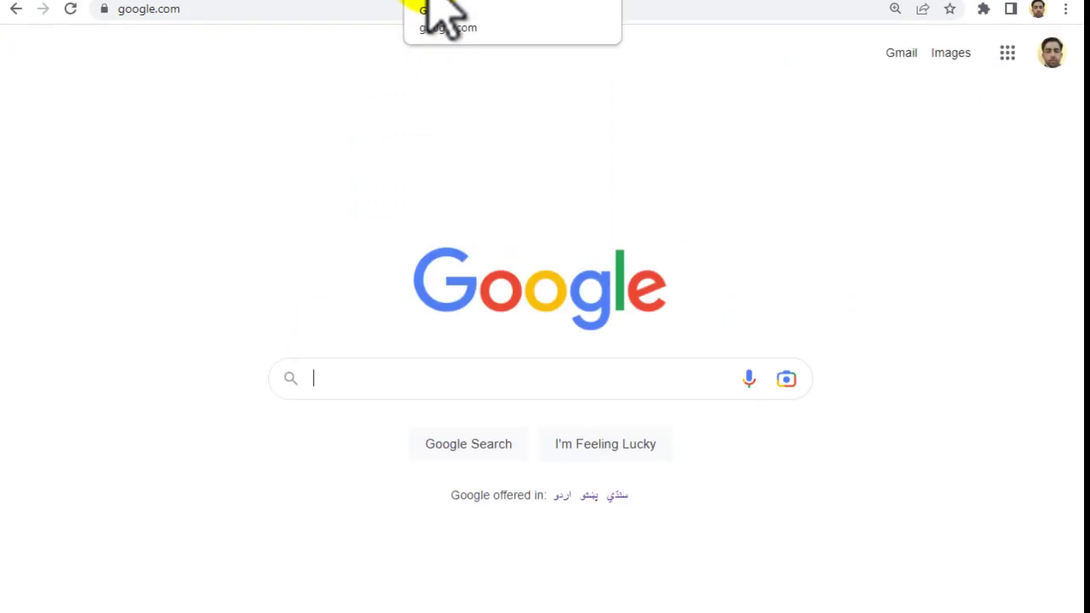
type("pk24jobs")
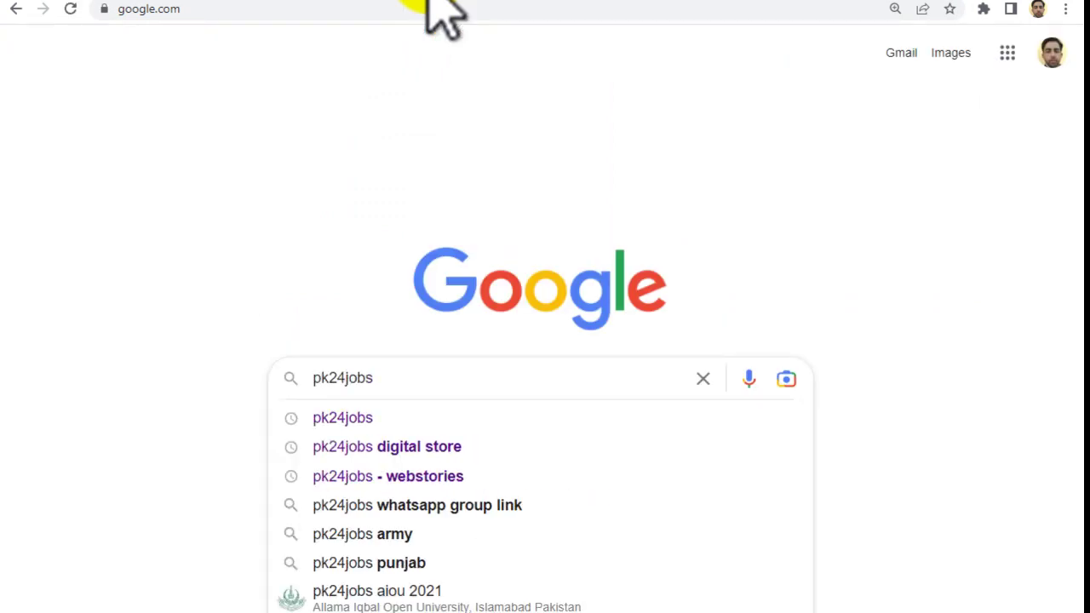
type(" backlinks")
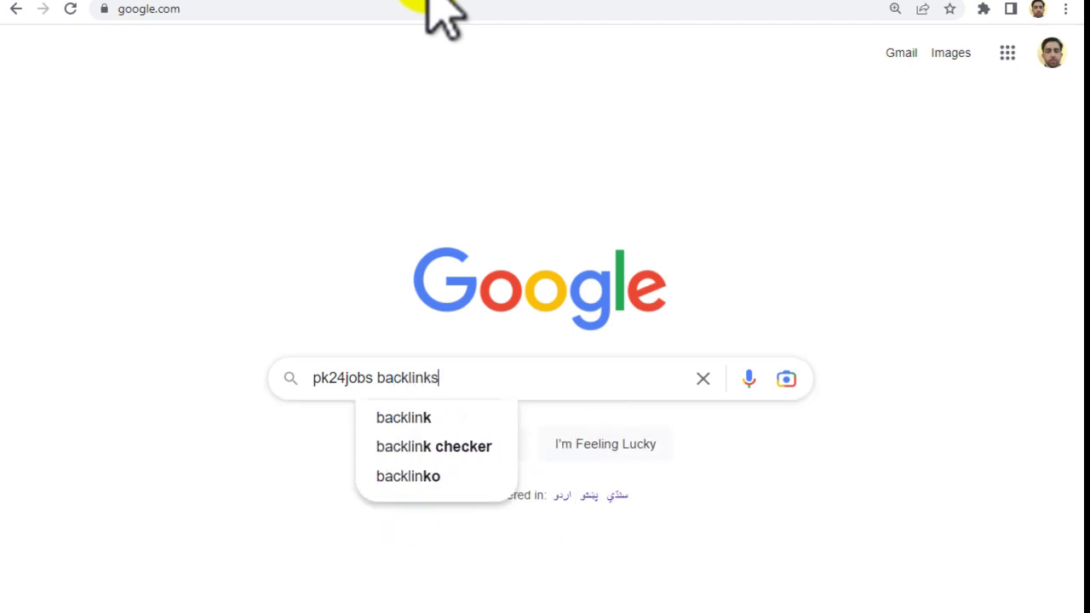
key("Return")
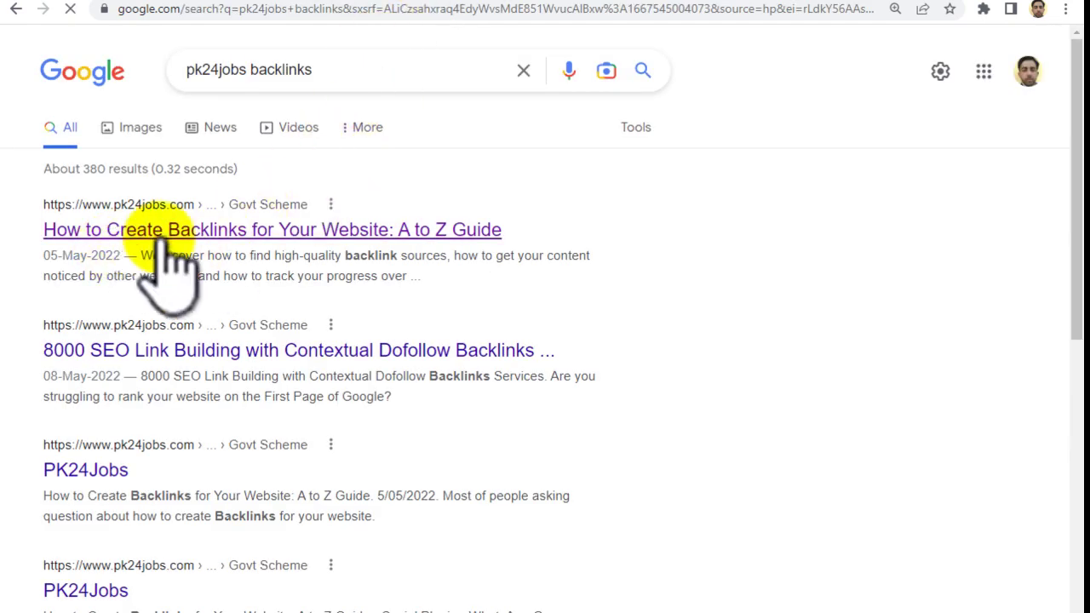
Open the How to Create Backlinks A to Z guide from the results and skim it.
left_click(351, 231)
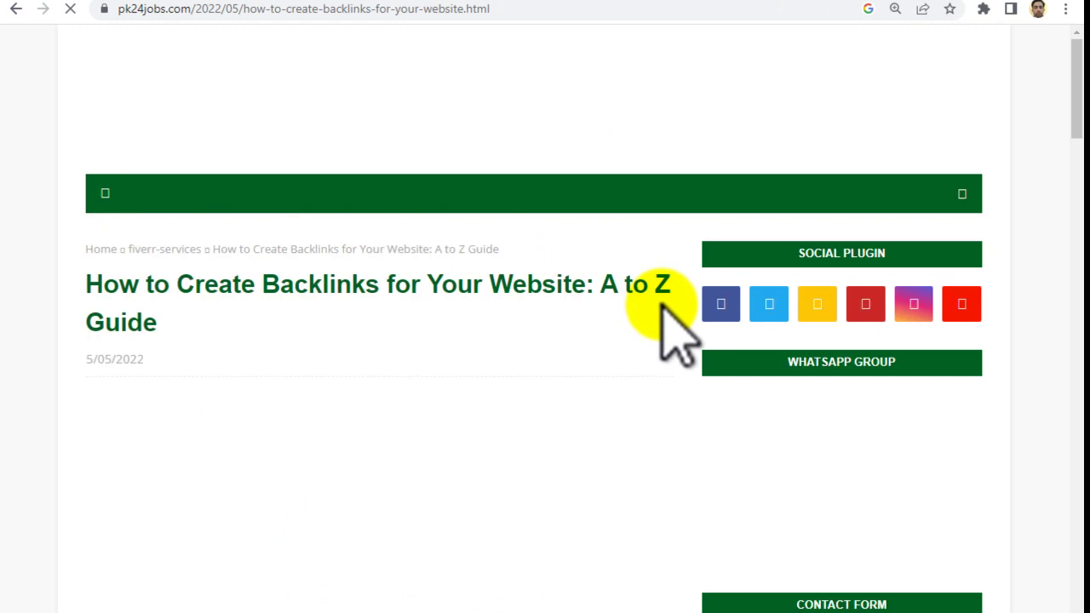
scroll(661, 316, "down", 1)
scroll(662, 316, "down", 10)
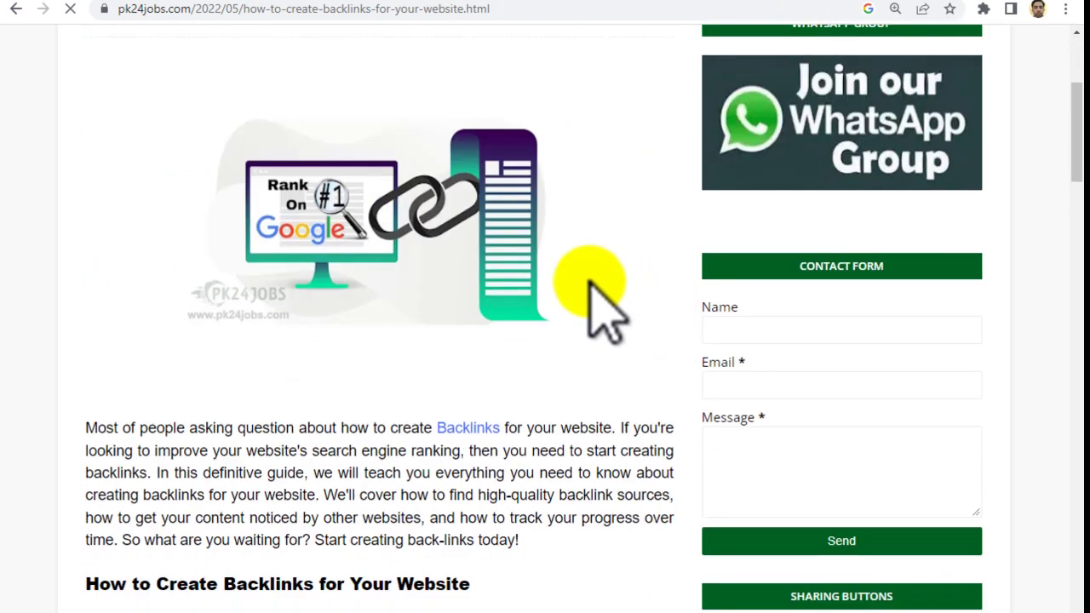
scroll(501, 249, "down", 13)
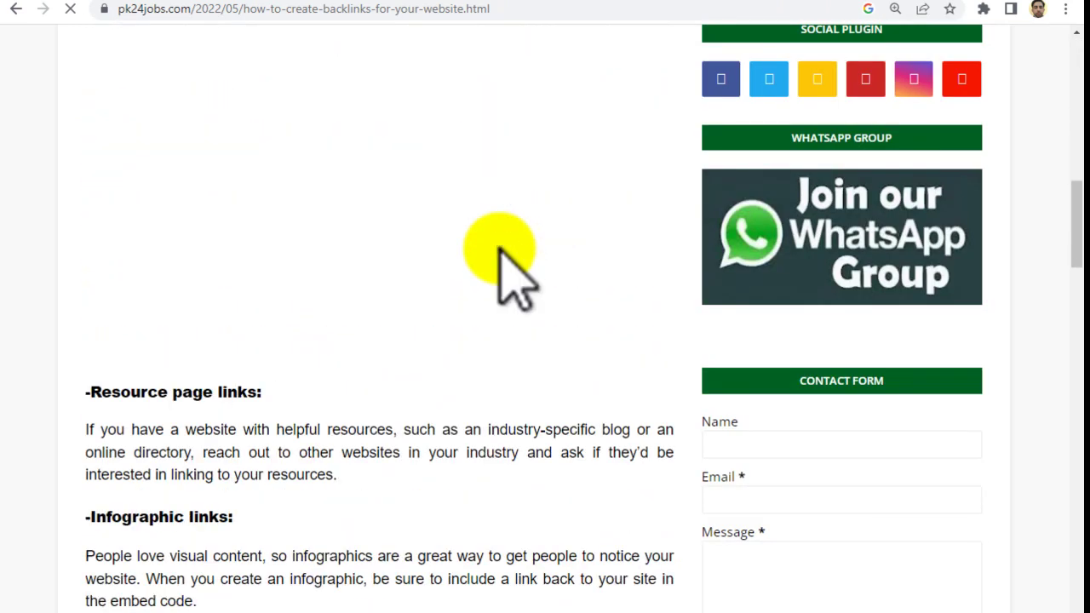
scroll(510, 273, "up", 1)
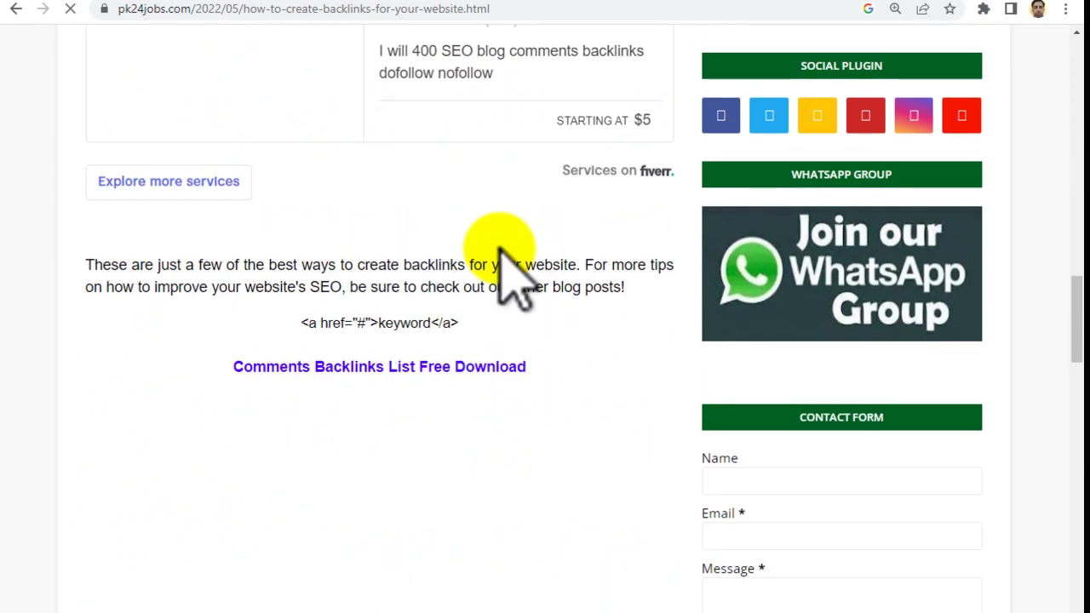
scroll(503, 247, "up", 2)
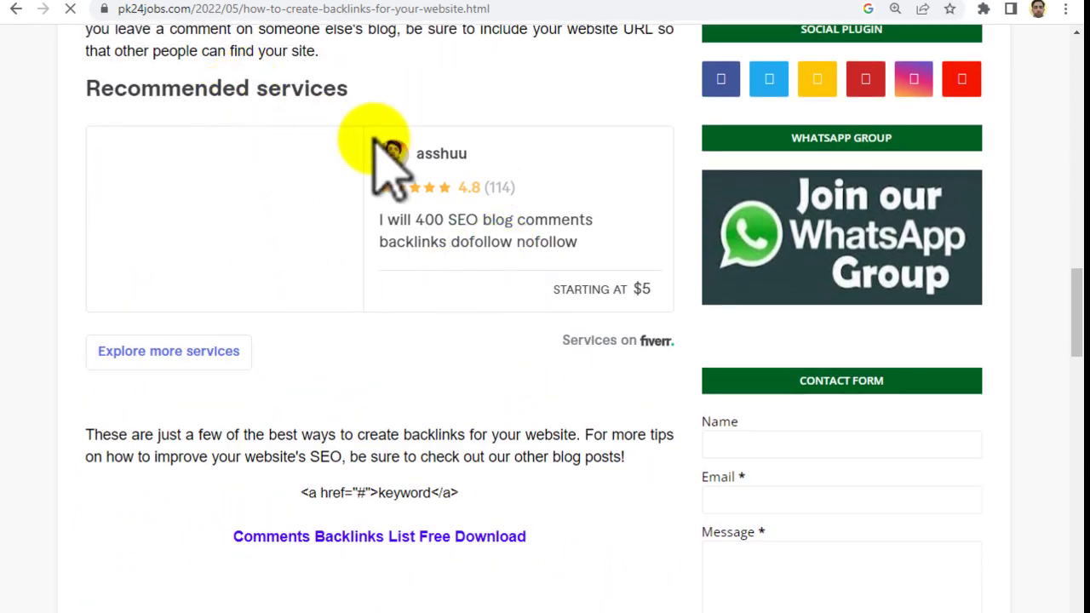
scroll(462, 255, "up", 2)
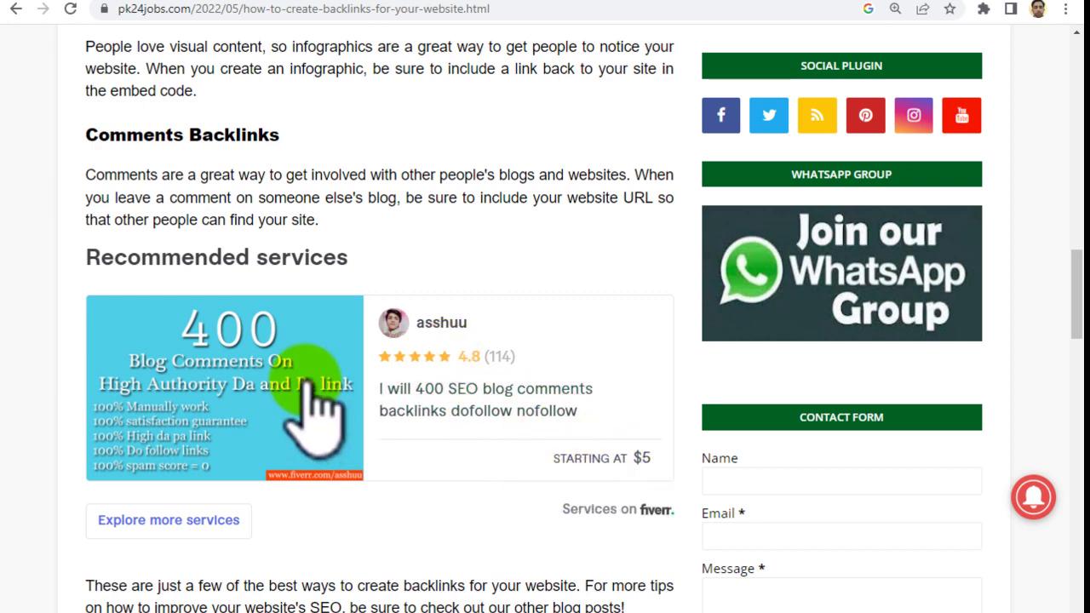
Review the article's Recommended Fiverr services cards, then go to the PK24Jobs home page.
scroll(315, 409, "down", 10)
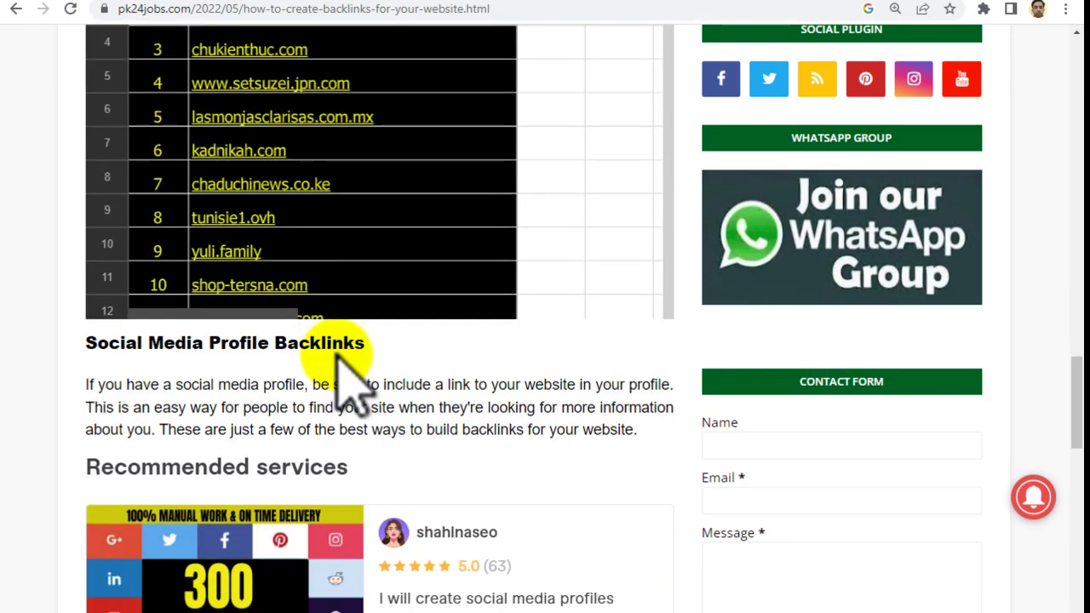
scroll(349, 366, "down", 3)
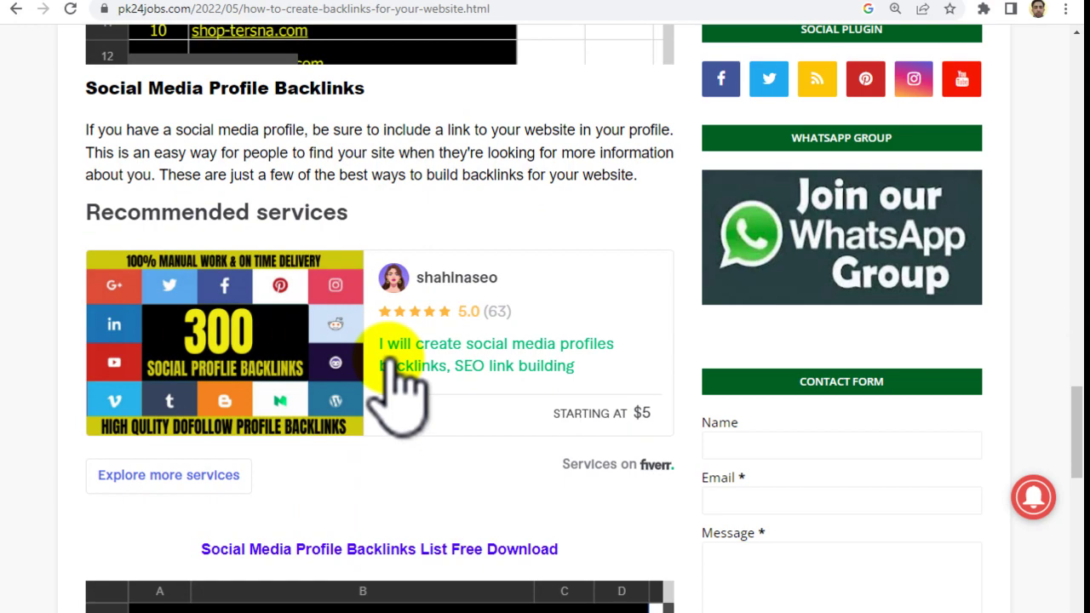
scroll(390, 365, "down", 12)
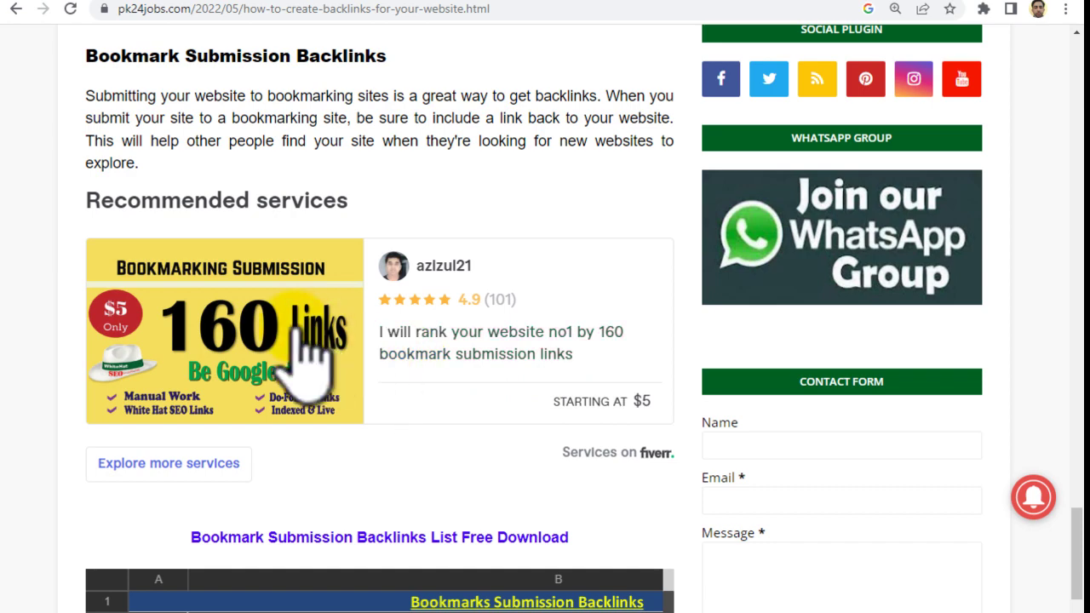
scroll(401, 365, "up", 4)
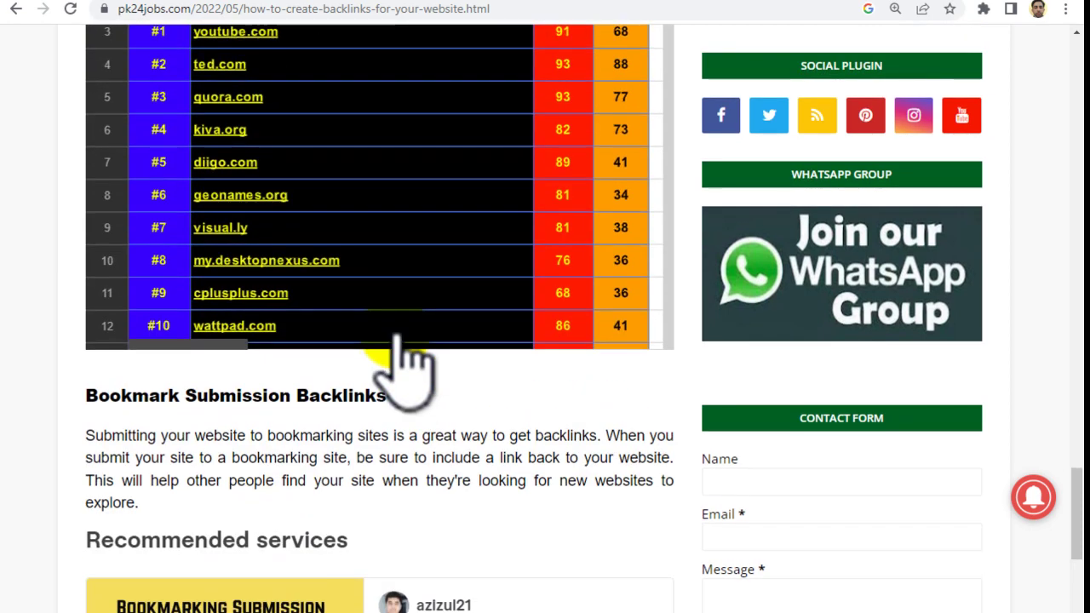
scroll(511, 417, "down", 3)
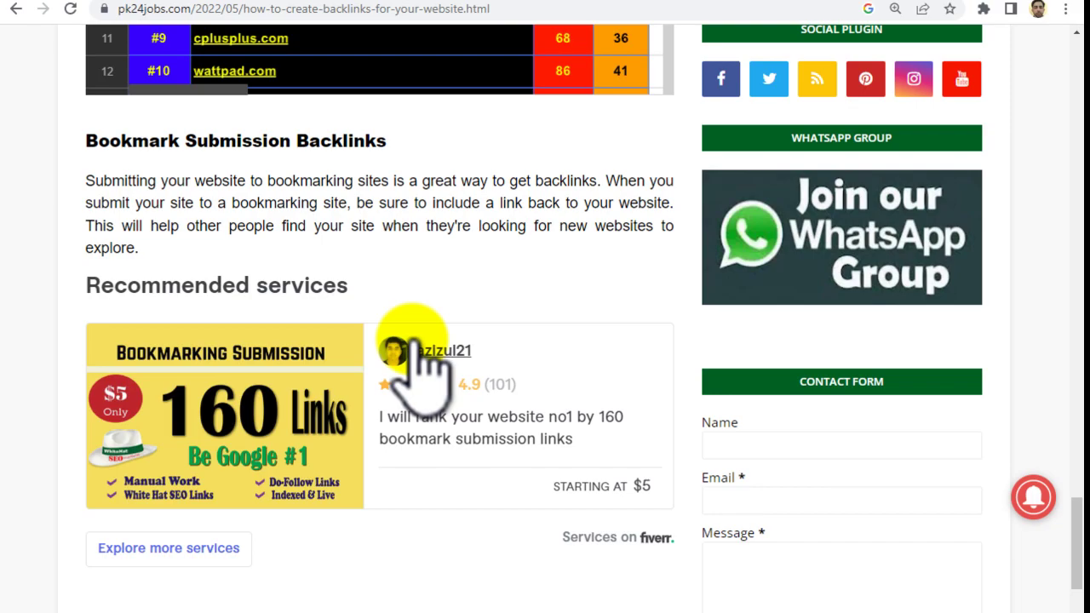
scroll(417, 358, "up", 20)
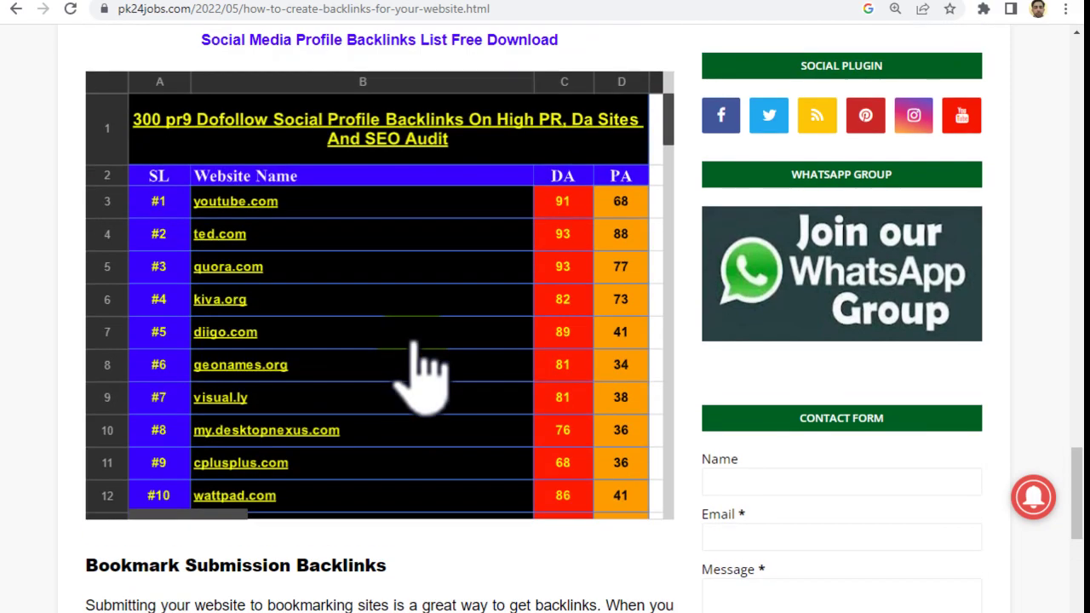
scroll(445, 391, "up", 15)
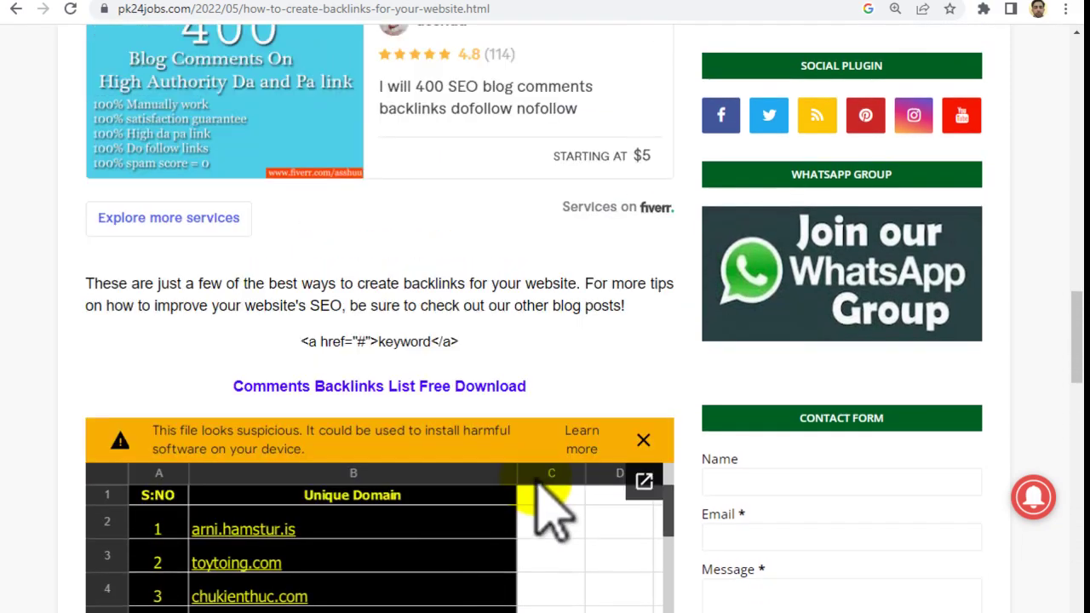
scroll(519, 441, "up", 3)
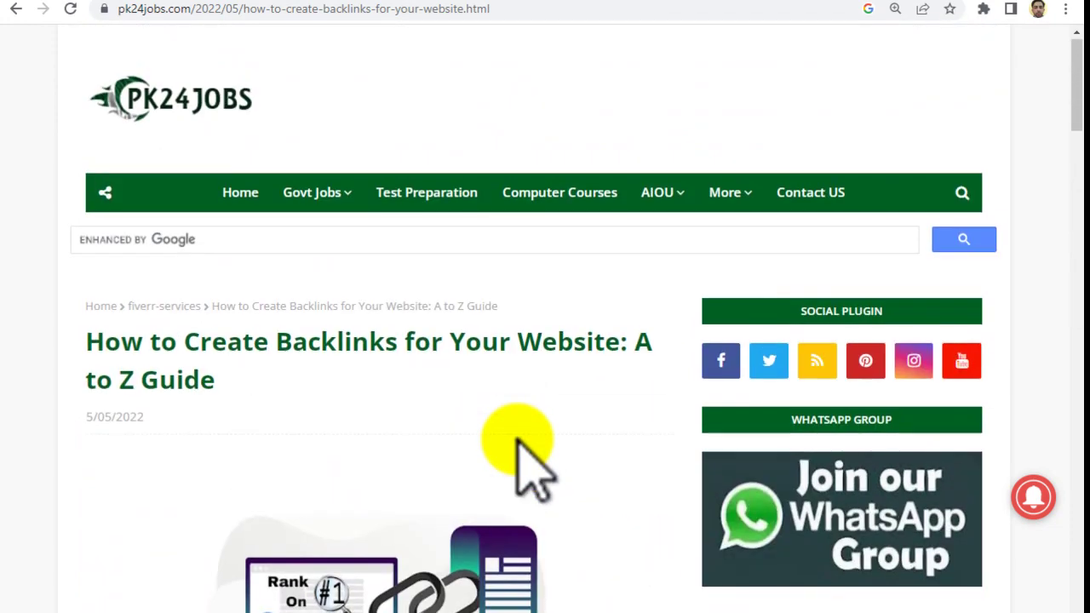
left_click(241, 193)
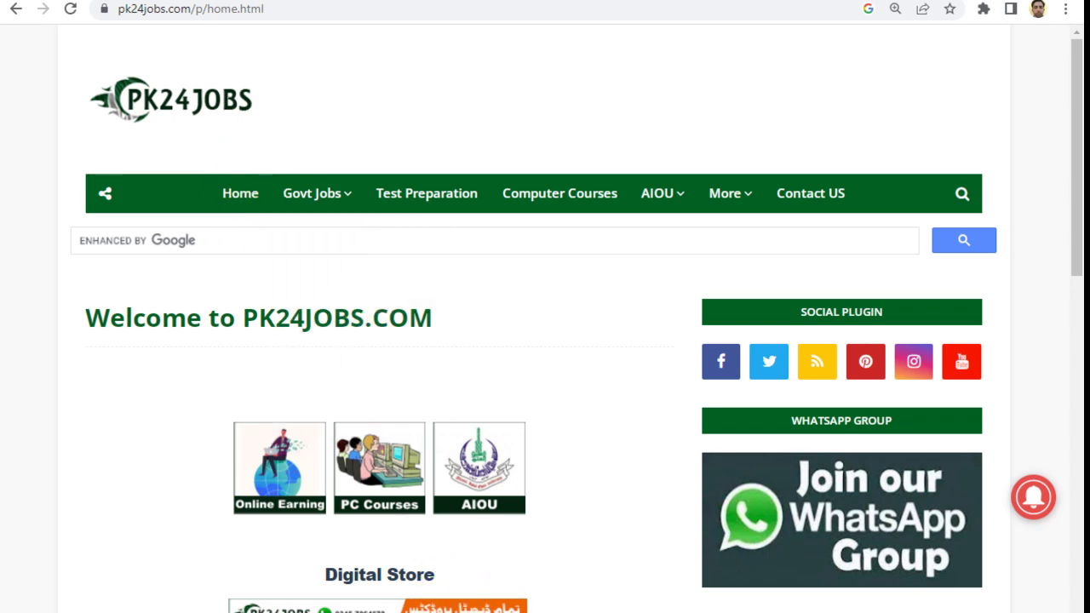
Switch from the YouTube window to the Fiverr Affiliates tab.
key("alt+Tab")
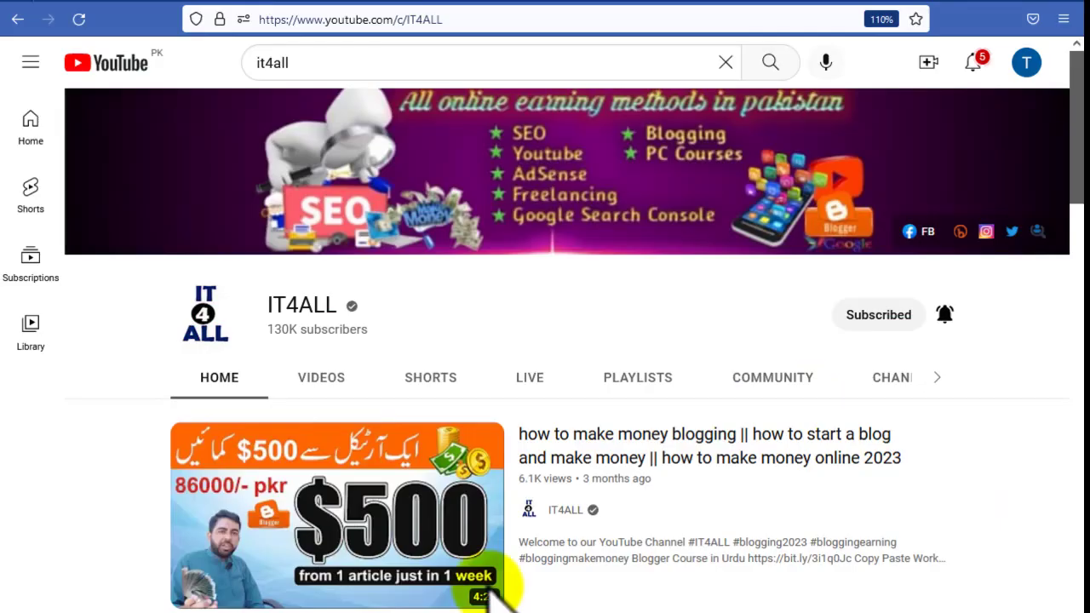
left_click(136, 0)
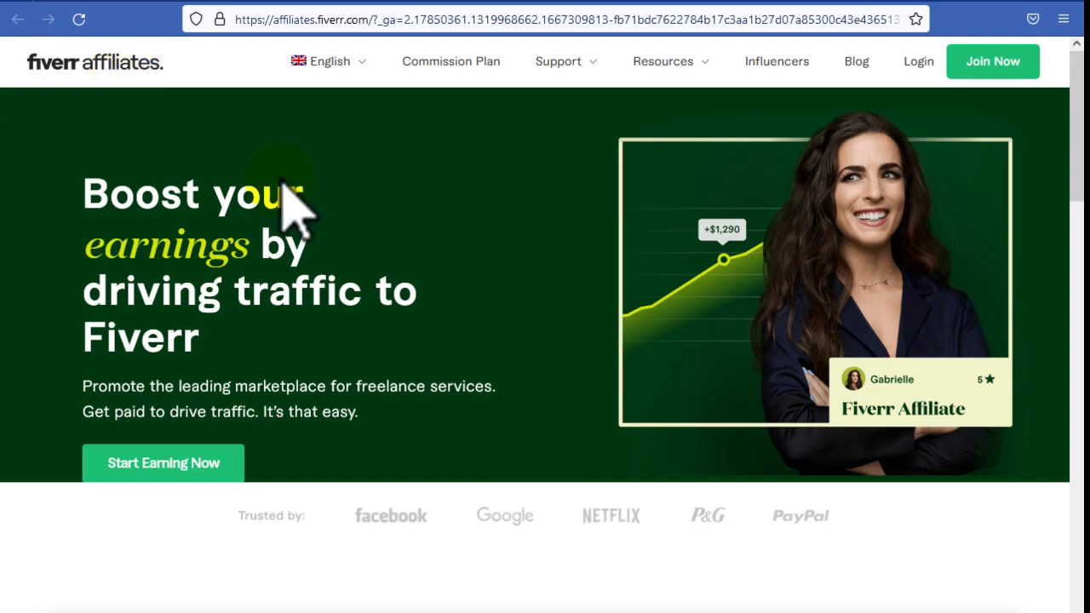
Scroll the Fiverr Affiliates landing page, then open the Commission Plan page.
scroll(606, 349, "down", 4)
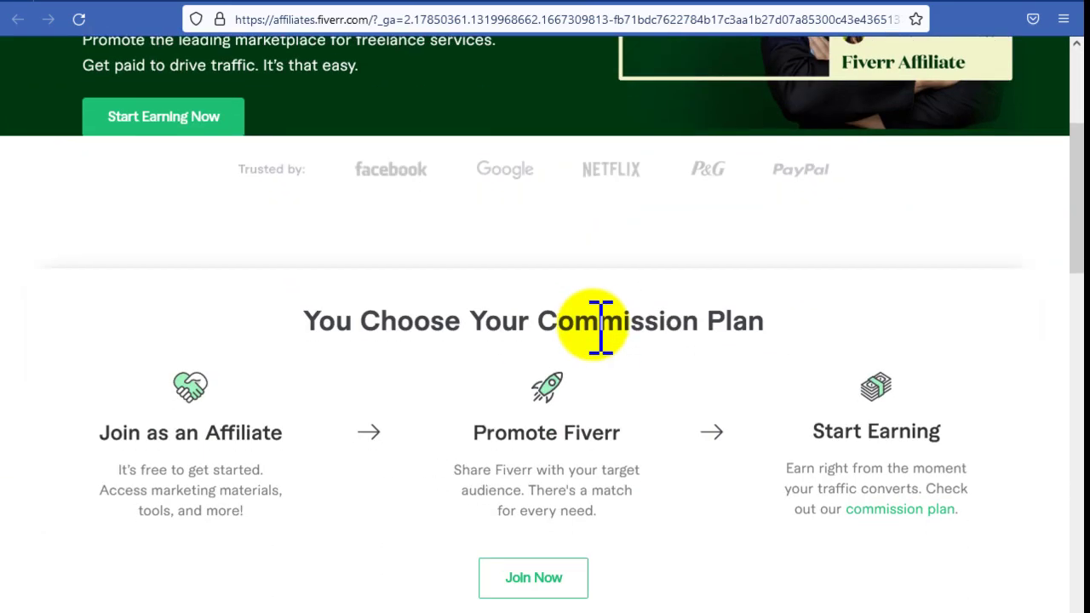
scroll(601, 328, "down", 12)
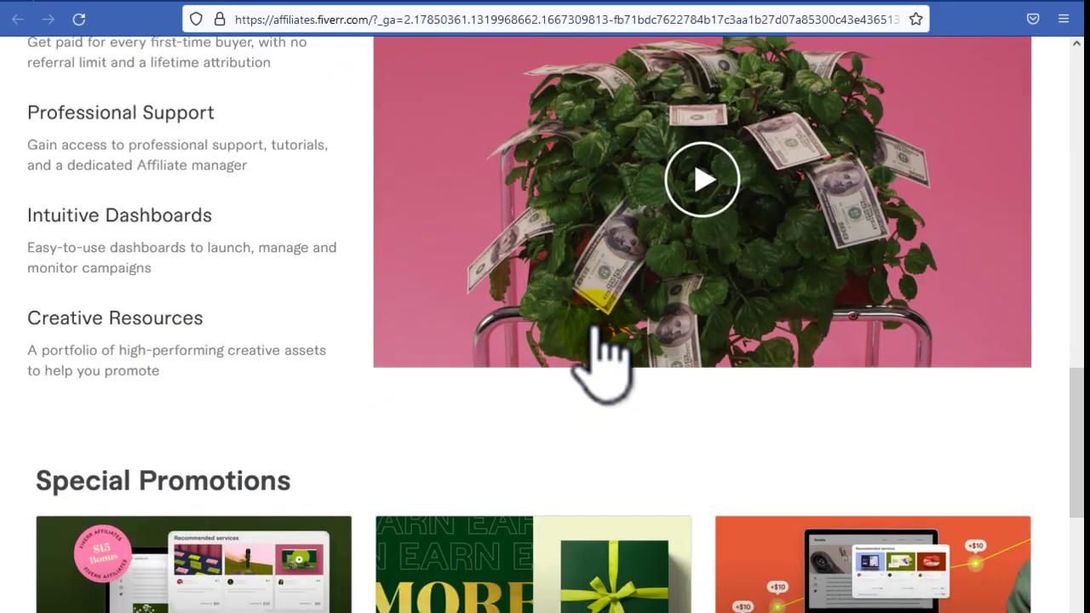
scroll(600, 330, "down", 14)
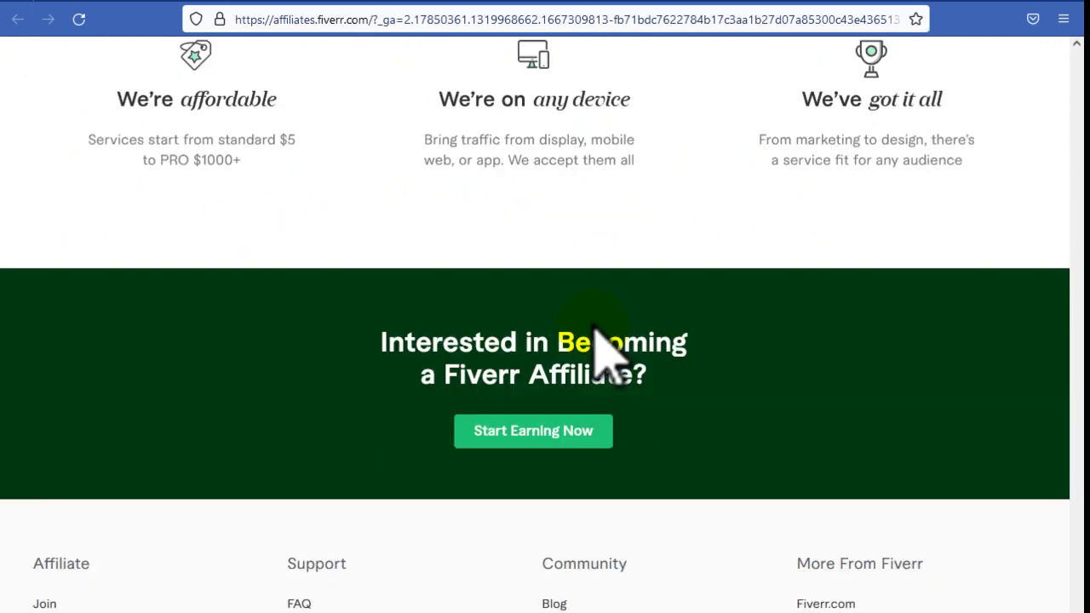
scroll(600, 340, "up", 20)
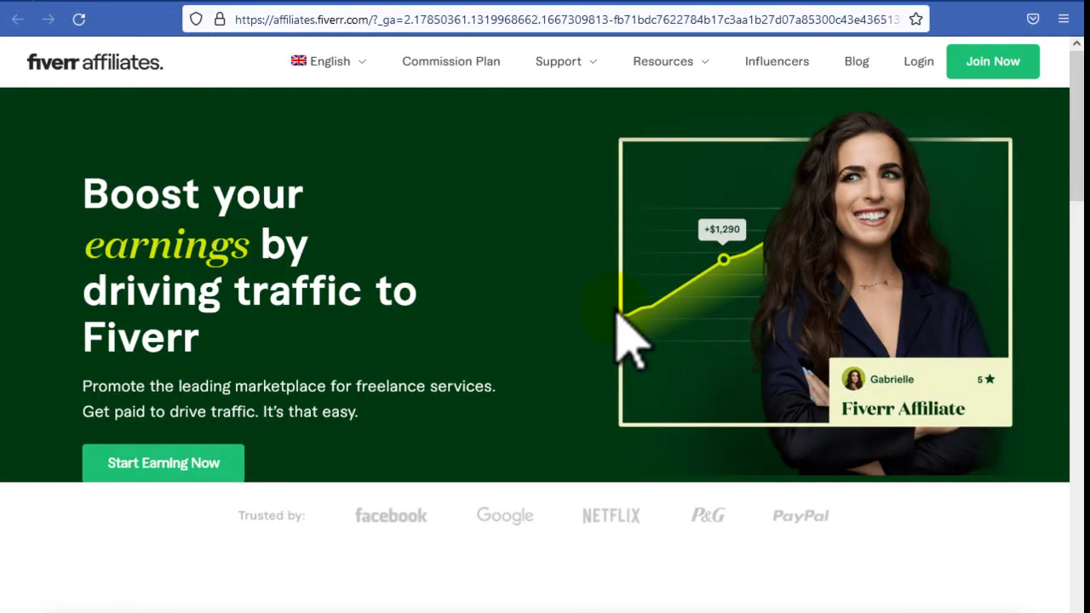
left_click(460, 65)
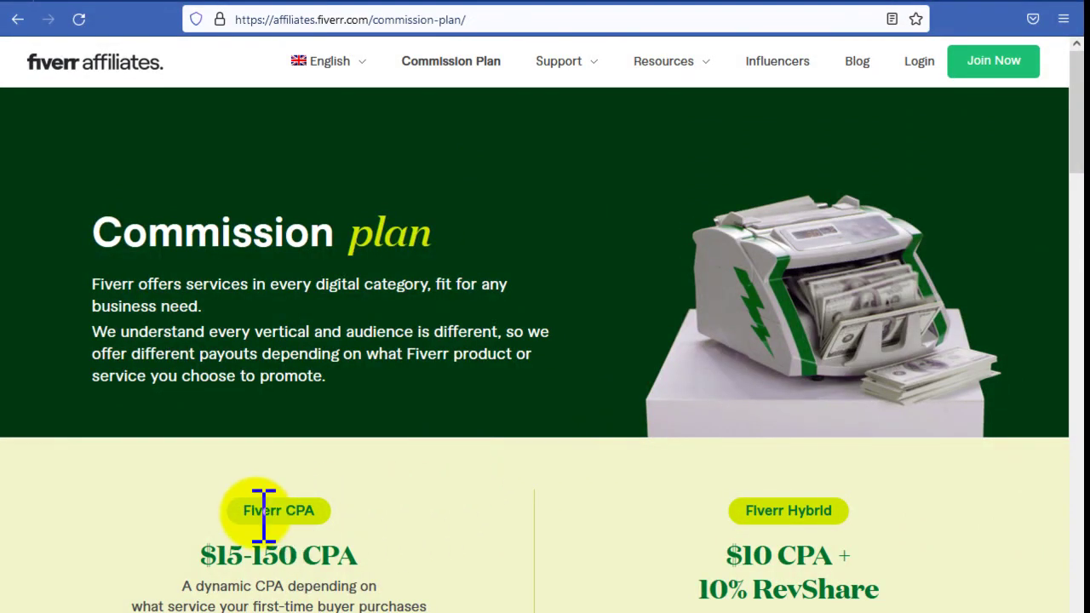
Check the CPA plan's $15-150 payout and the Hybrid plan's $10 CPA plus 10% RevShare.
left_click(237, 510)
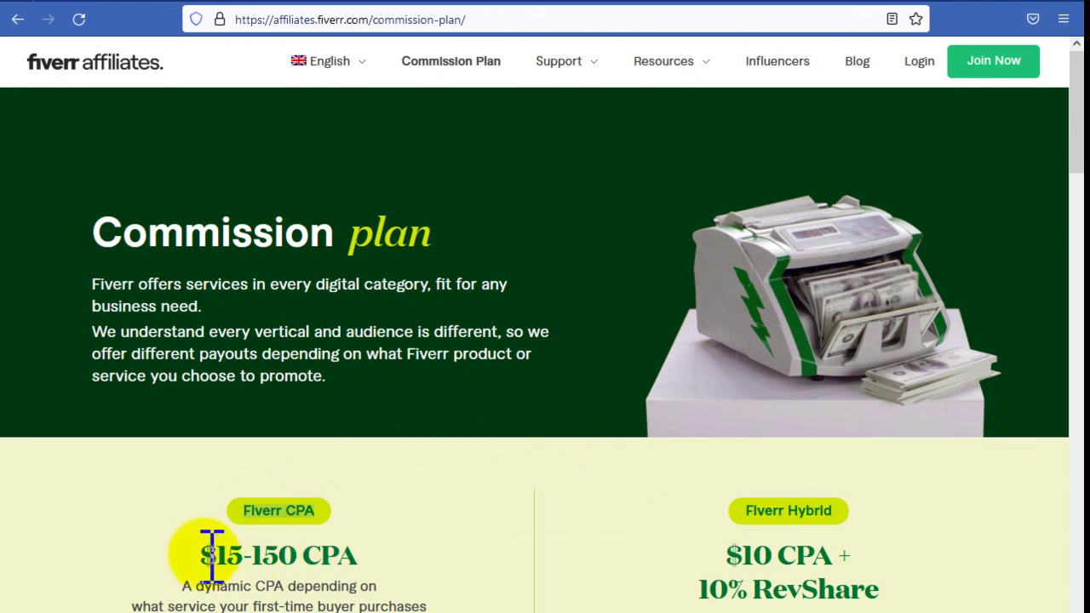
left_click_drag(194, 553, 365, 559)
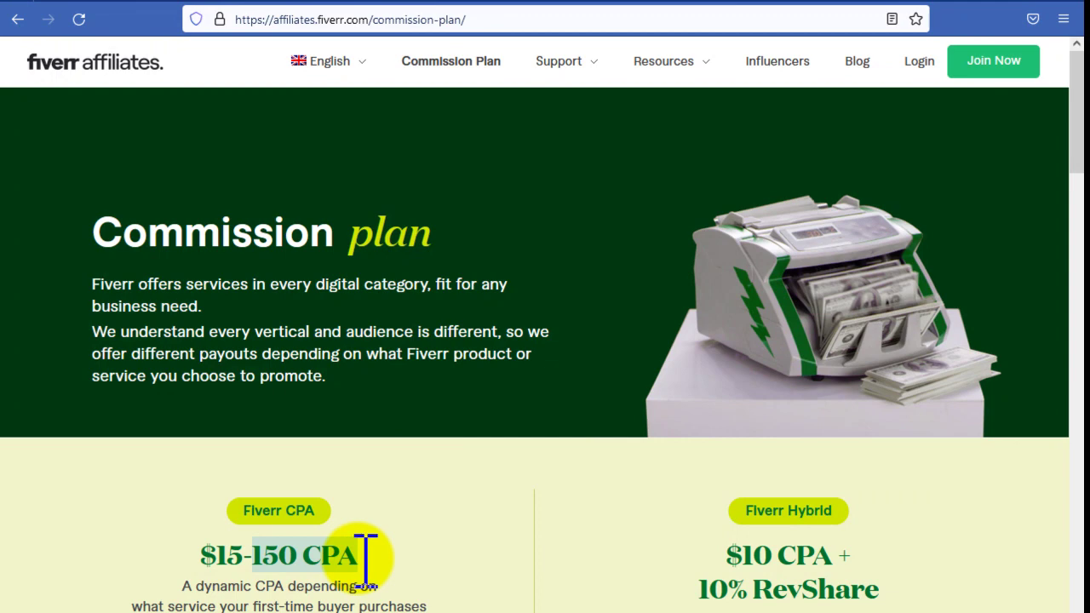
left_click_drag(734, 509, 830, 511)
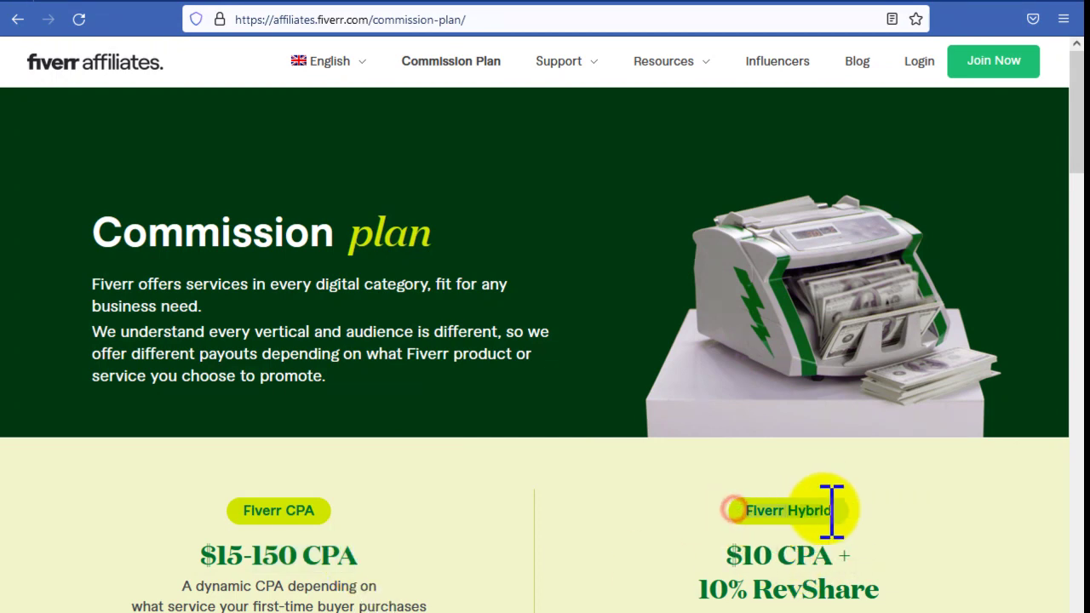
left_click_drag(736, 555, 870, 587)
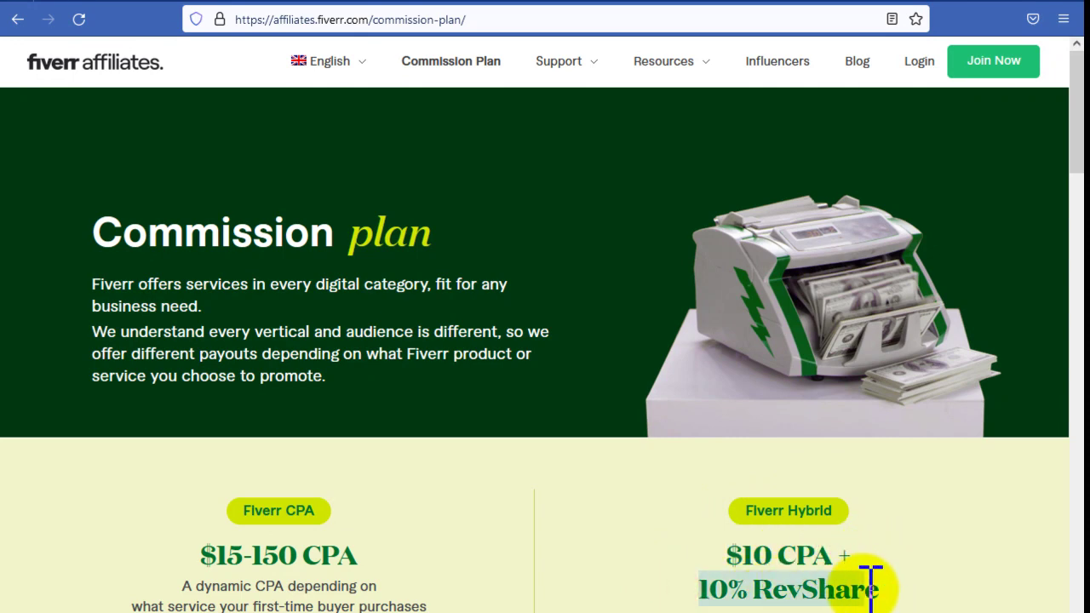
left_click_drag(722, 554, 837, 557)
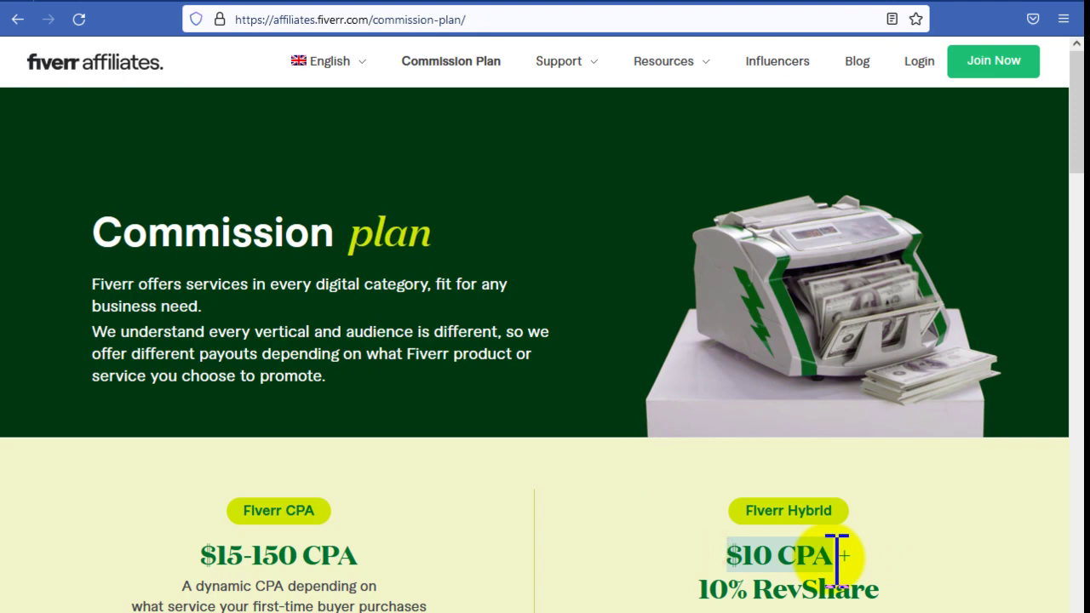
left_click_drag(694, 588, 886, 588)
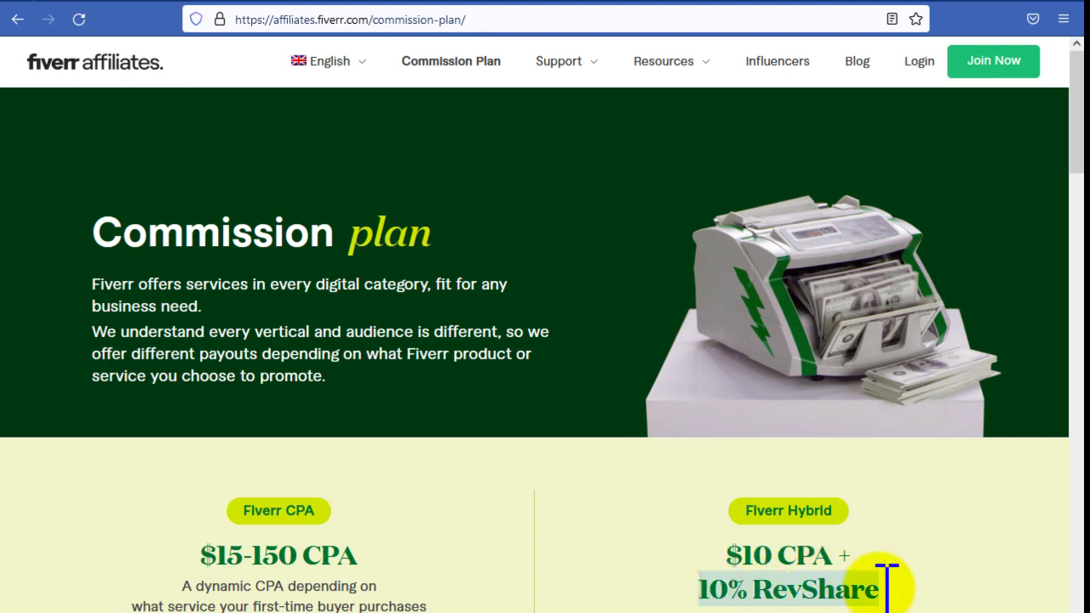
left_click(821, 606)
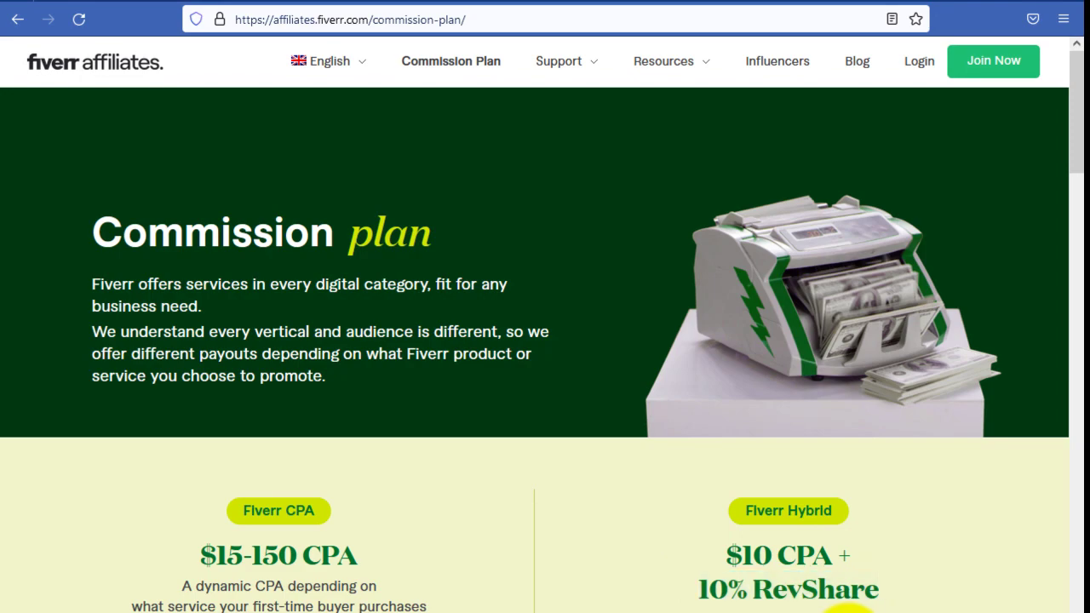
Review the Fiverr CPA Commissions: $150 for Fiverr Pro, Industrial & Product Design, and the $50 categories.
scroll(676, 457, "down", 8)
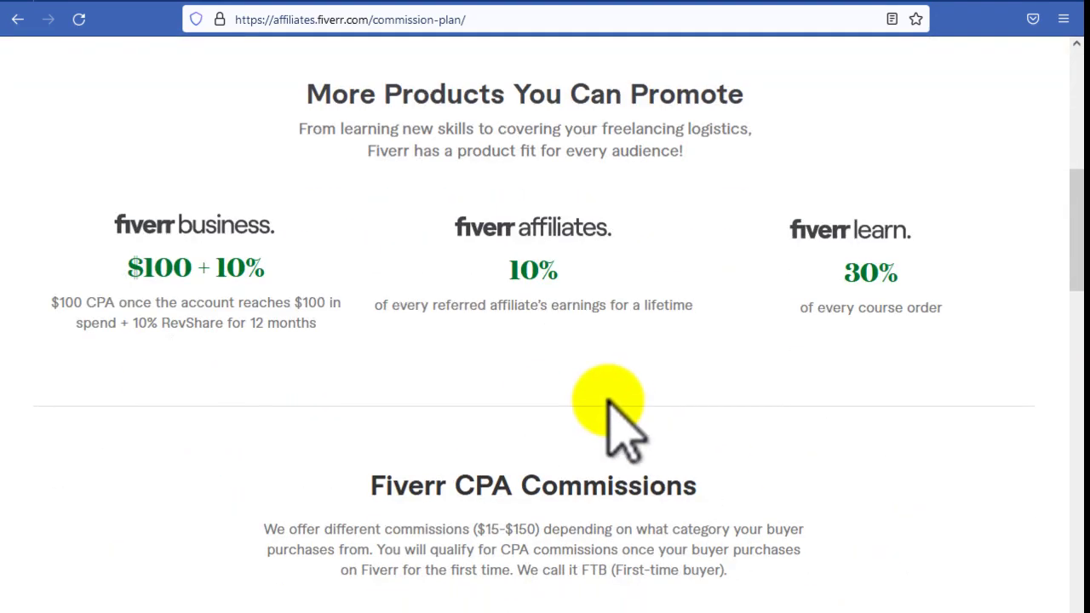
scroll(613, 396, "down", 3)
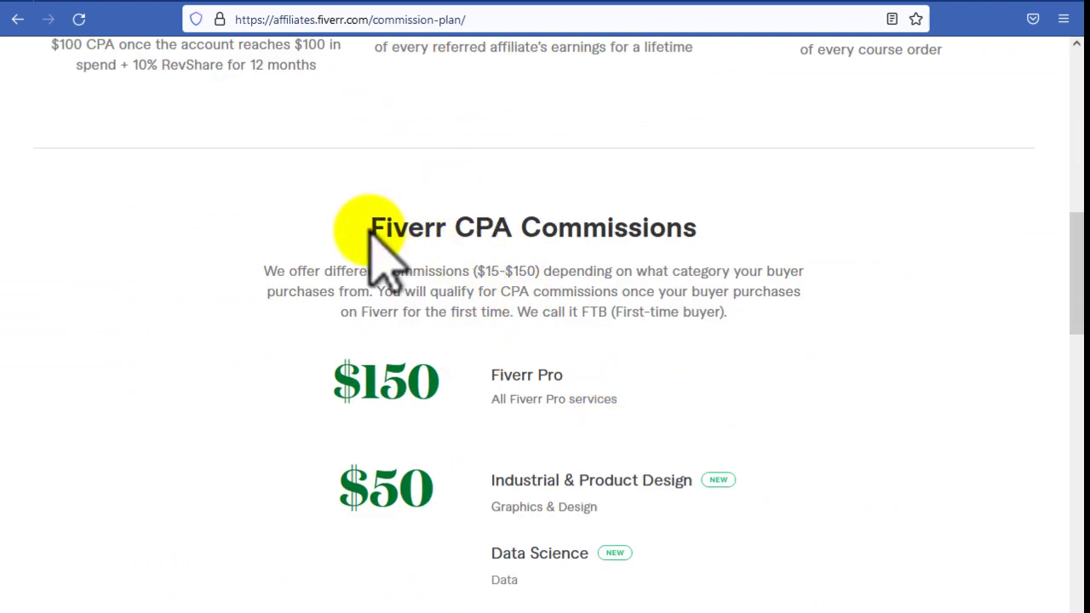
left_click_drag(362, 228, 700, 230)
left_click(487, 223)
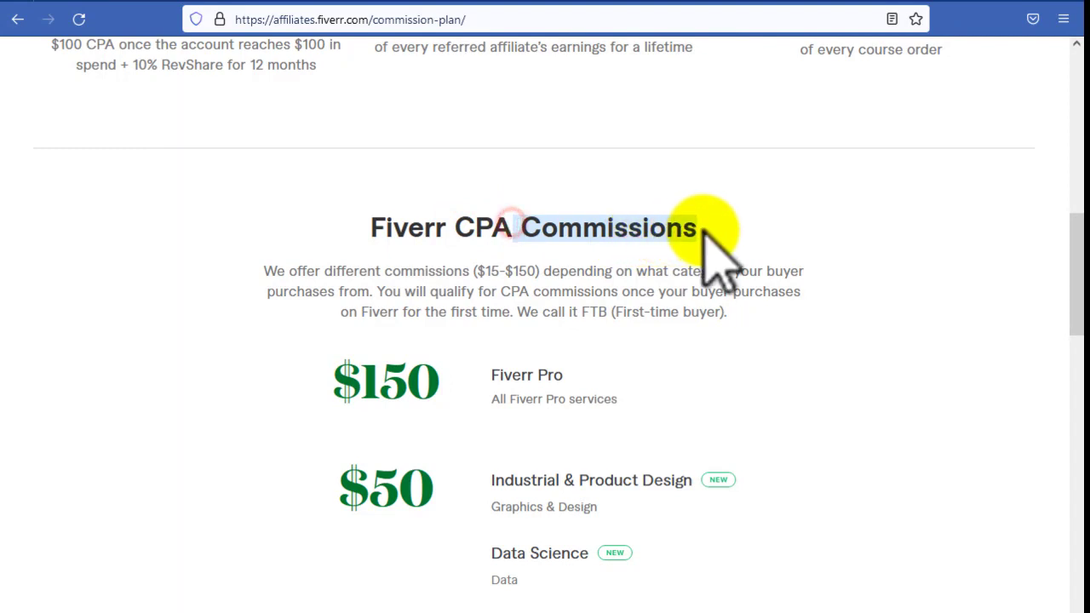
scroll(591, 309, "down", 2)
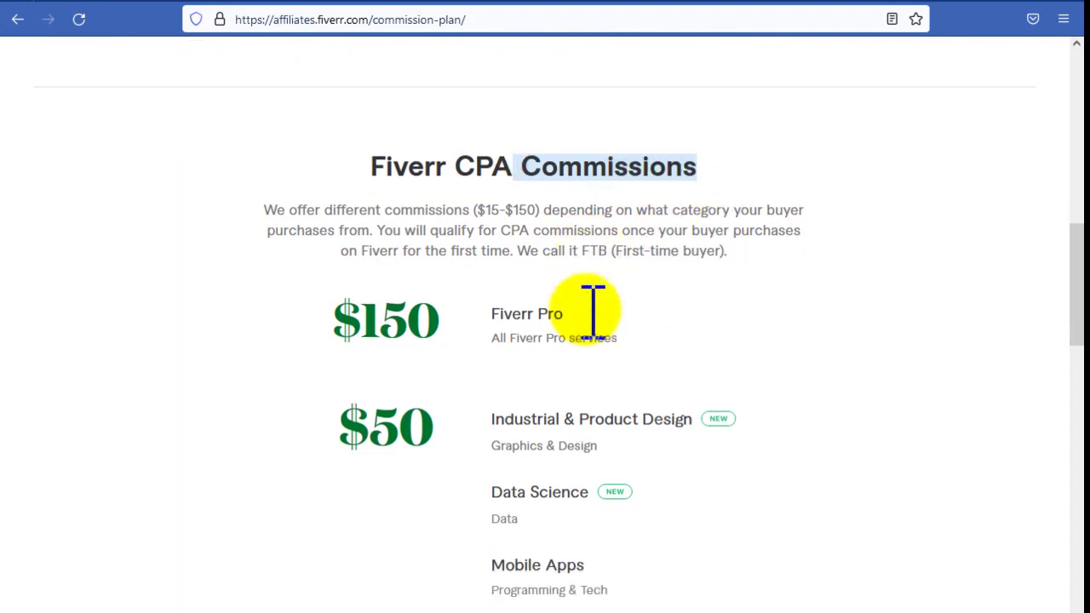
left_click_drag(366, 295, 442, 290)
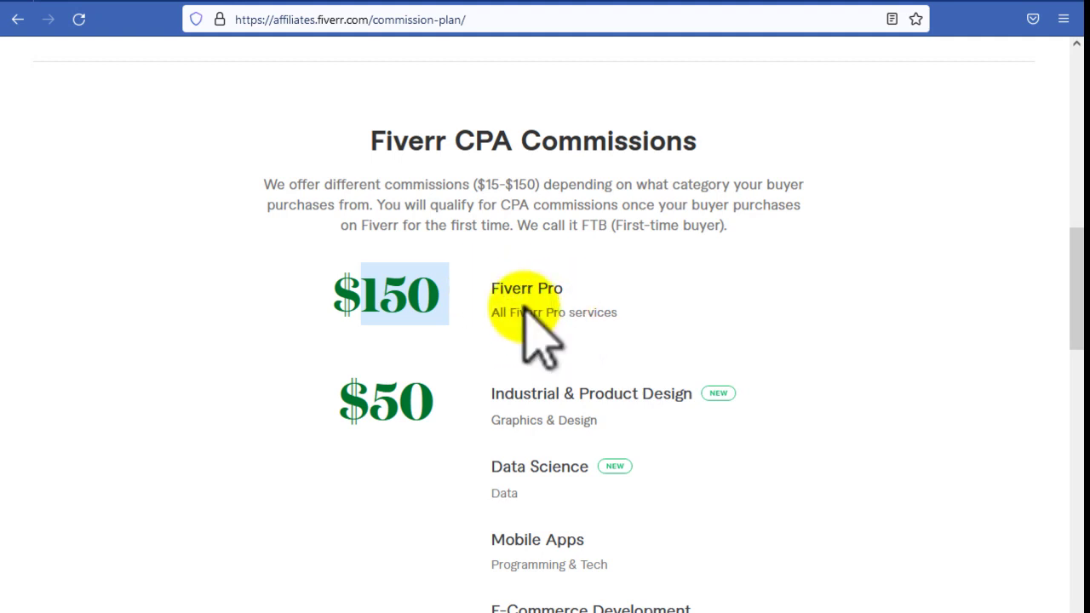
left_click(474, 288)
left_click_drag(474, 287, 596, 289)
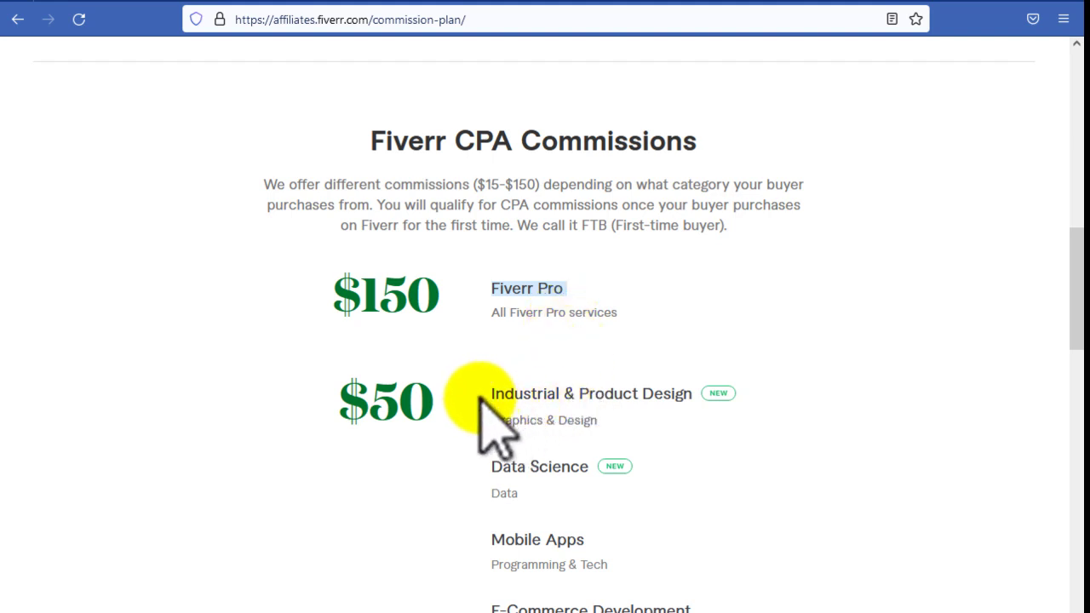
left_click_drag(477, 396, 654, 396)
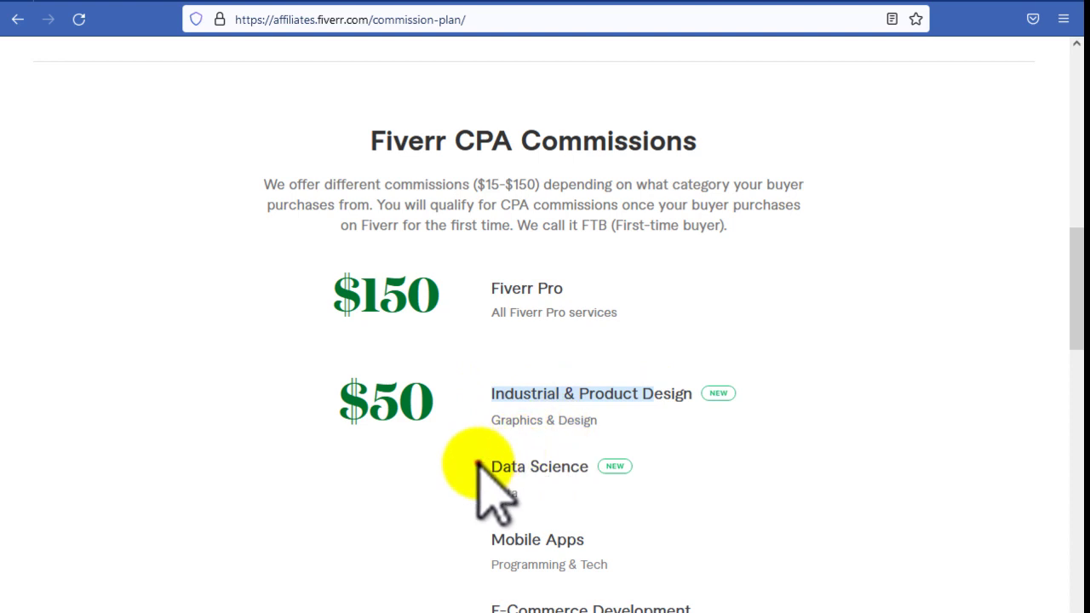
left_click_drag(477, 462, 570, 540)
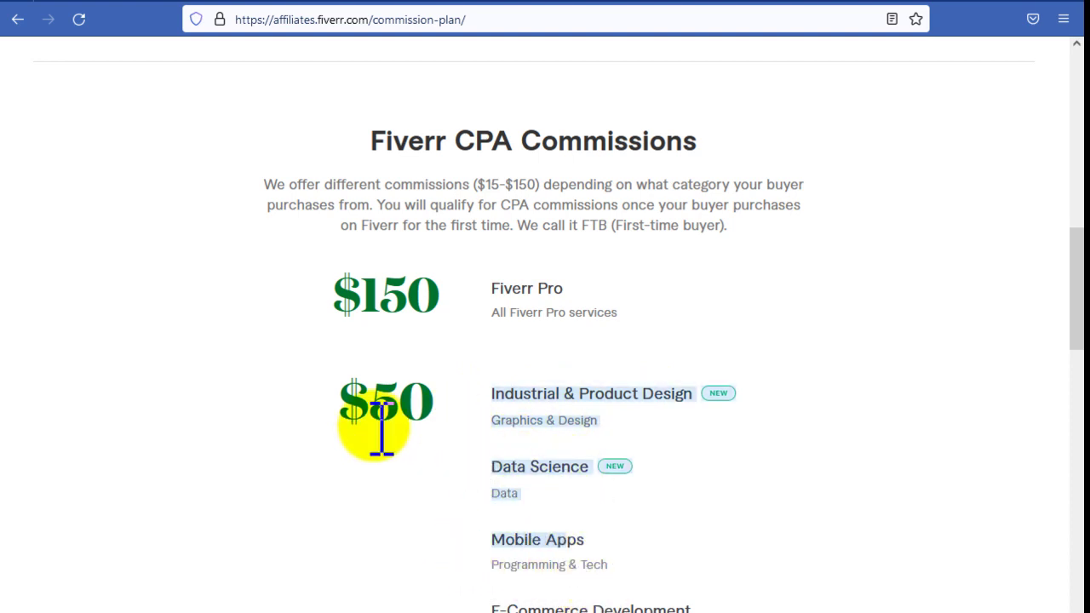
Scroll through the remaining $40 and $30 category payouts and back to the top.
scroll(515, 537, "down", 3)
scroll(517, 497, "down", 3)
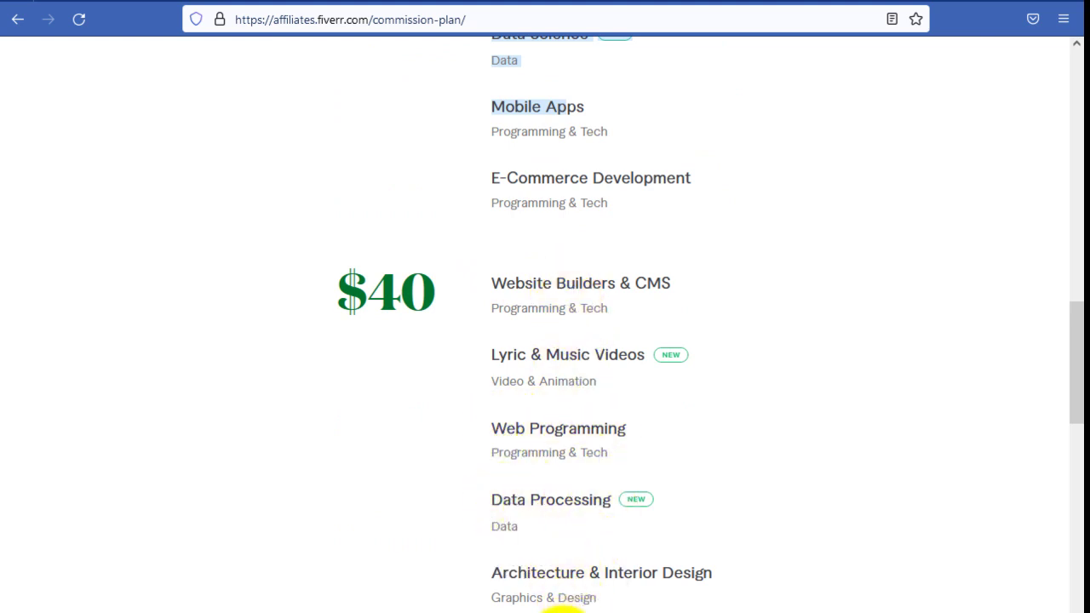
scroll(585, 565, "down", 9)
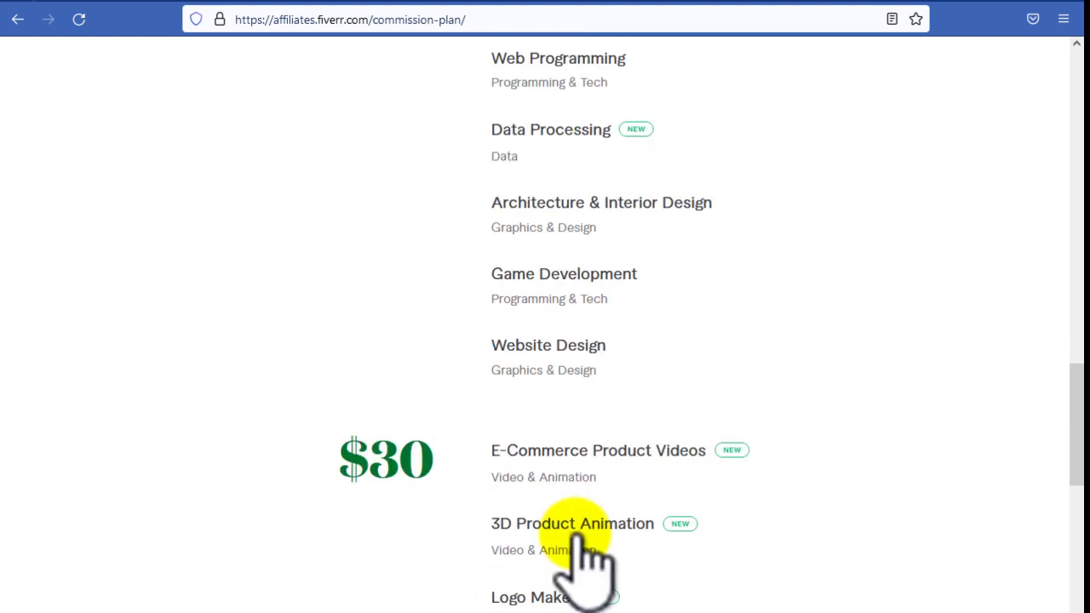
scroll(588, 536, "down", 5)
scroll(578, 528, "up", 12)
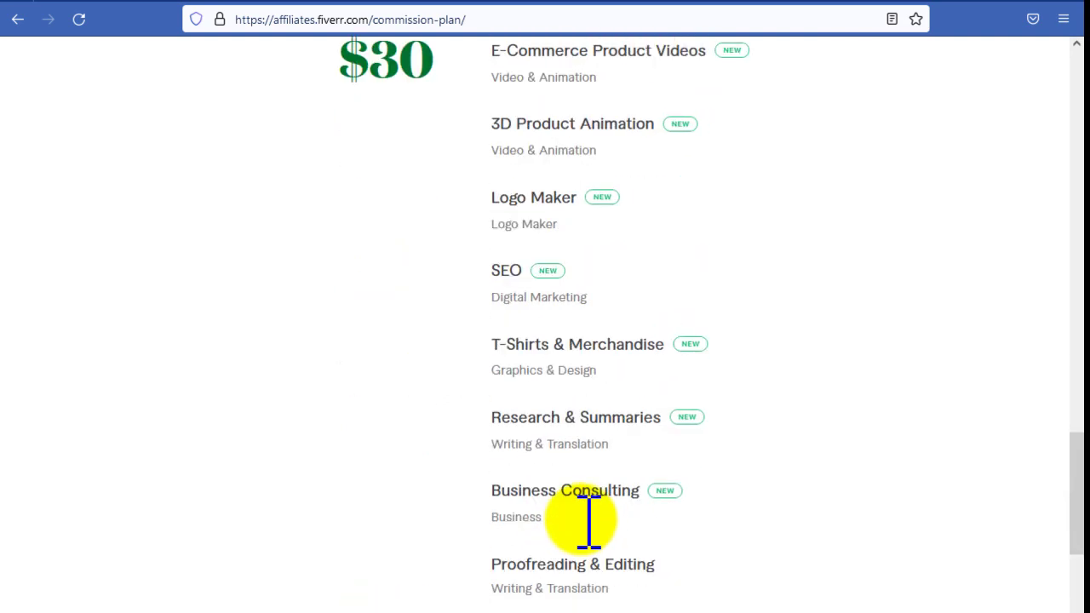
scroll(595, 536, "up", 14)
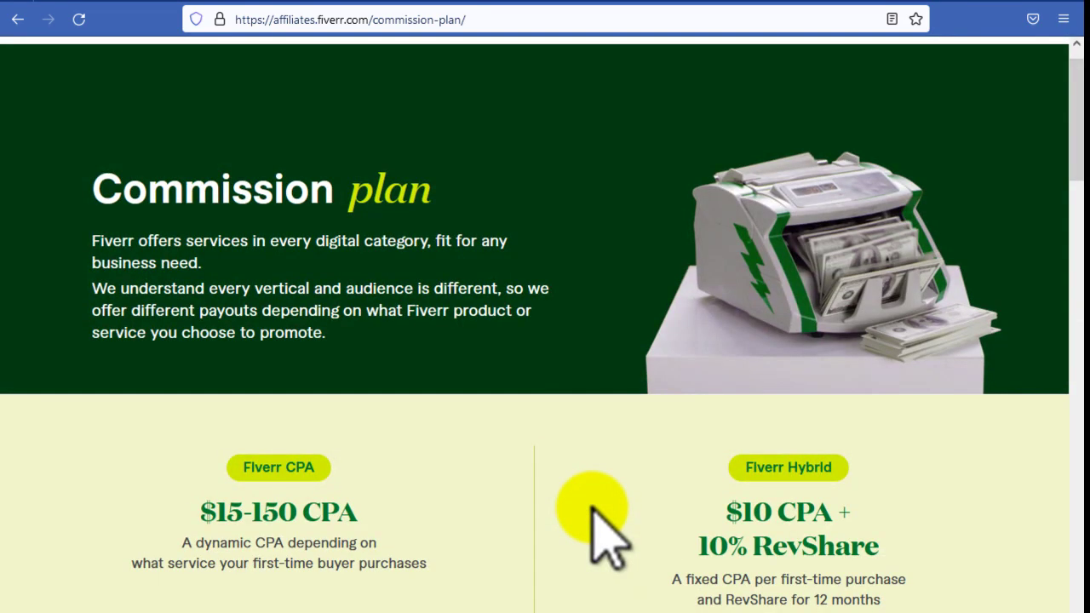
scroll(593, 507, "up", 2)
Open the Join Now sign-up form and enter the first and last name, e-mail, and a username taken from the e-mail.
left_click(992, 60)
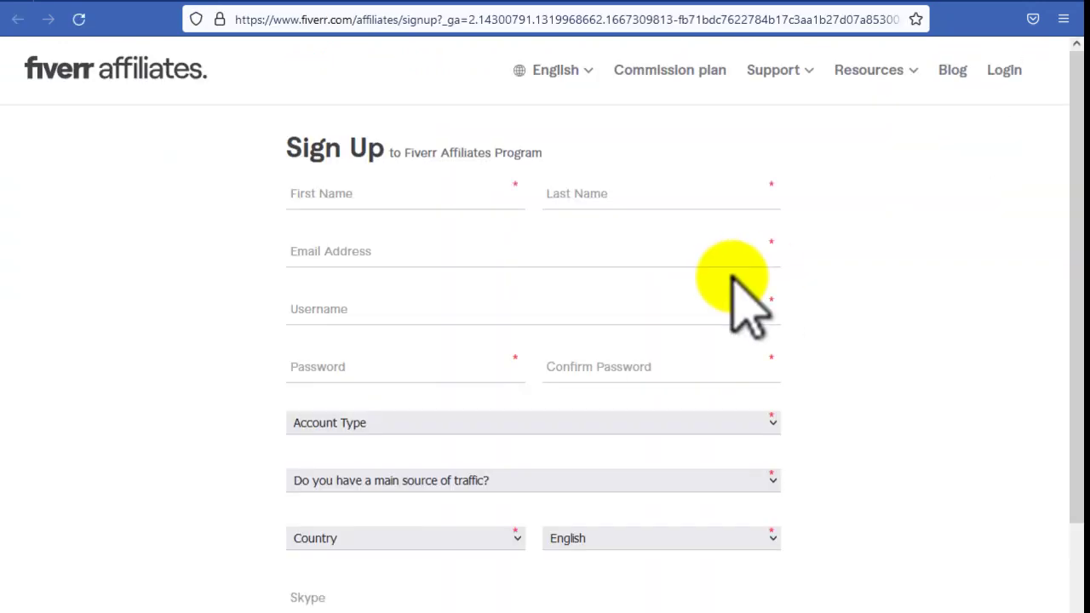
left_click(365, 194)
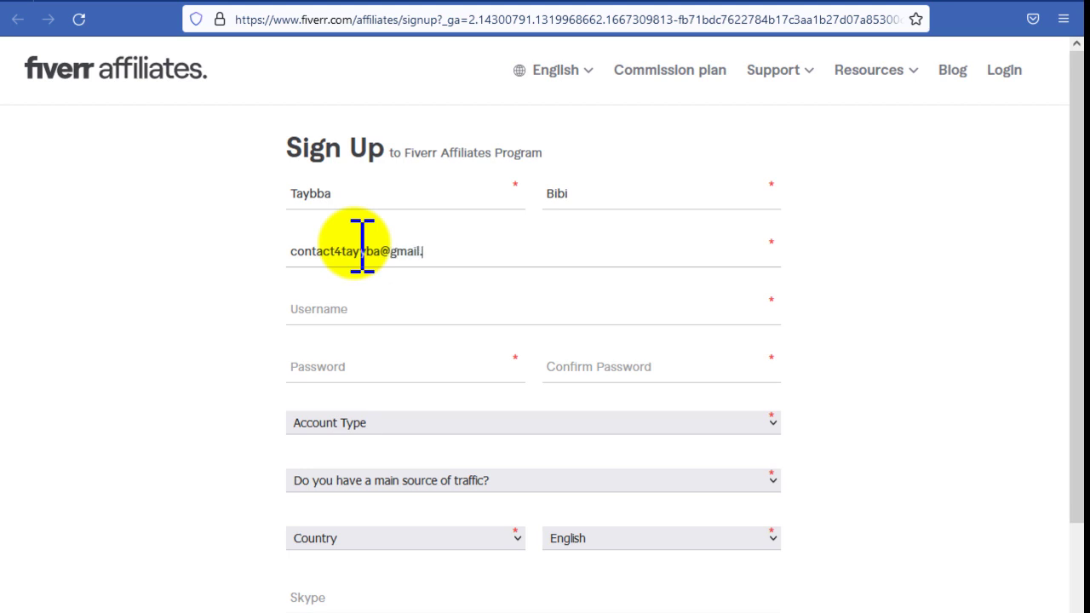
type("m")
key("ctrl+a")
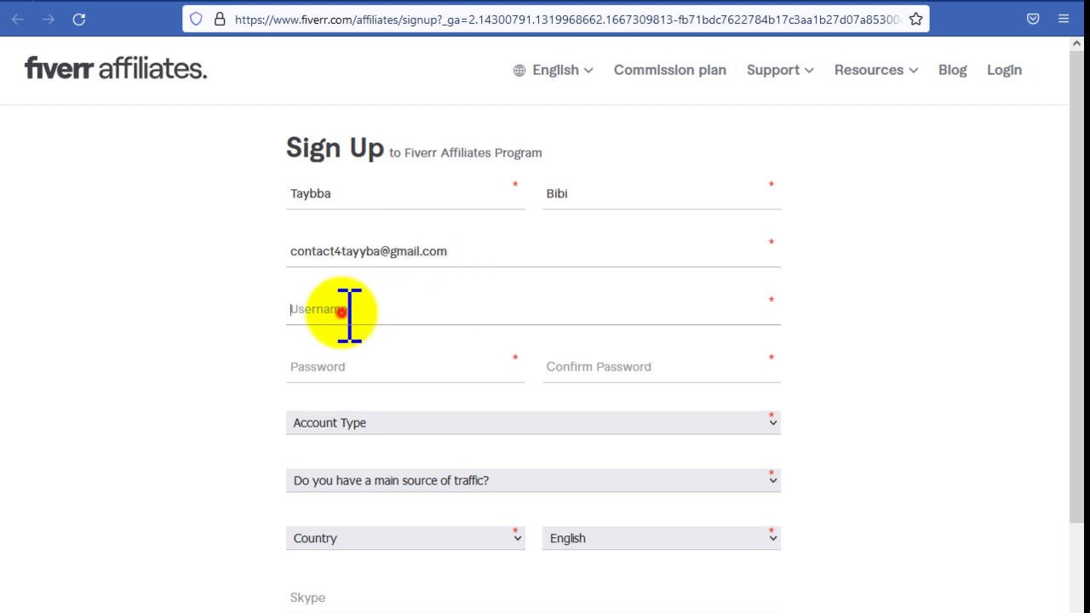
left_click(360, 251)
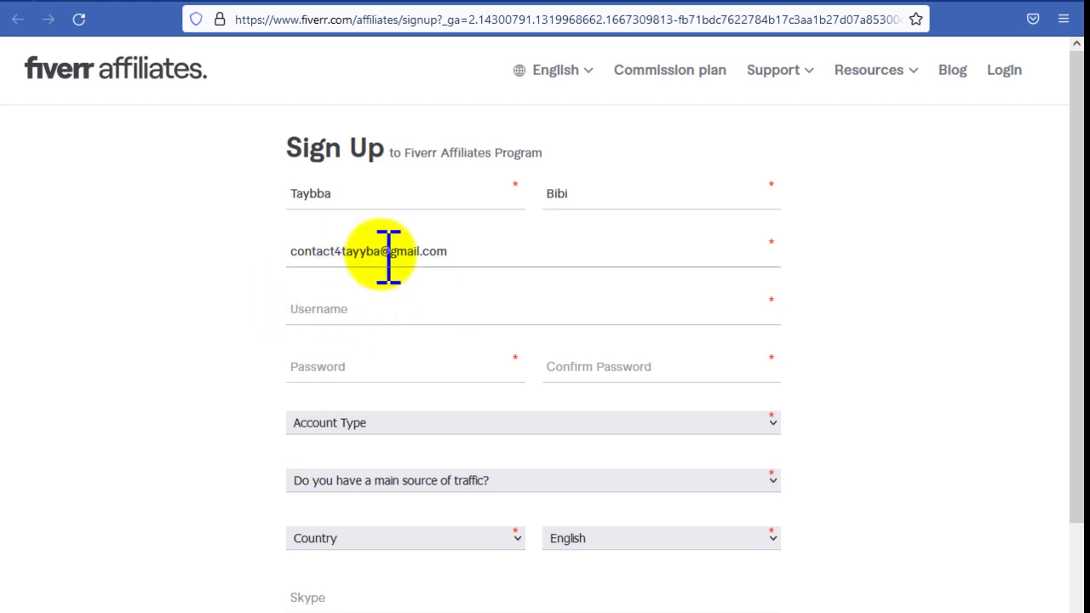
left_click_drag(388, 255, 360, 250)
left_click_drag(292, 251, 387, 253)
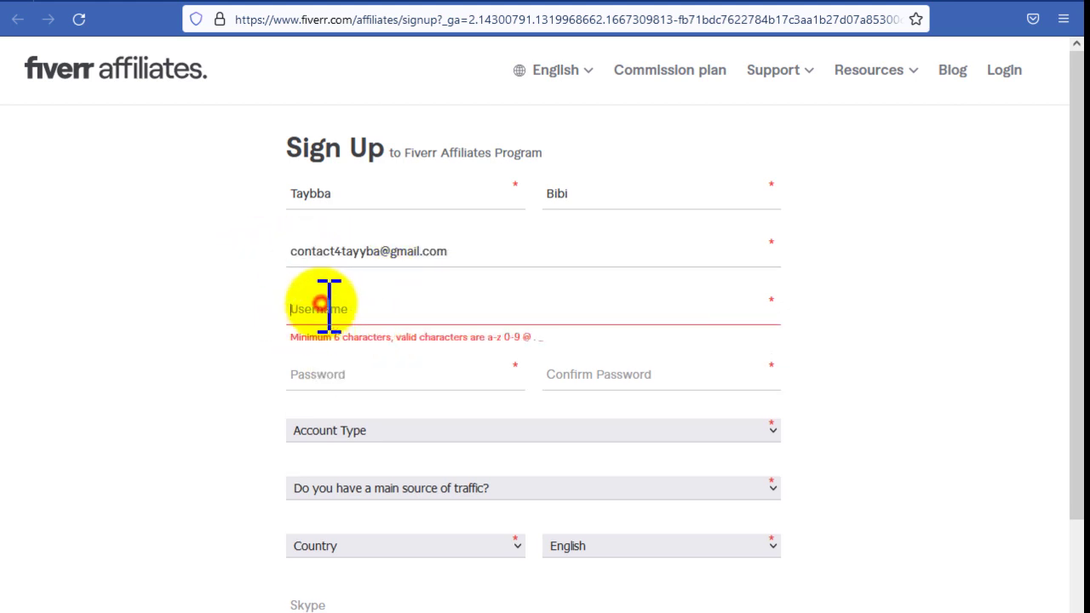
type("contact4tayyba")
Enter the account password and its confirmation.
left_click(358, 366)
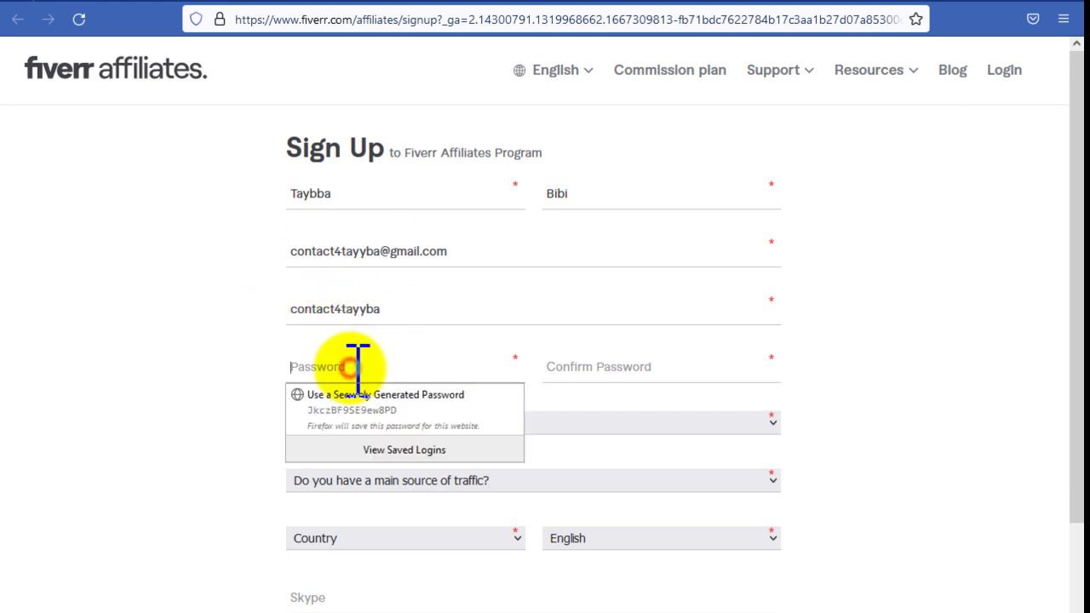
type("c")
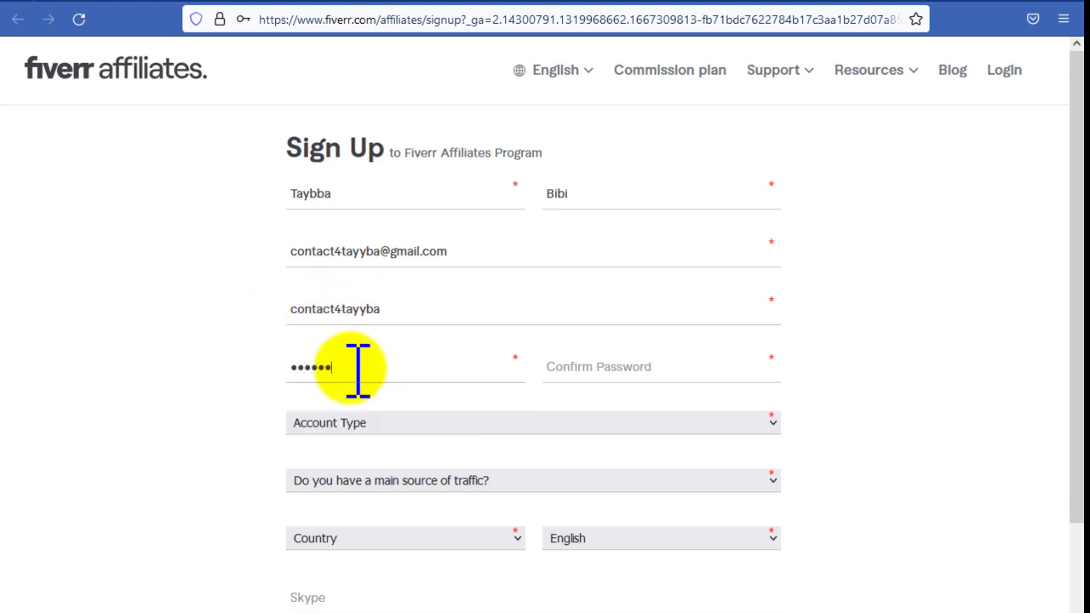
left_click(564, 366)
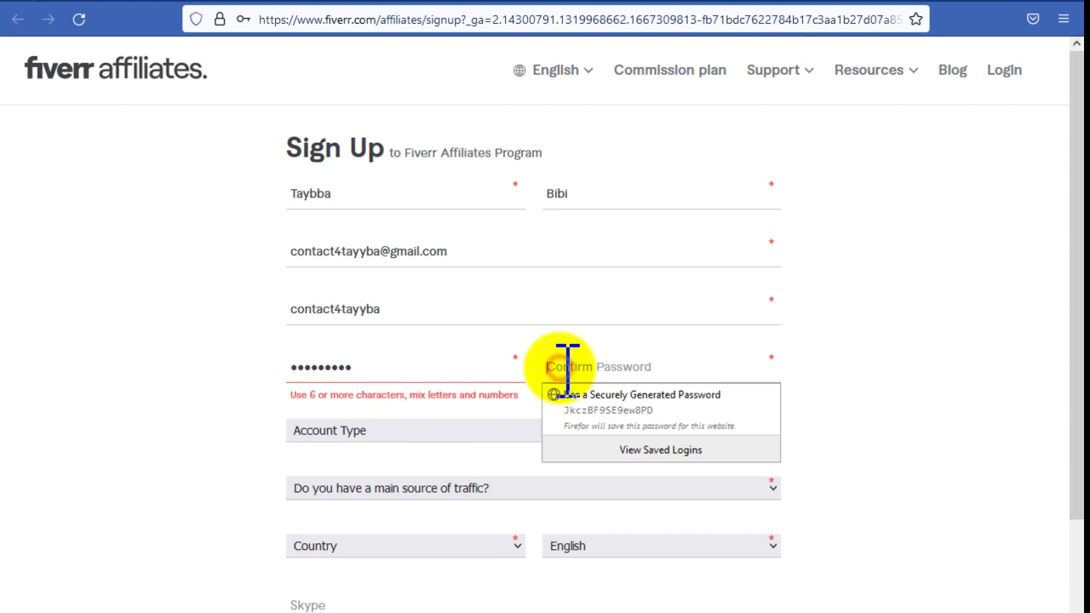
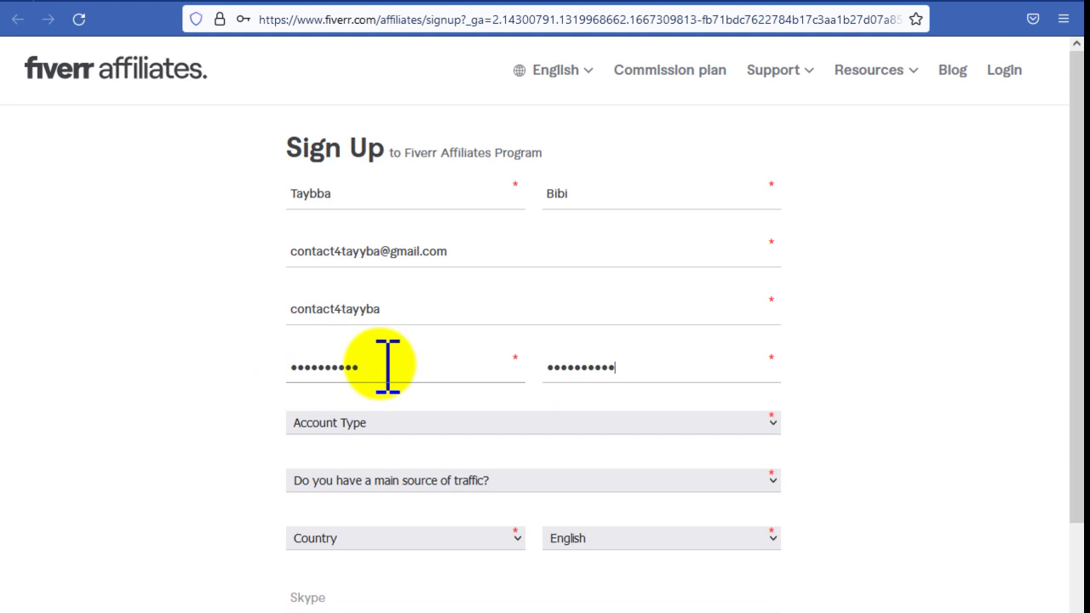
Set account type to Private, main traffic source to No, and country to Pakistan.
left_click(366, 422)
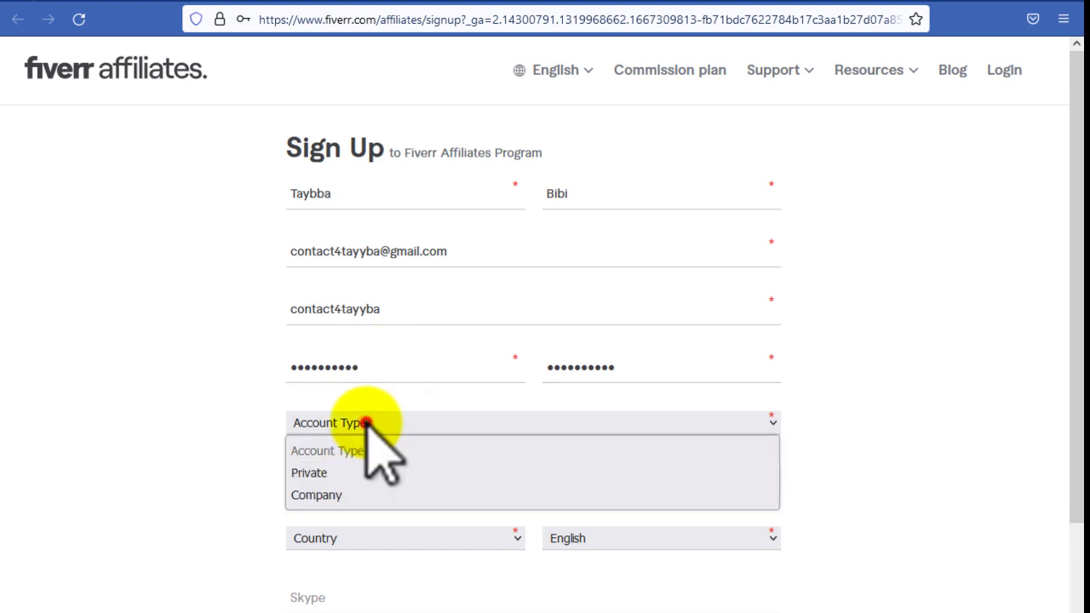
left_click(317, 472)
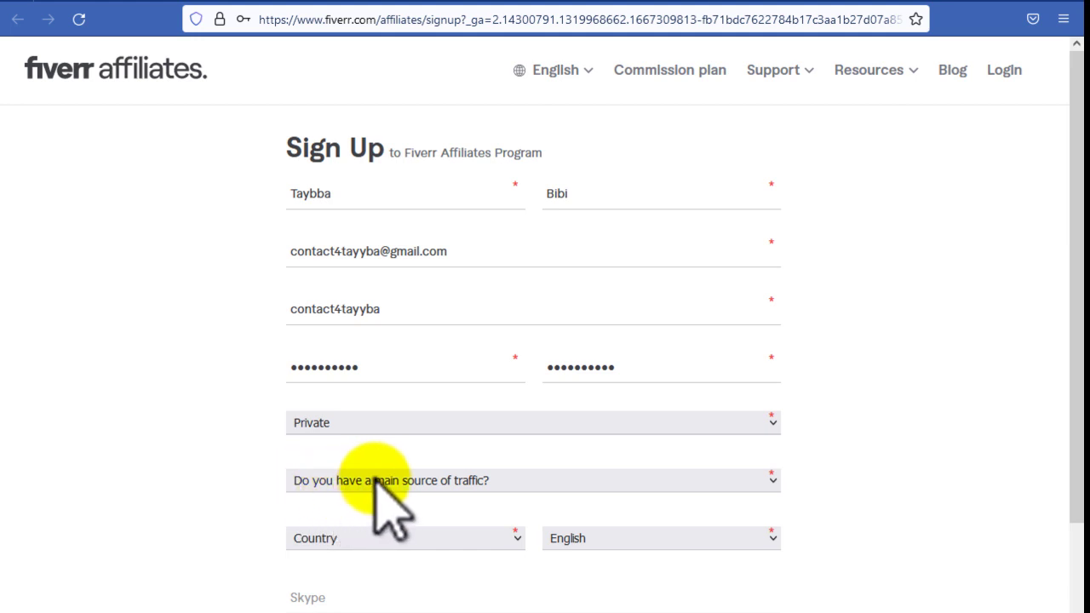
left_click(473, 481)
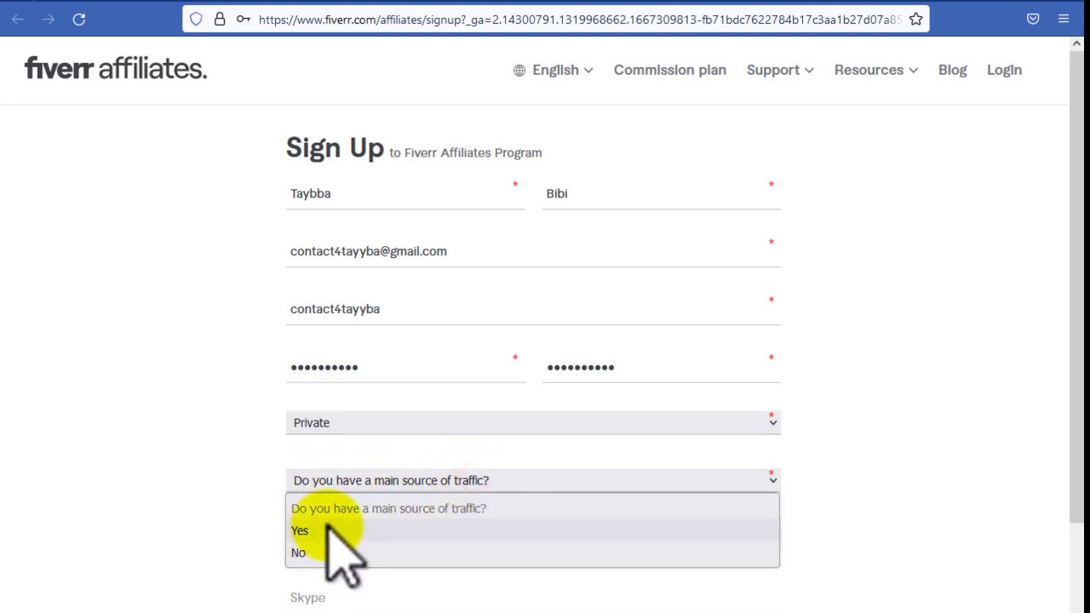
left_click(312, 554)
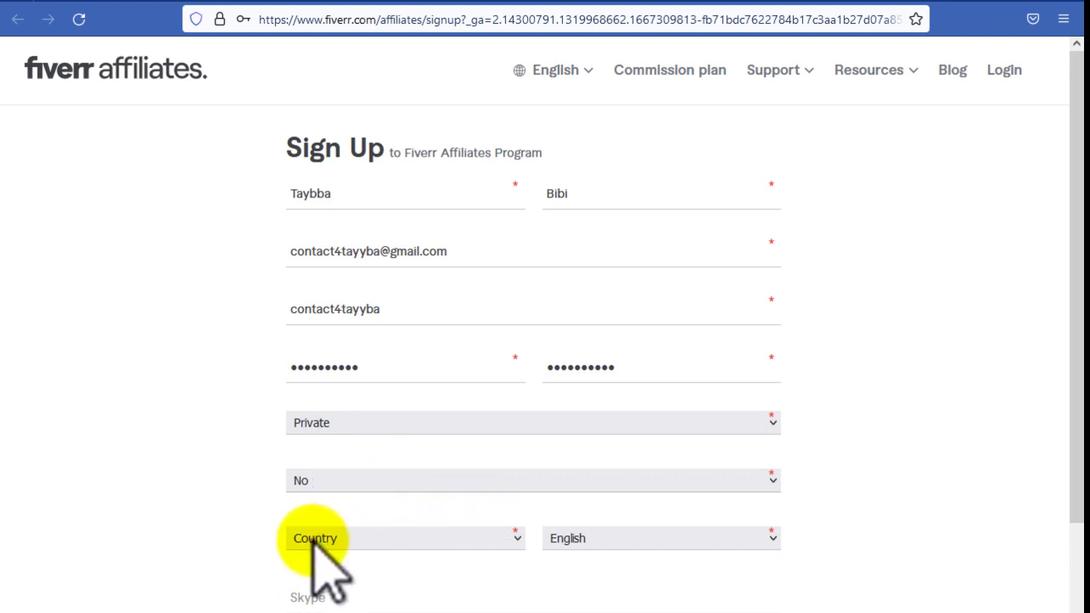
left_click(462, 540)
type("p")
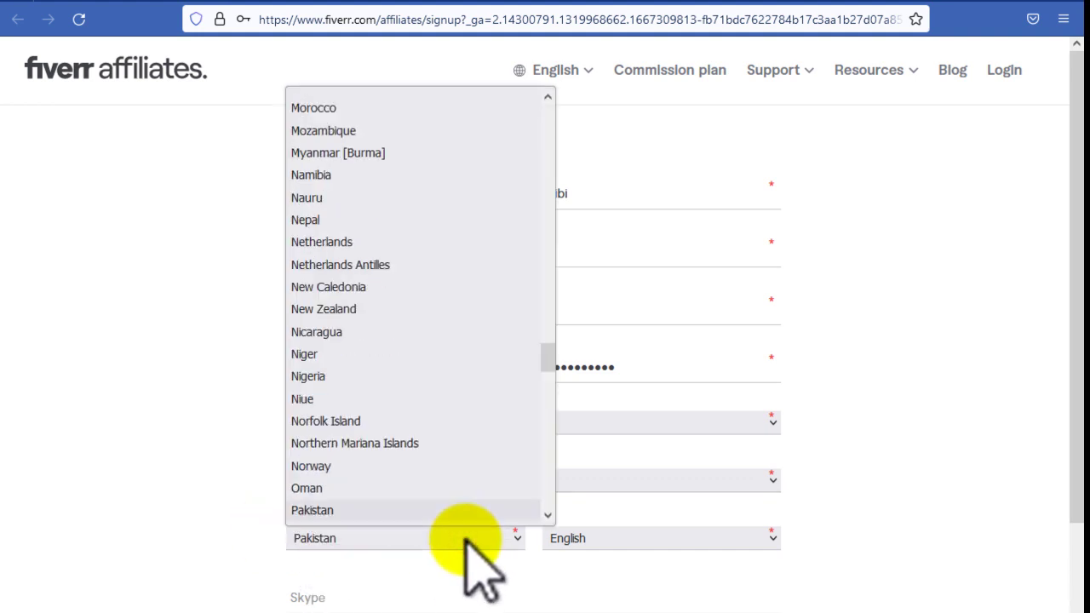
key("Return")
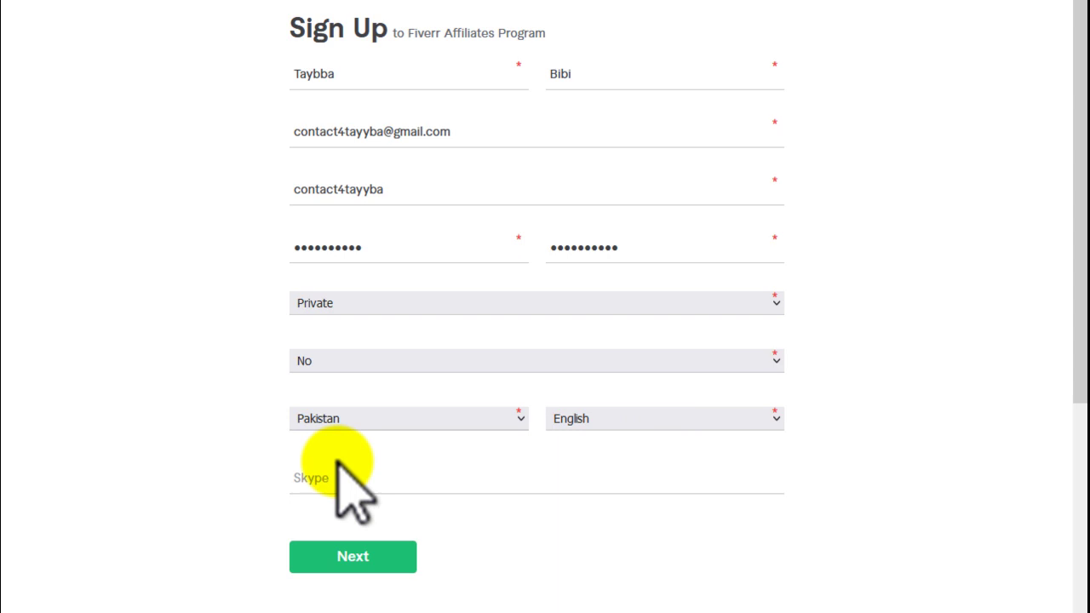
Submit the first signup step and let the browser save the password.
left_click(400, 555)
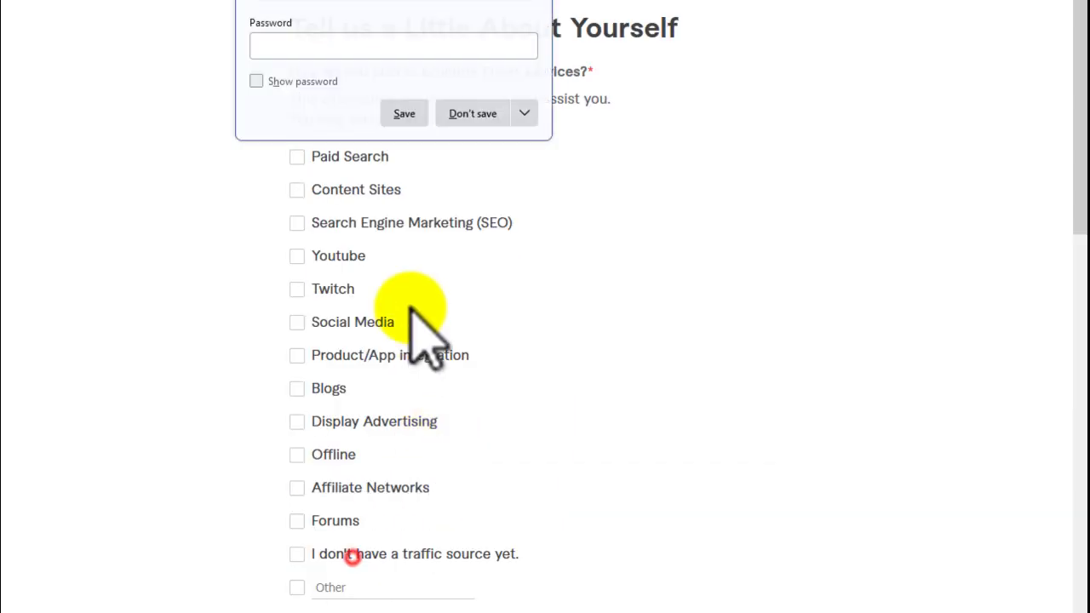
left_click(401, 113)
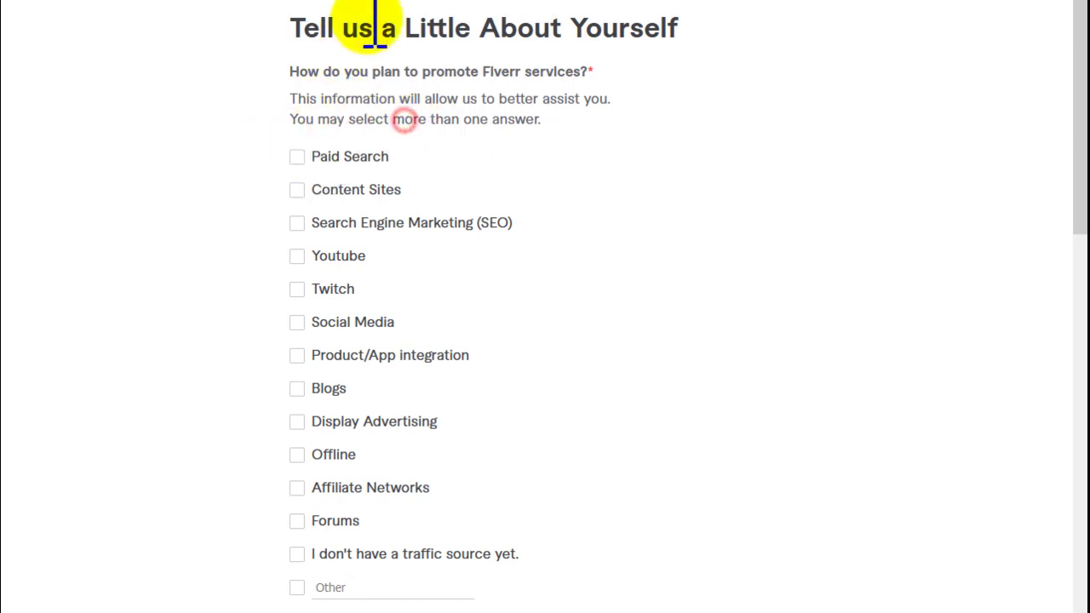
left_click_drag(291, 28, 691, 25)
left_click(377, 28)
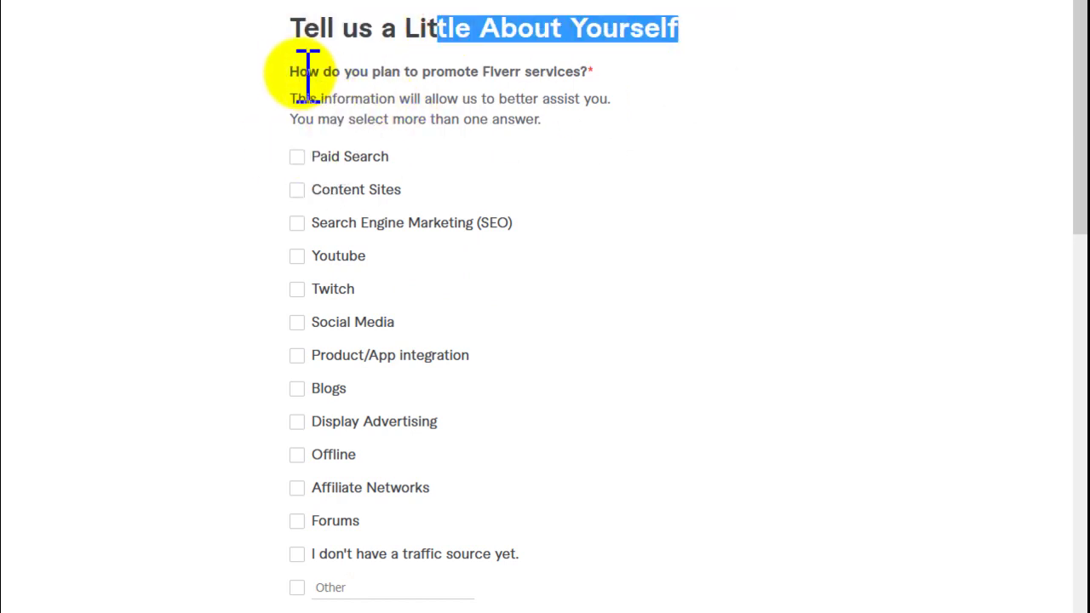
left_click_drag(290, 71, 537, 67)
left_click(580, 72)
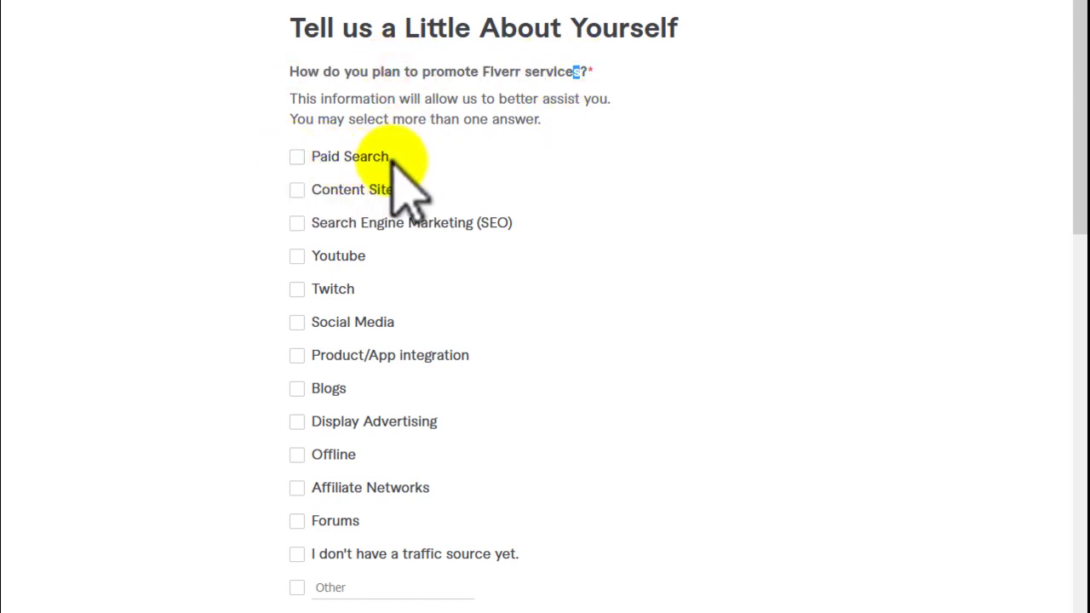
Tick Content Sites, Youtube, Twitch, Social Media and Blogs as promotion channels.
left_click(353, 189)
left_click(315, 255)
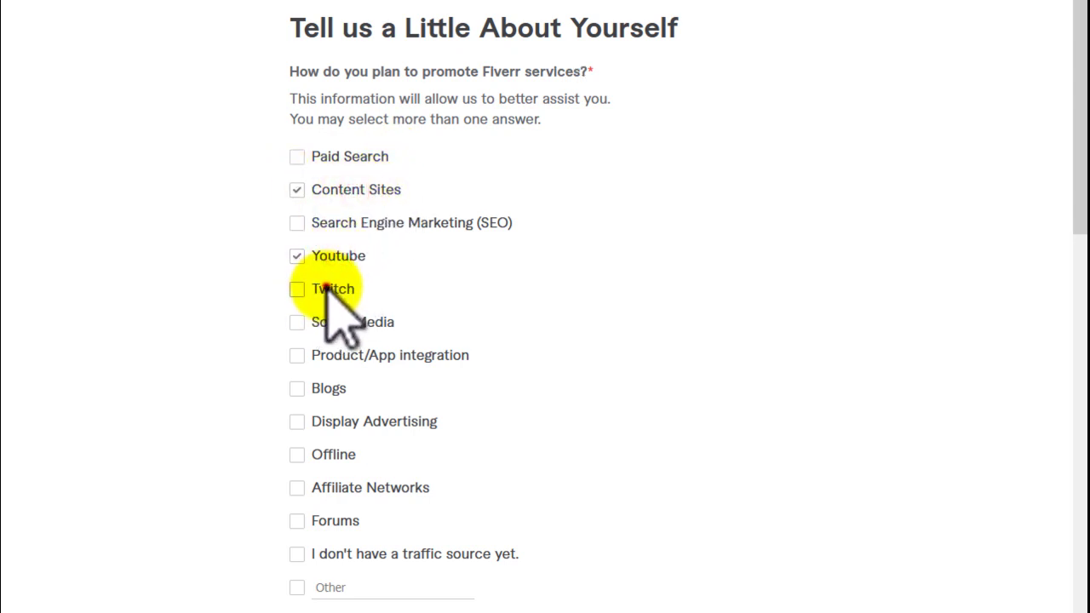
left_click(327, 286)
left_click(328, 321)
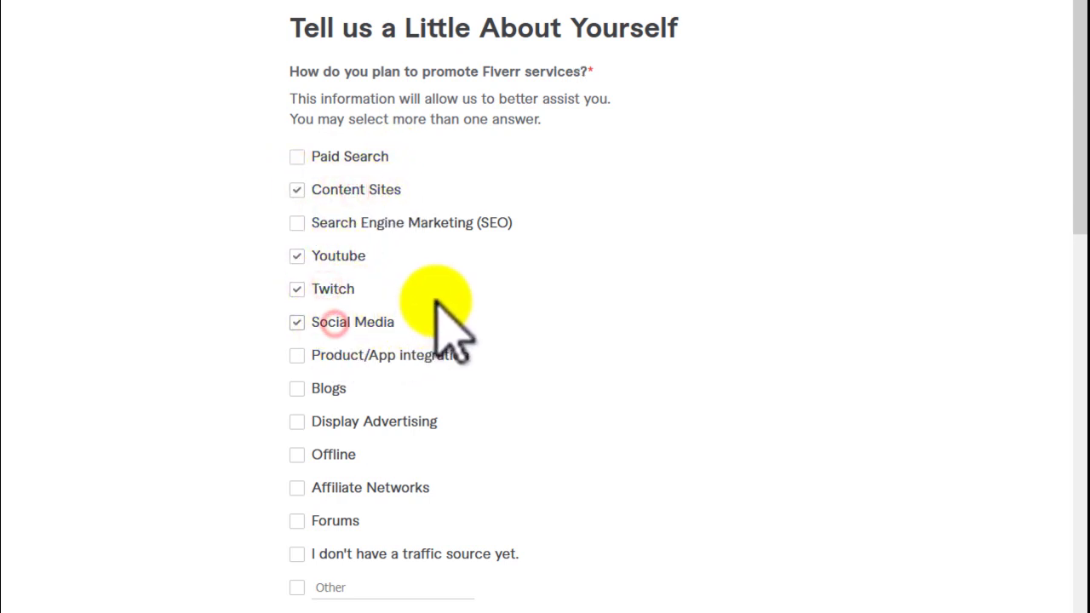
left_click(323, 388)
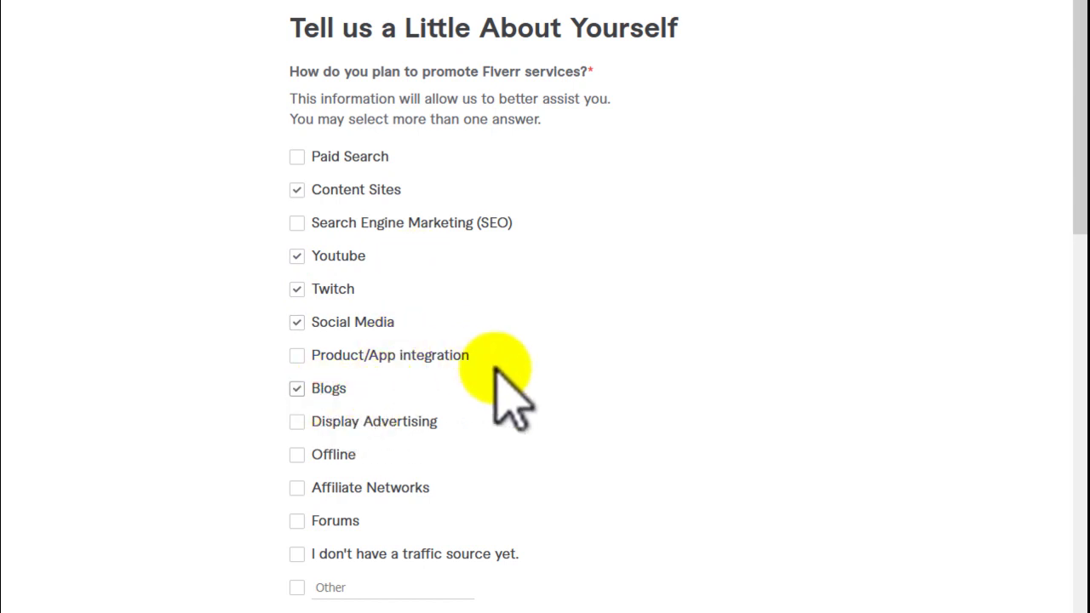
Scroll down to the audience interests question and read it.
scroll(496, 370, "down", 4)
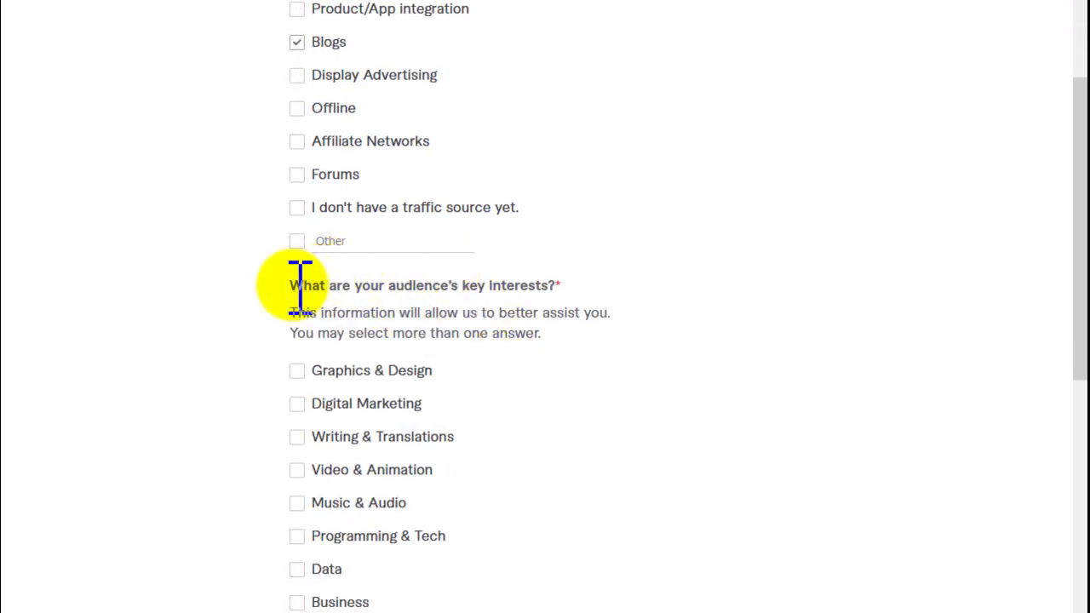
left_click_drag(294, 287, 414, 289)
left_click(292, 285)
left_click(322, 286)
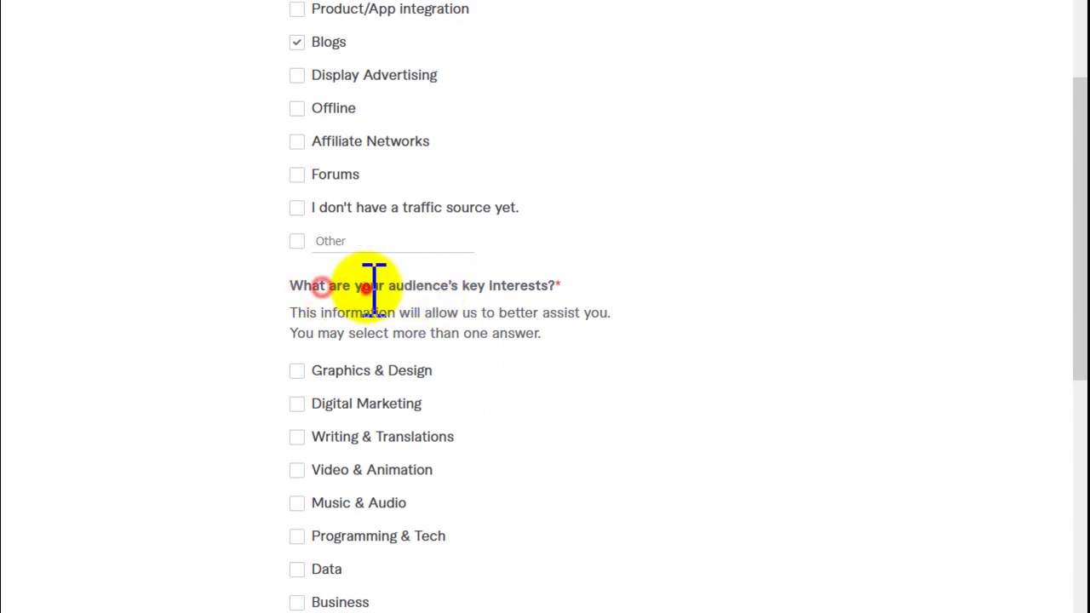
double_click(414, 282)
left_click(479, 280)
Tick Graphics & Design and Digital Marketing as audience interests.
left_click(545, 281)
scroll(546, 286, "down", 1)
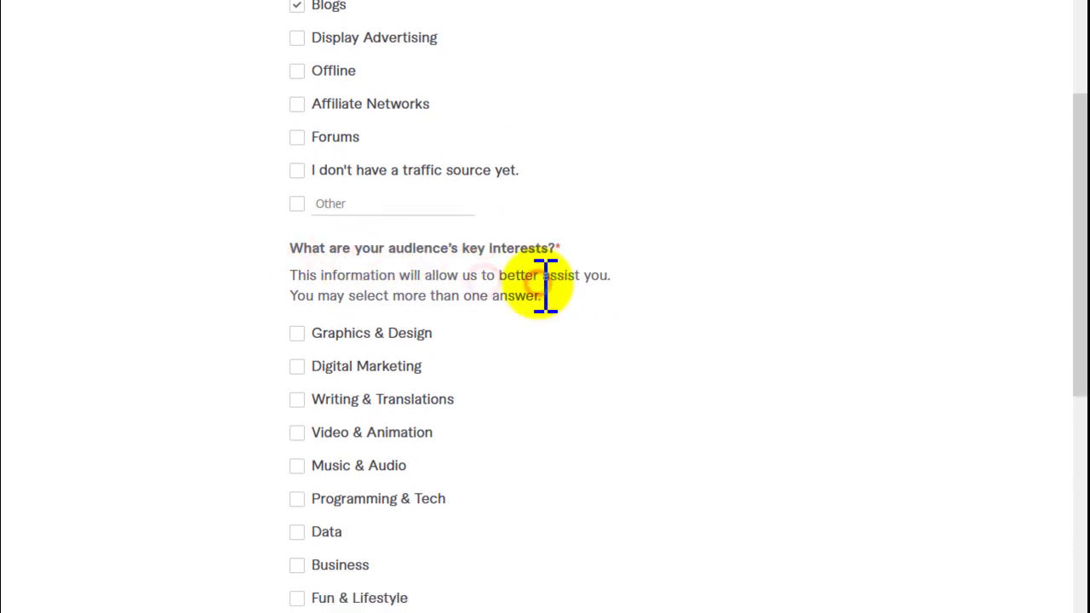
scroll(528, 290, "down", 3)
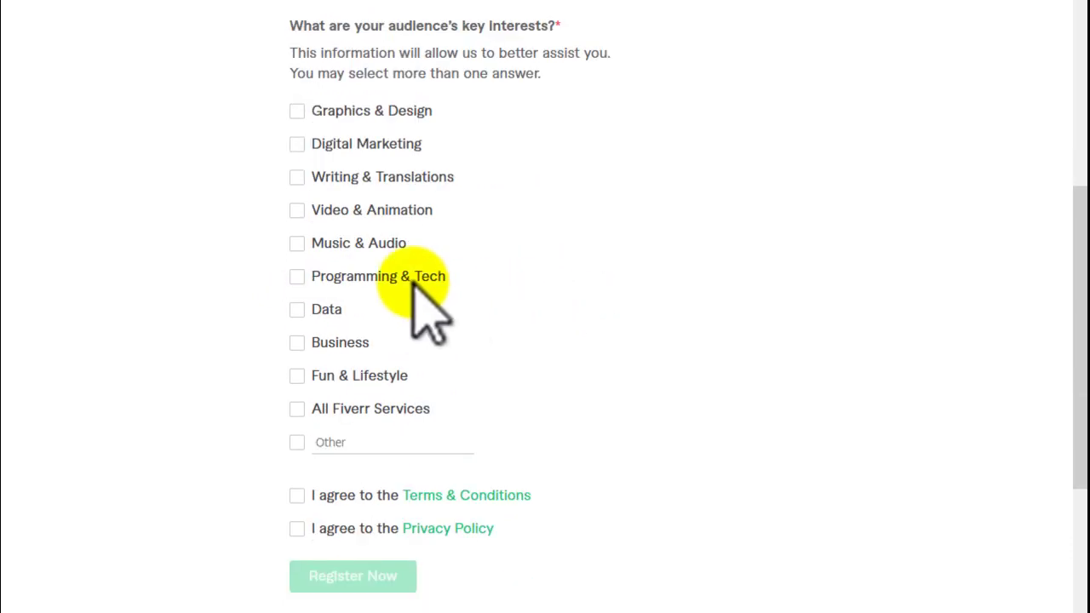
left_click(334, 103)
left_click(312, 144)
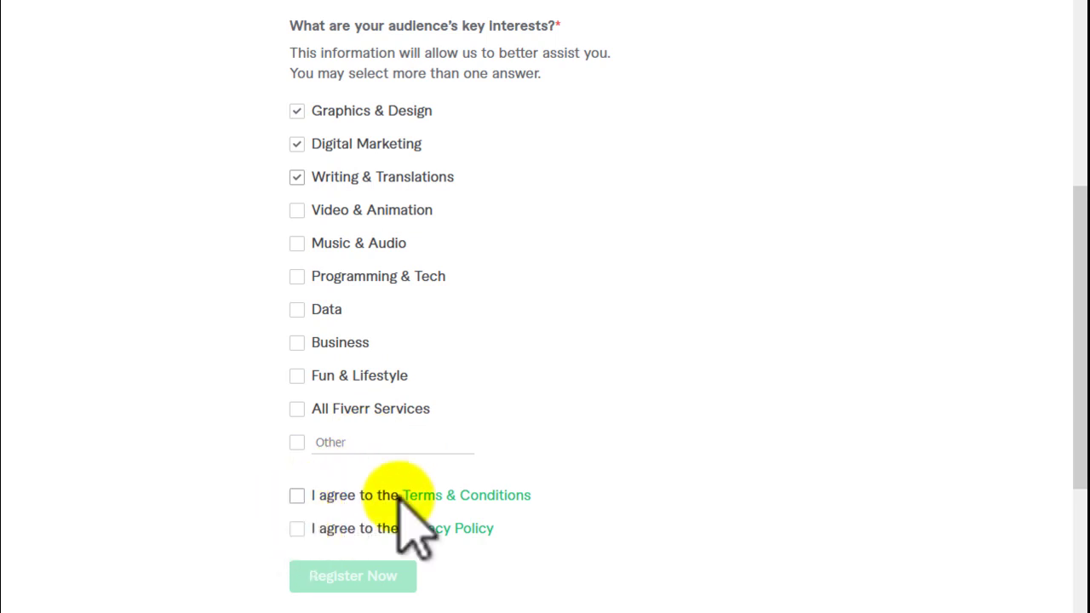
Accept the Terms & Conditions and Privacy Policy, then submit the registration.
left_click(297, 495)
left_click(297, 528)
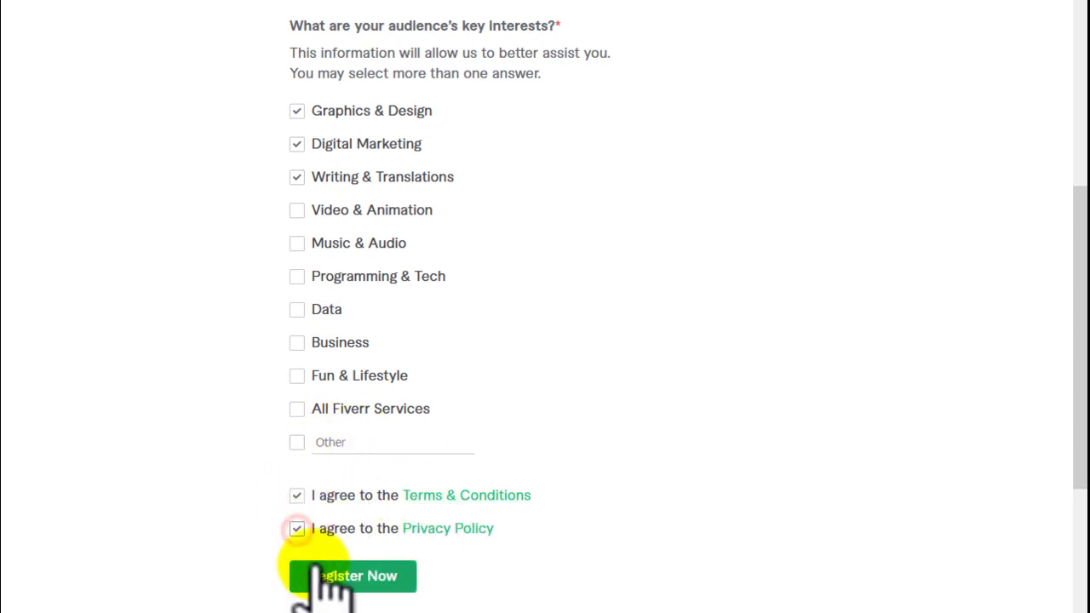
left_click(391, 577)
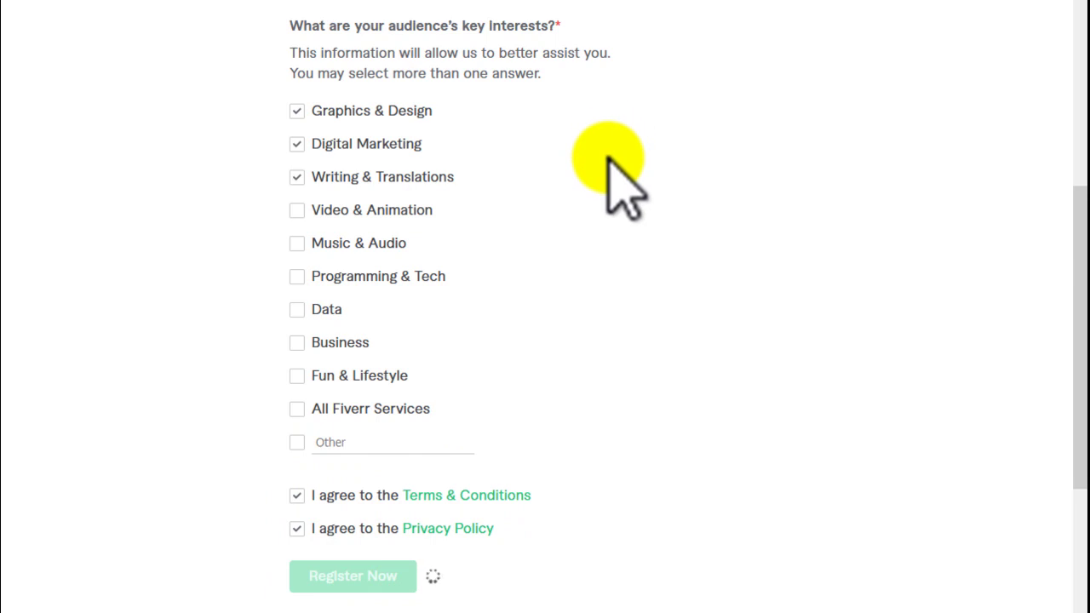
Read the red 'account already exists for this email' error below Register Now.
scroll(526, 417, "down", 2)
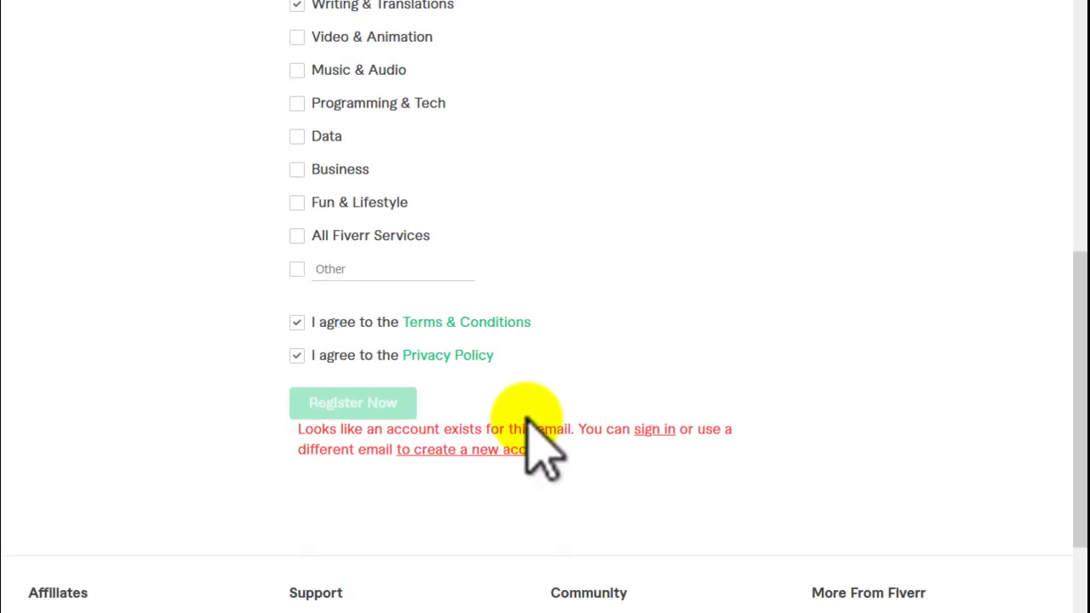
left_click_drag(292, 429, 560, 430)
left_click(375, 430)
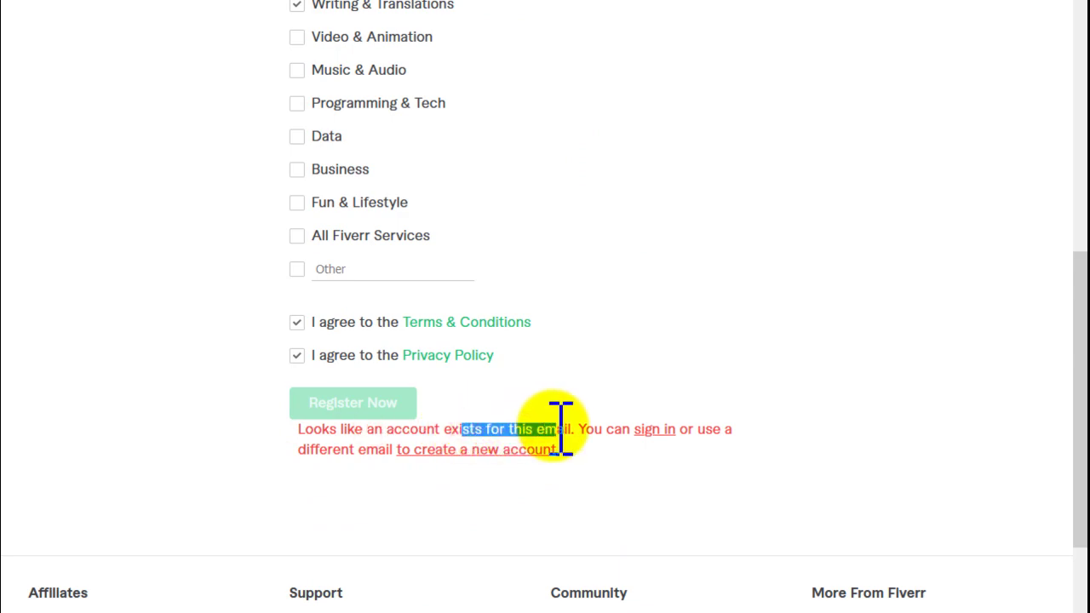
scroll(560, 430, "up", 10)
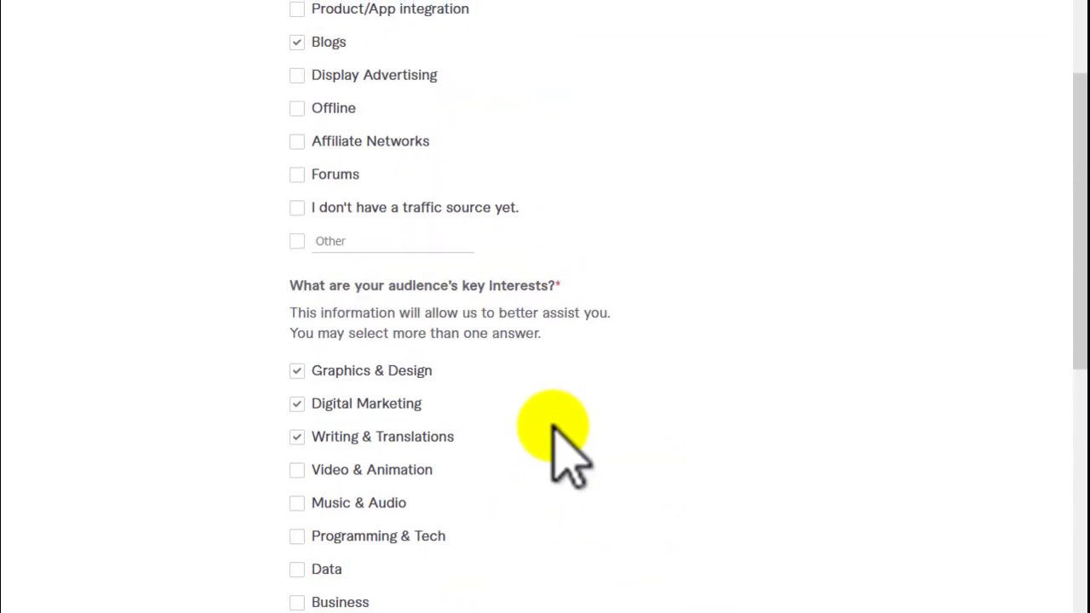
scroll(555, 423, "down", 10)
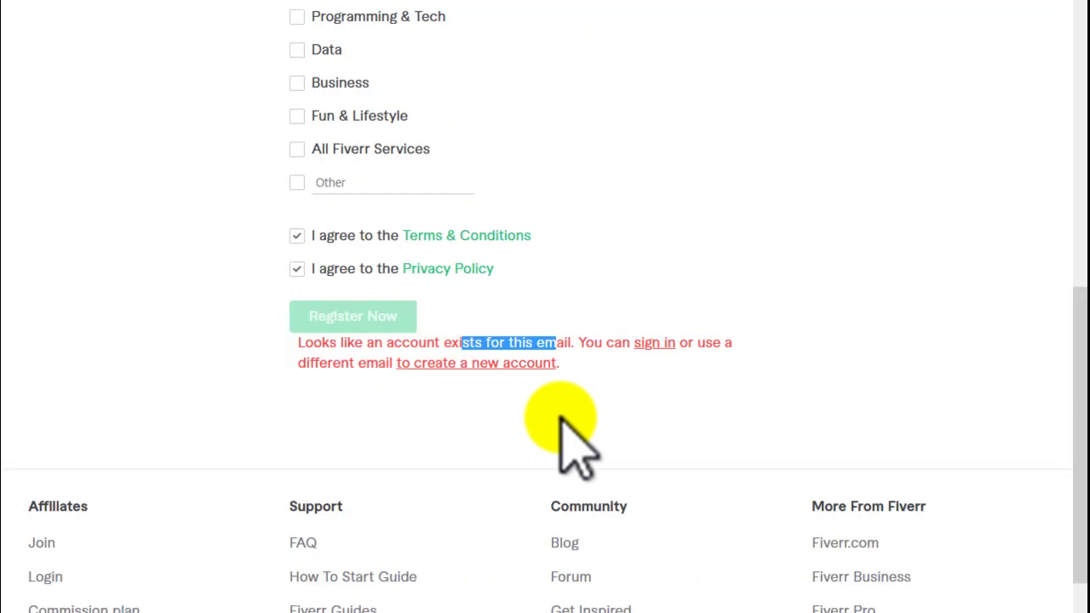
scroll(562, 422, "up", 10)
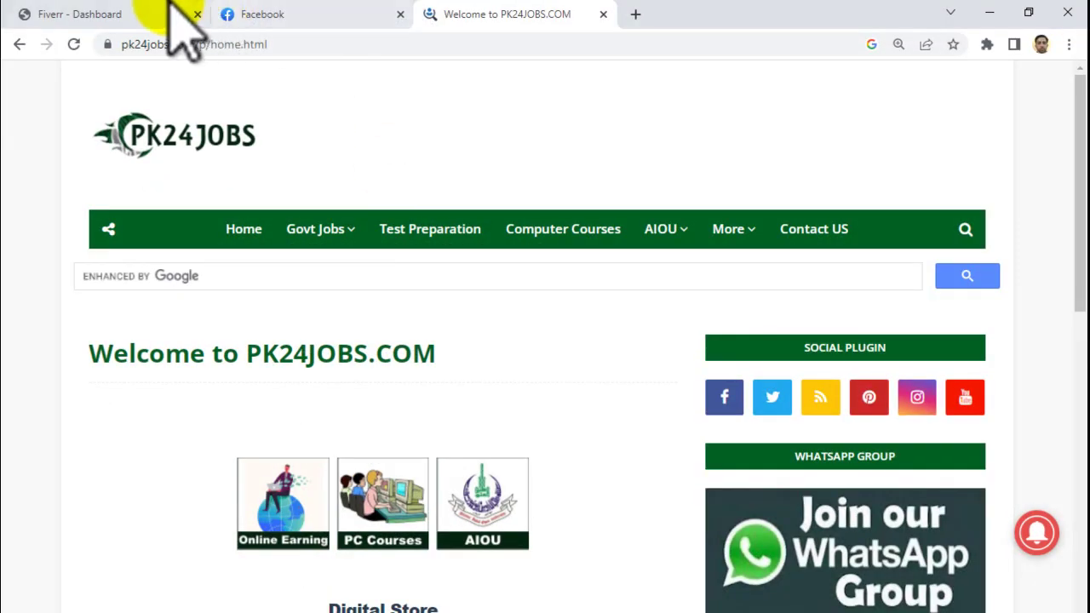
Check the Fiverr dashboard's $10.50 balance, then switch to the Facebook tab.
left_click(77, 15)
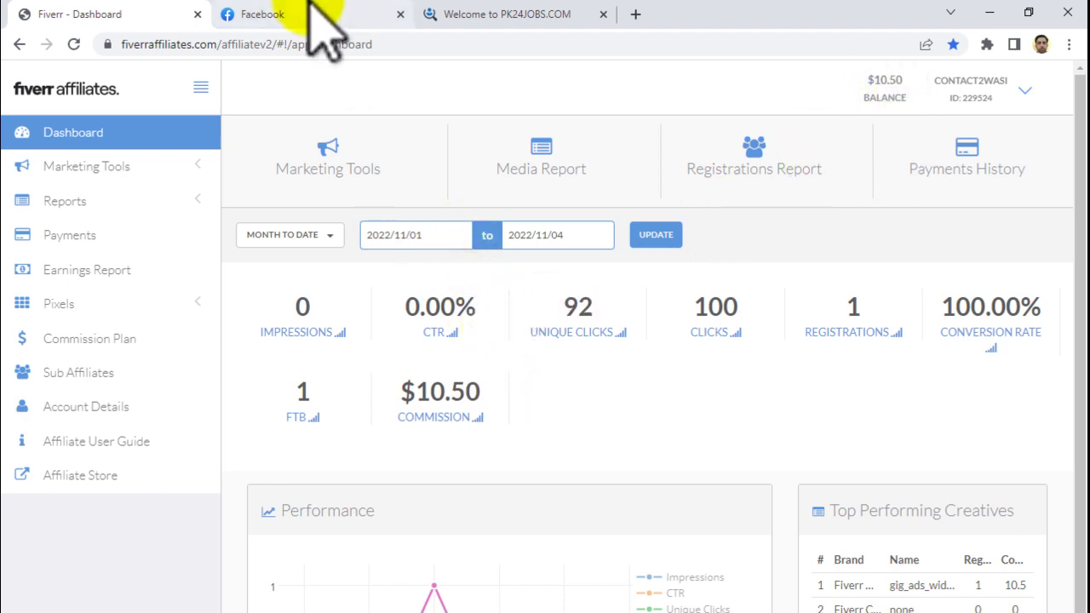
mouse_move(311, 7)
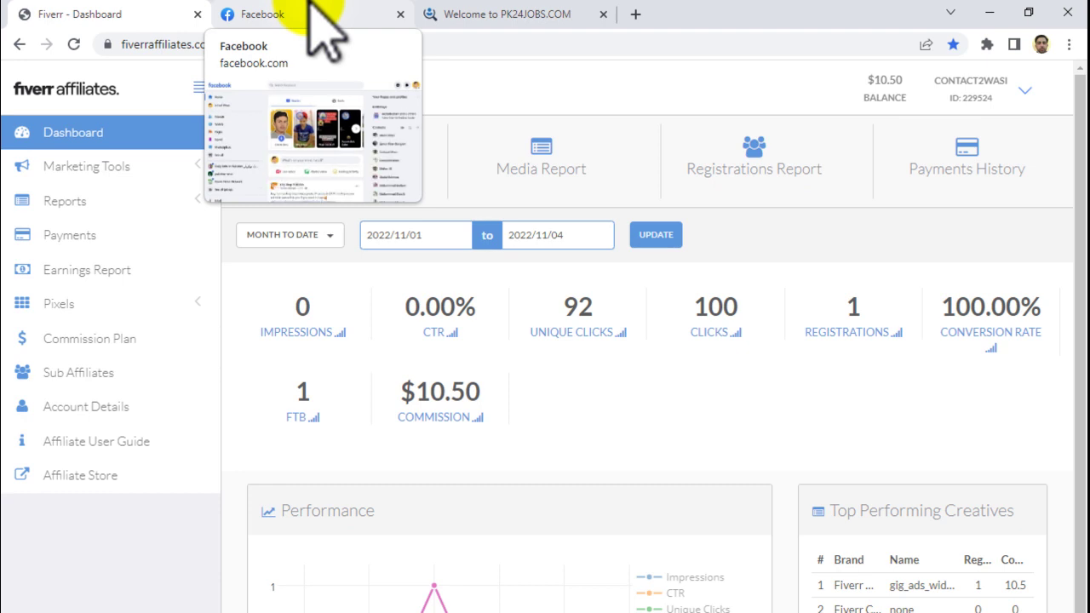
left_click(312, 7)
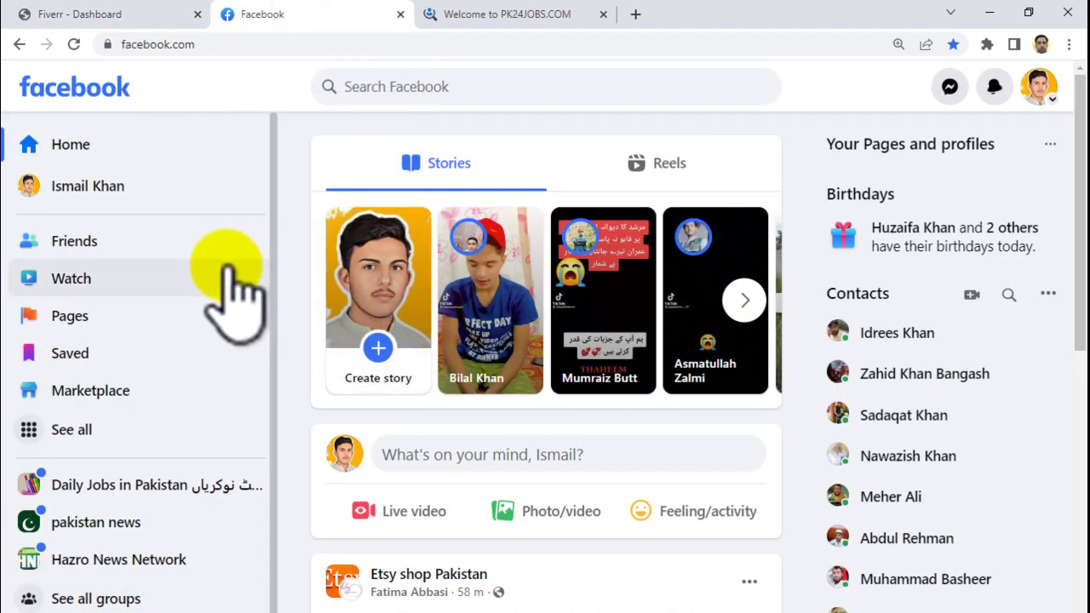
Search Facebook for 'need backlinks' by picking it from the suggestions.
left_click(439, 87)
type("n")
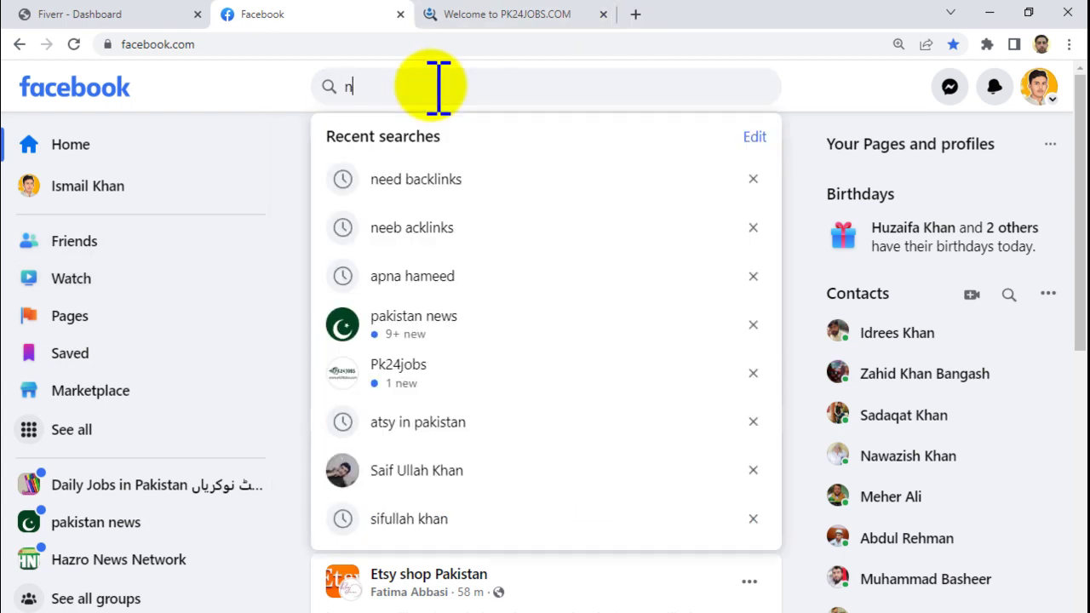
type("eed")
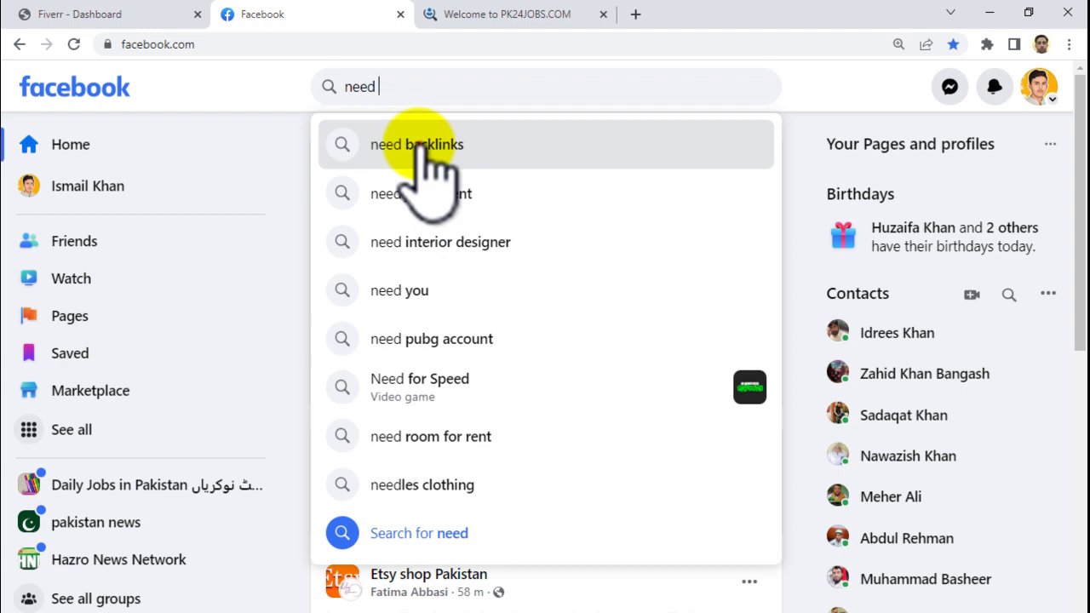
left_click(423, 157)
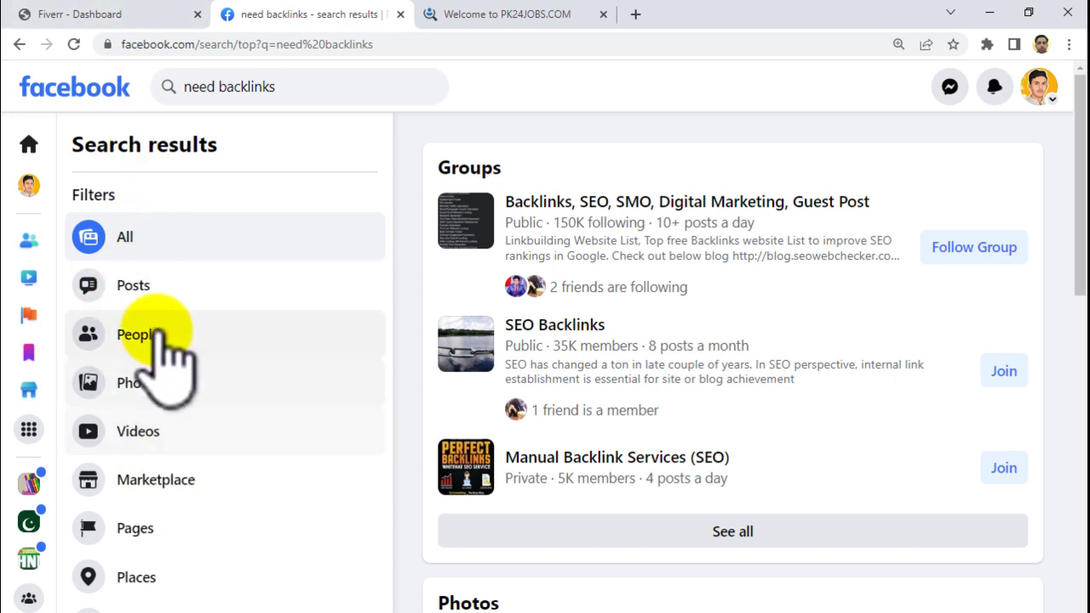
Filter the 'need backlinks' results to Posts and scroll through the buyer requests.
left_click(141, 288)
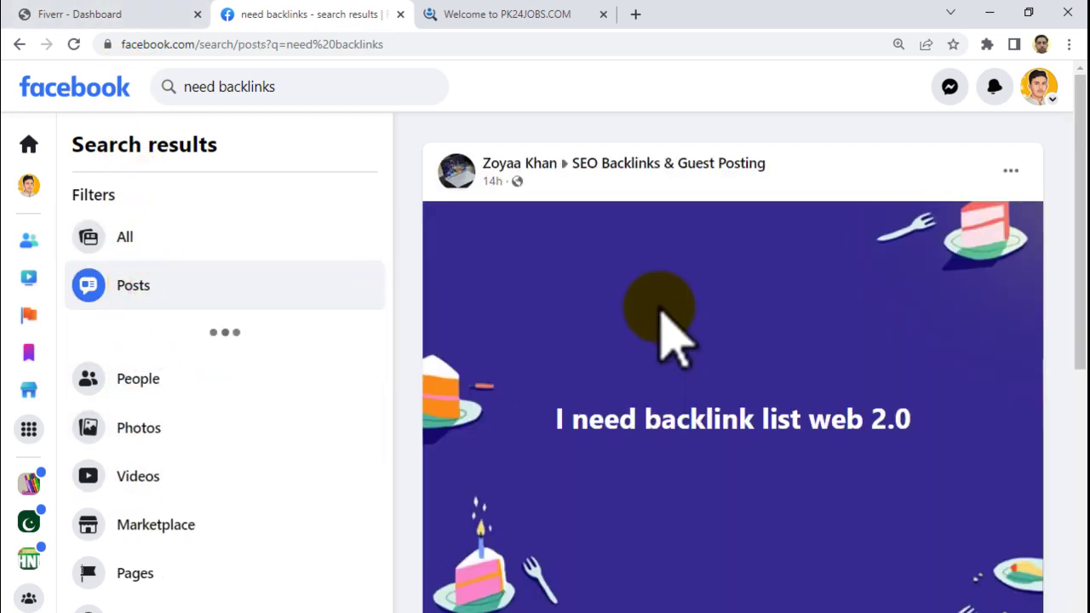
left_click_drag(532, 421, 828, 419)
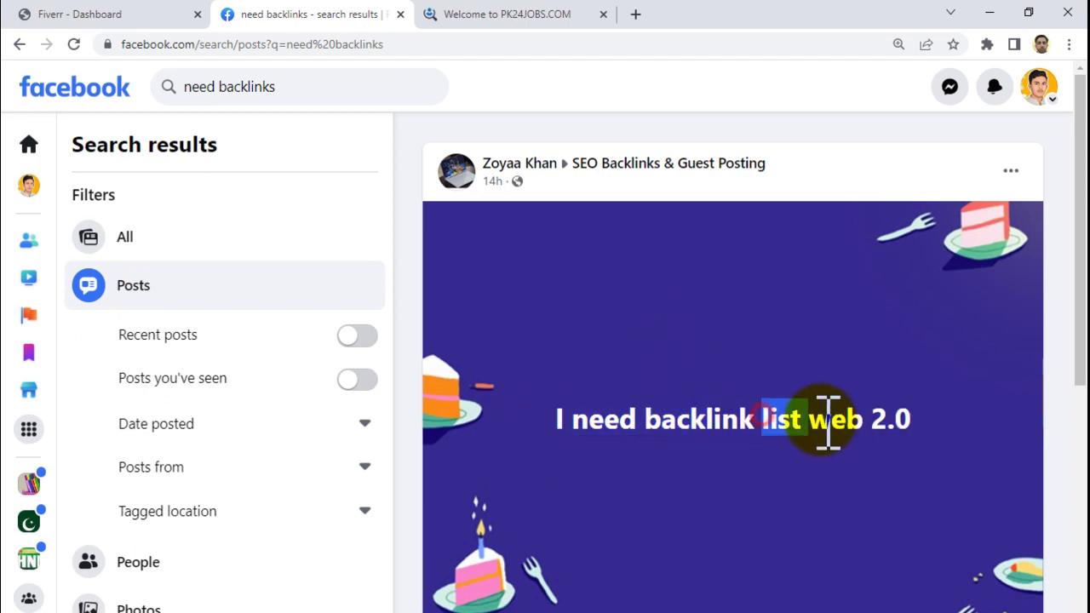
left_click(819, 419)
scroll(681, 328, "down", 9)
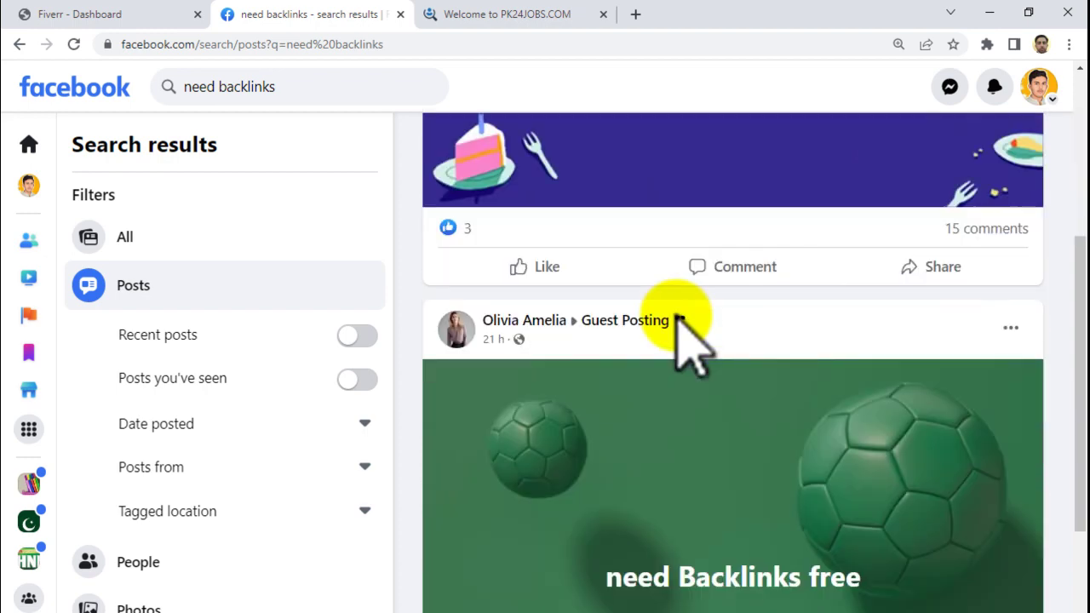
left_click_drag(608, 410, 885, 430)
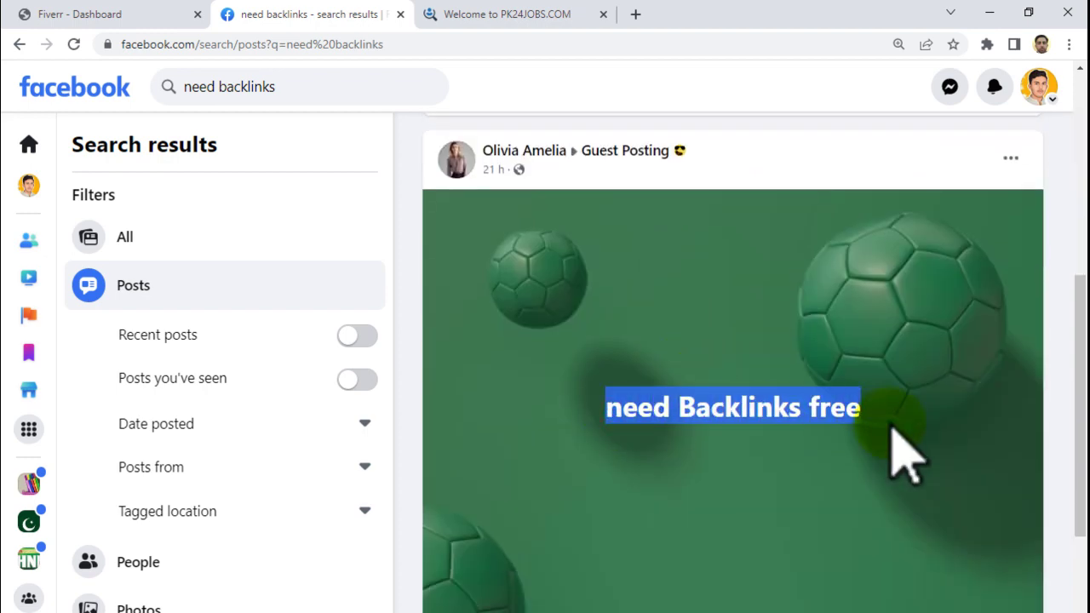
scroll(723, 377, "down", 8)
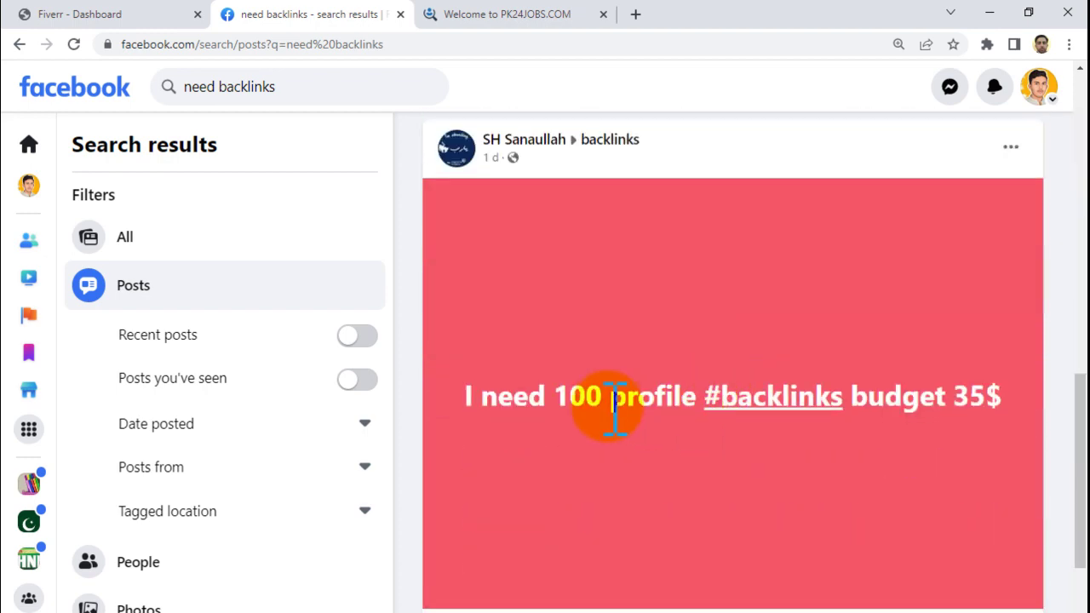
Highlight the request's 100 profile backlinks quantity and its 35$ budget.
left_click_drag(473, 397, 696, 399)
left_click(584, 398)
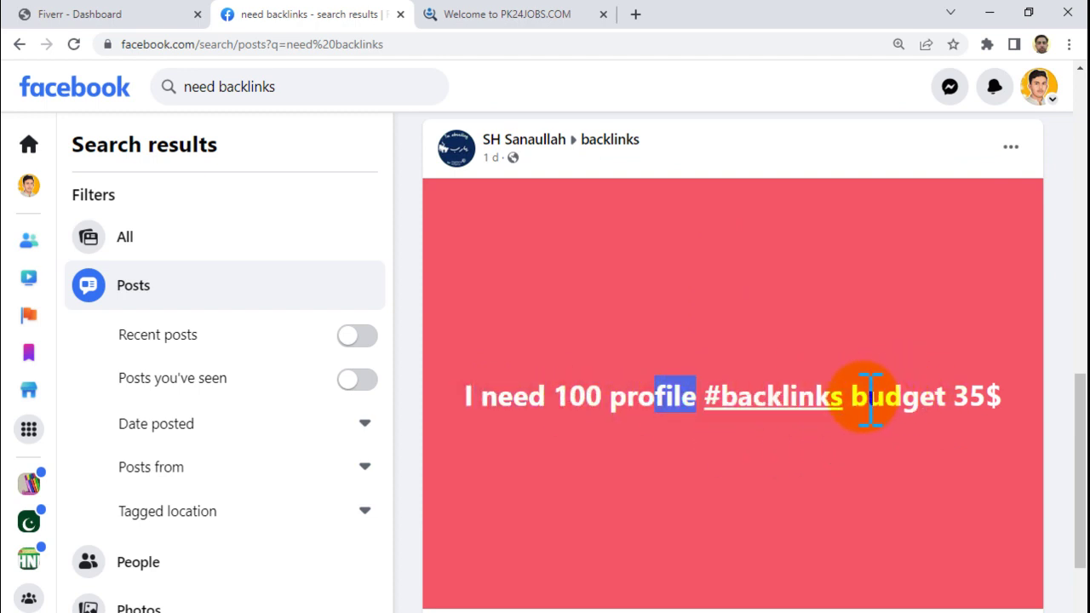
left_click_drag(866, 397, 998, 396)
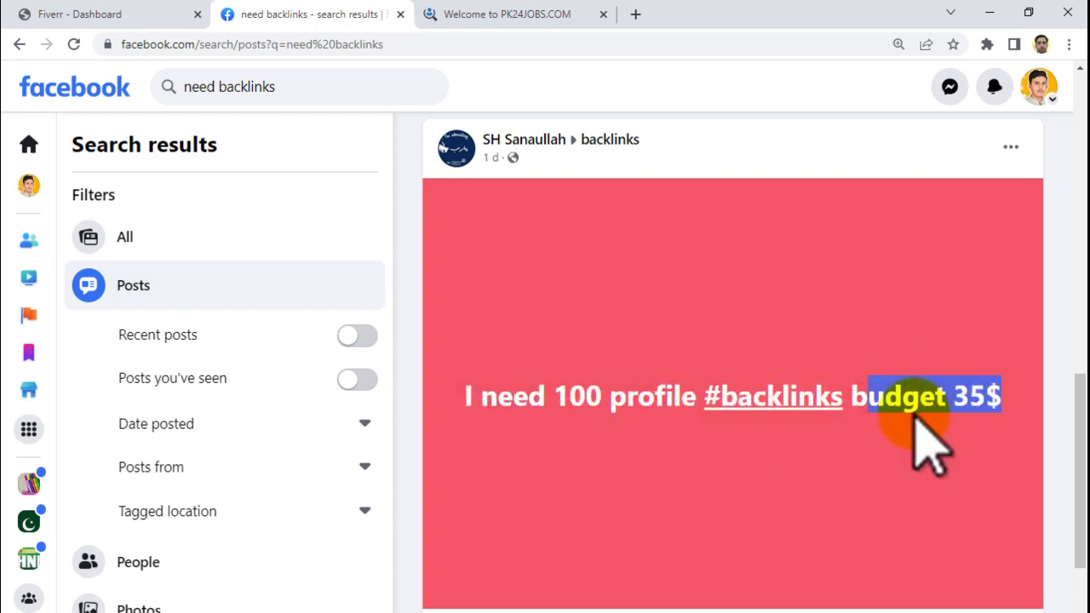
left_click_drag(553, 397, 627, 399)
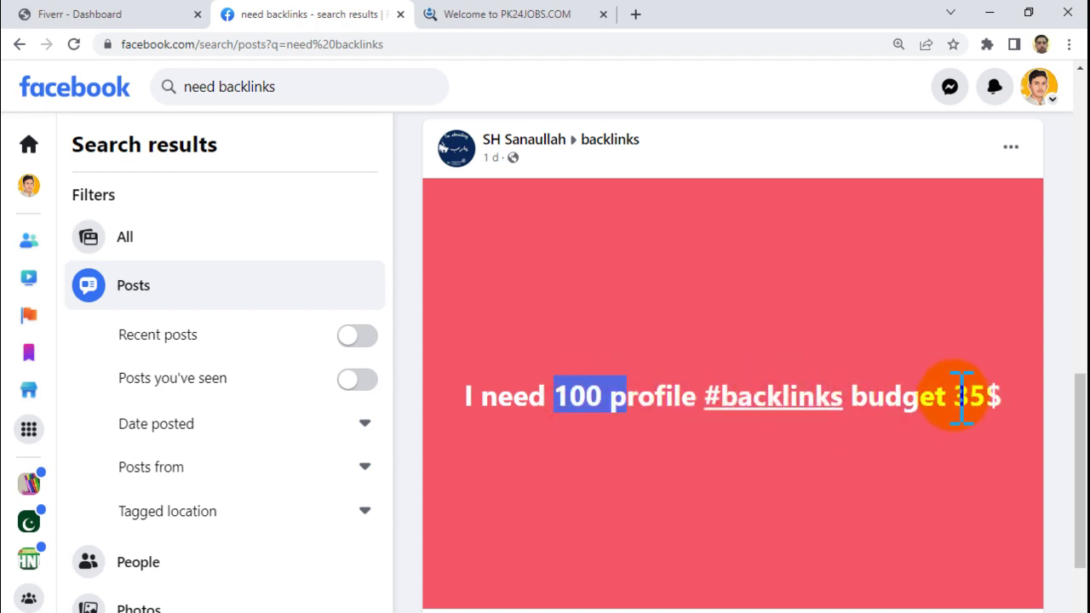
left_click_drag(955, 397, 1007, 398)
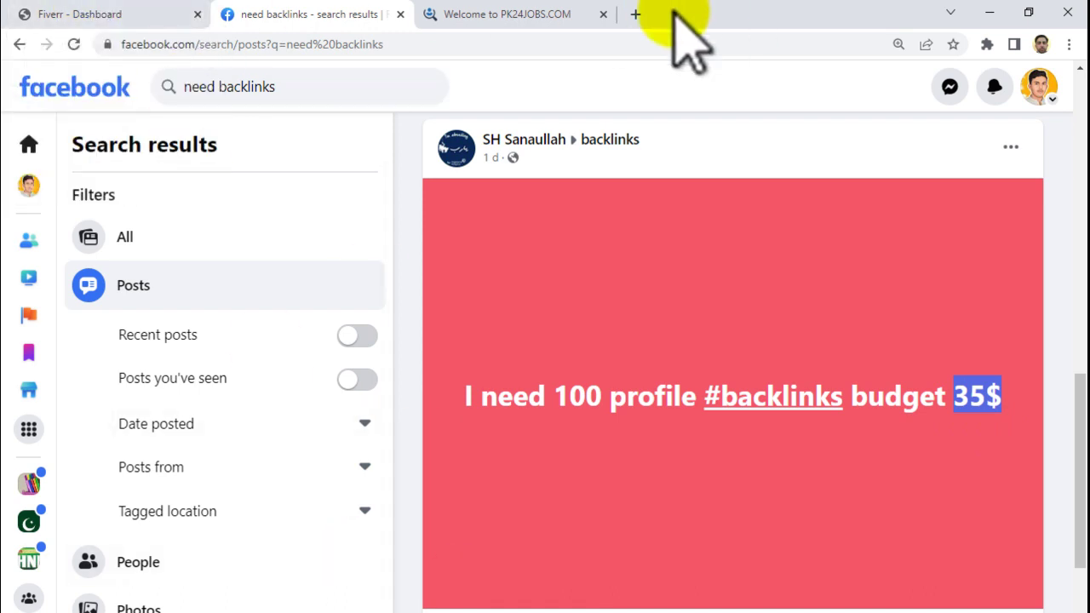
Load fiverr.com in a new browser tab.
left_click(636, 15)
type("fiv")
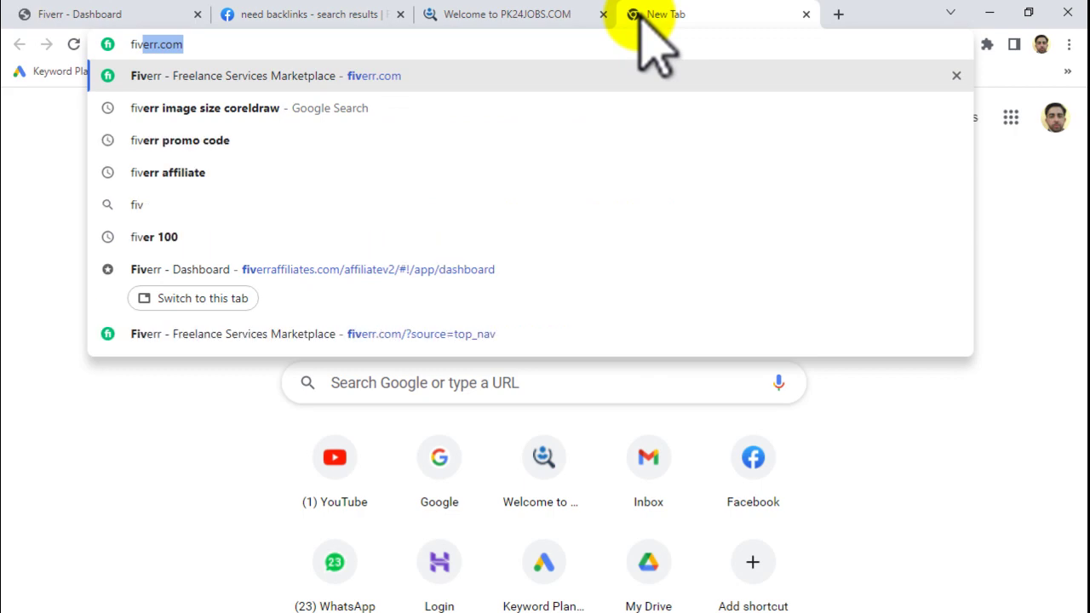
key("Return")
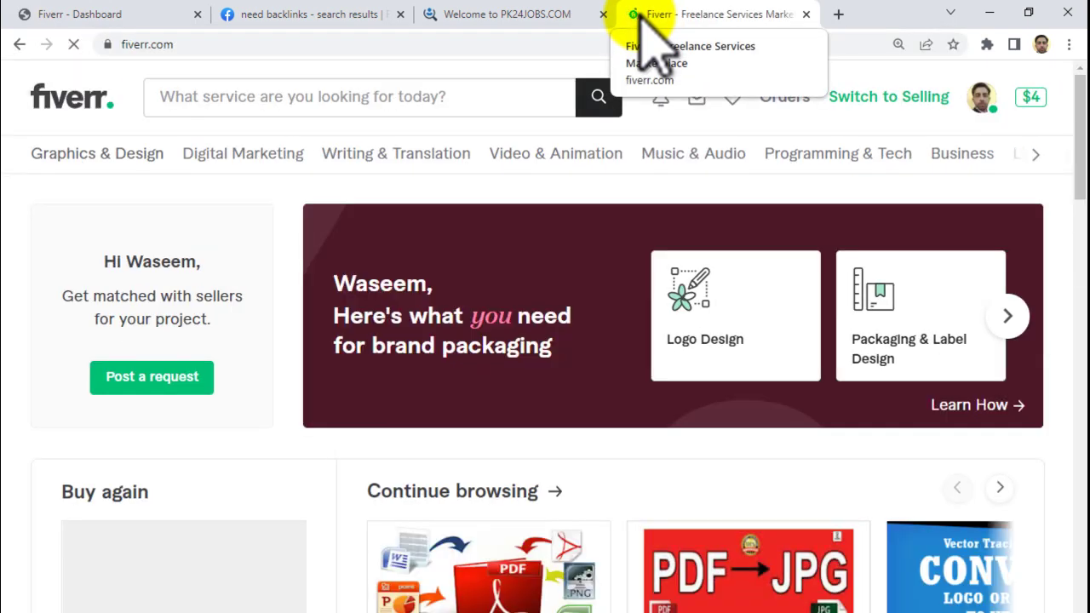
Copy 'profile #backlinks' from the Facebook post and search Fiverr for it.
left_click(323, 13)
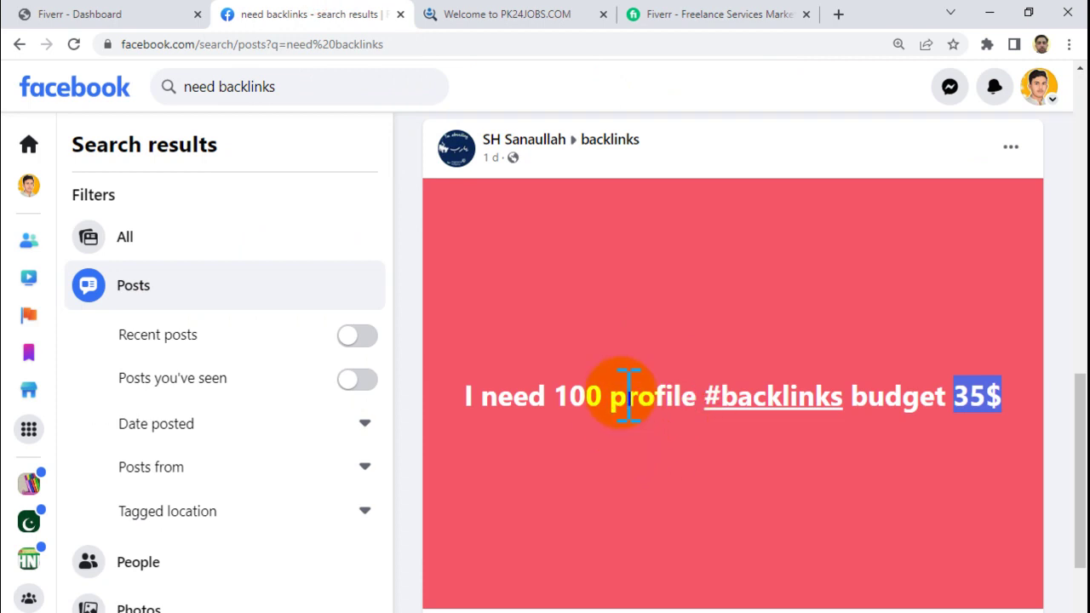
left_click_drag(620, 400, 806, 396)
key("ctrl+c")
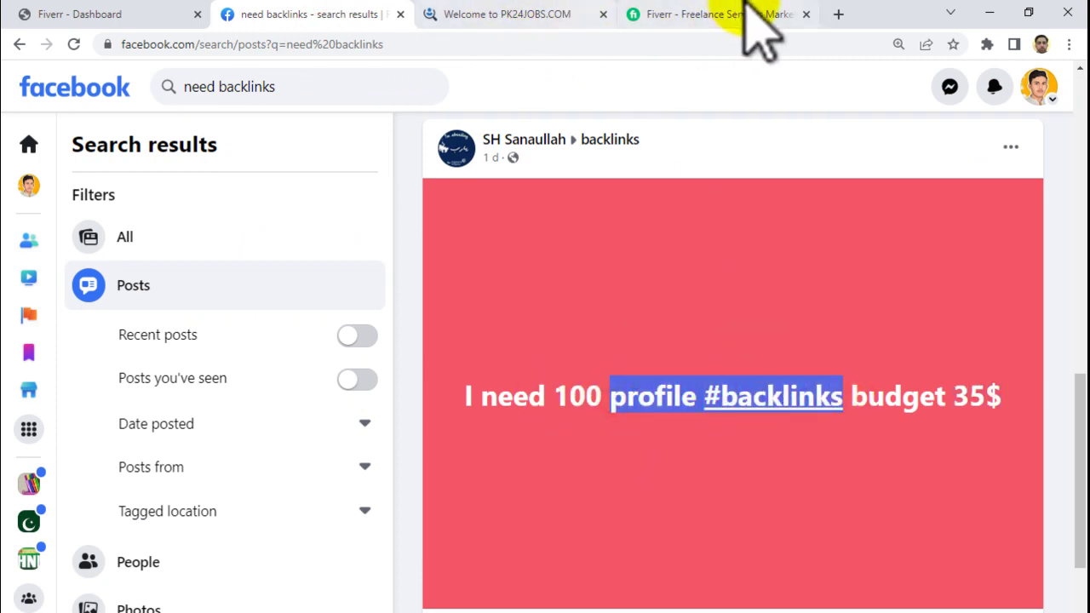
left_click(749, 15)
left_click(377, 96)
key("ctrl+v")
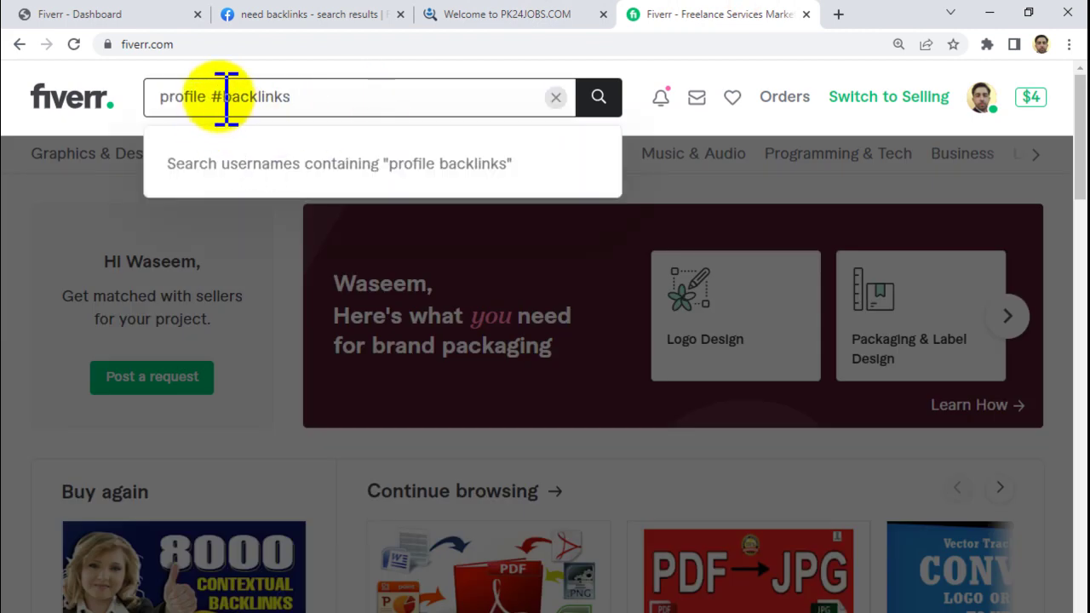
left_click(228, 153)
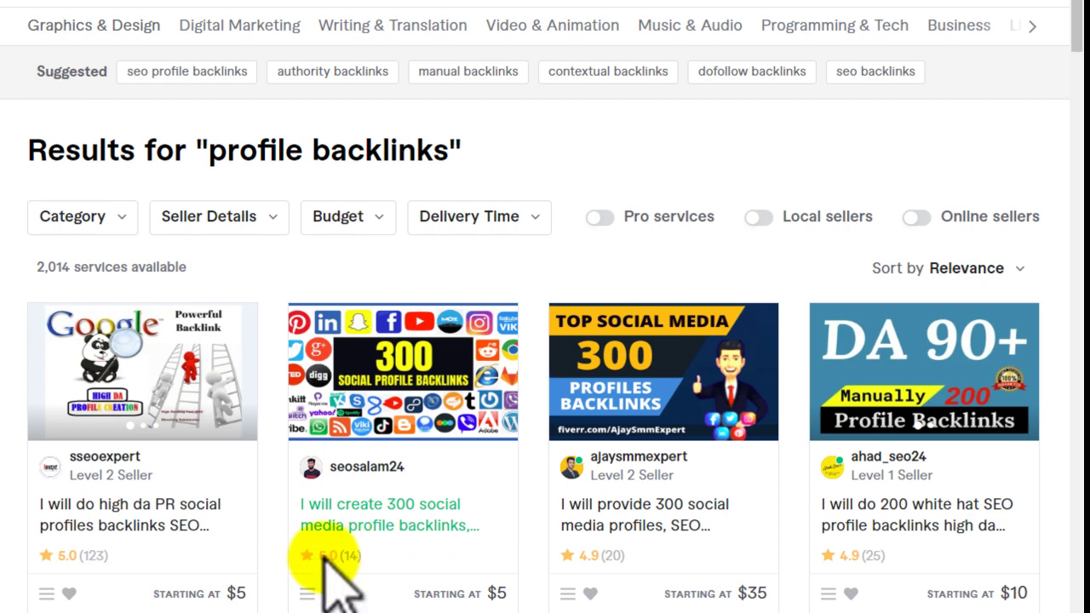
Open the gig 'I will provide 300 social media profiles, SEO backlinks' from the results.
mouse_move(102, 478)
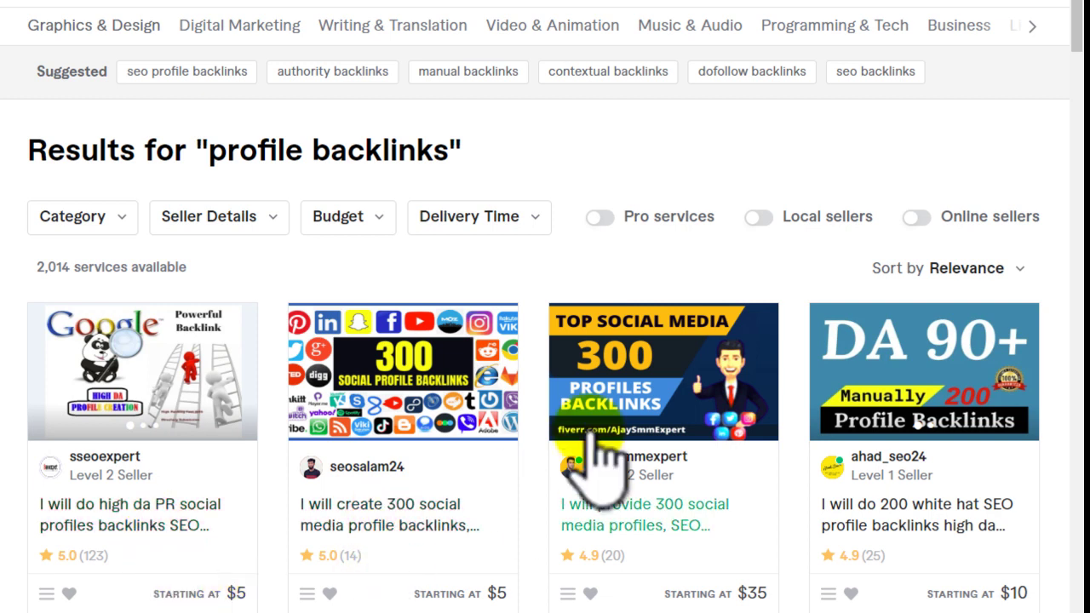
scroll(477, 391, "down", 3)
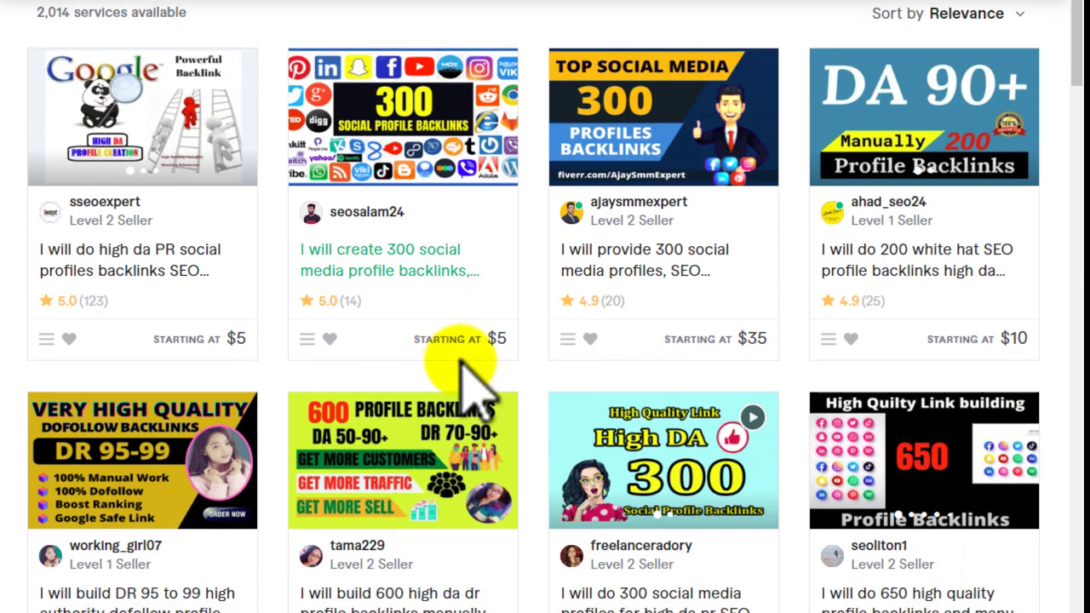
scroll(477, 349, "up", 2)
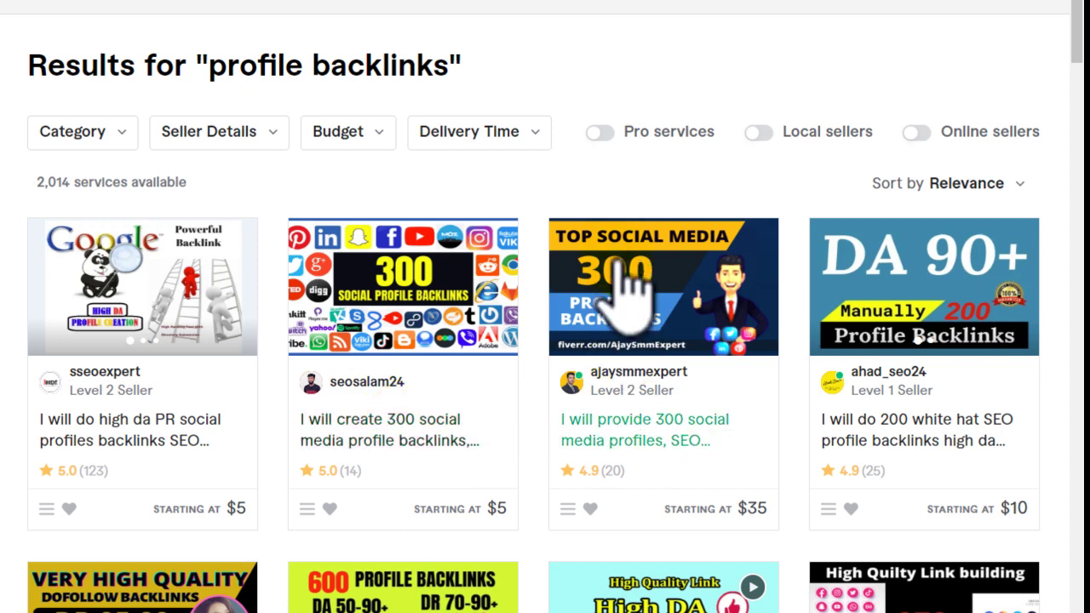
left_click(645, 420)
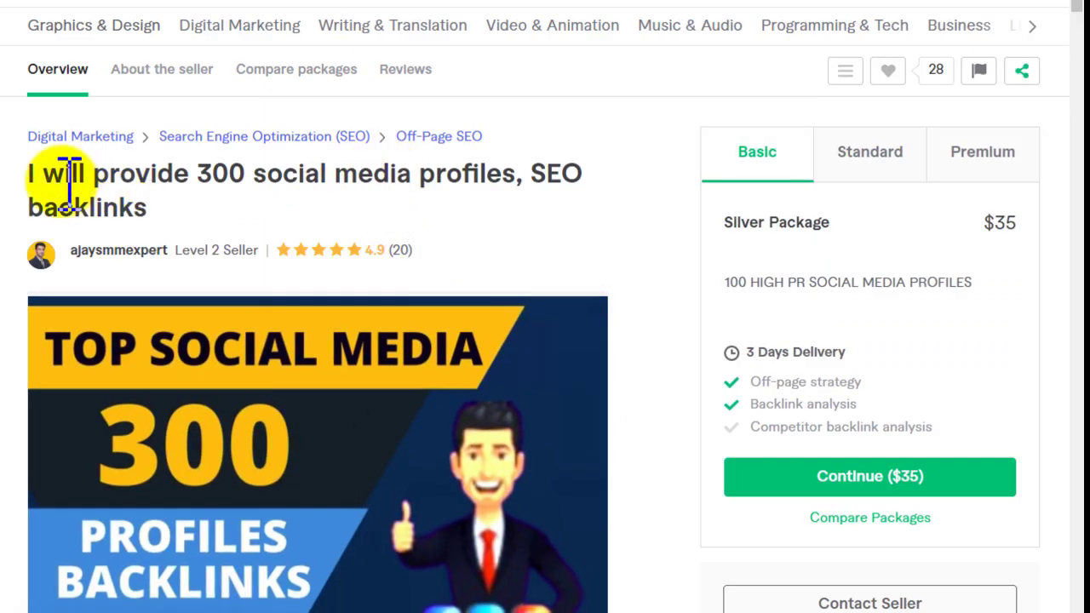
Review the gig's Standard and Premium packages, including the $100 Platinum Premium.
left_click_drag(42, 176, 446, 243)
scroll(499, 316, "down", 3)
scroll(494, 281, "down", 7)
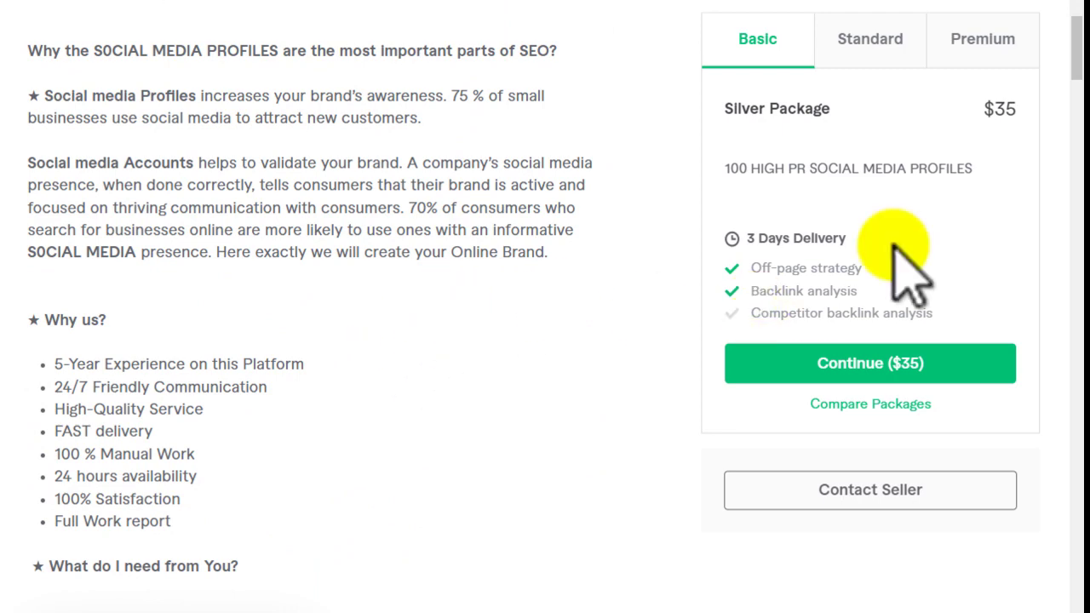
scroll(1009, 111, "up", 4)
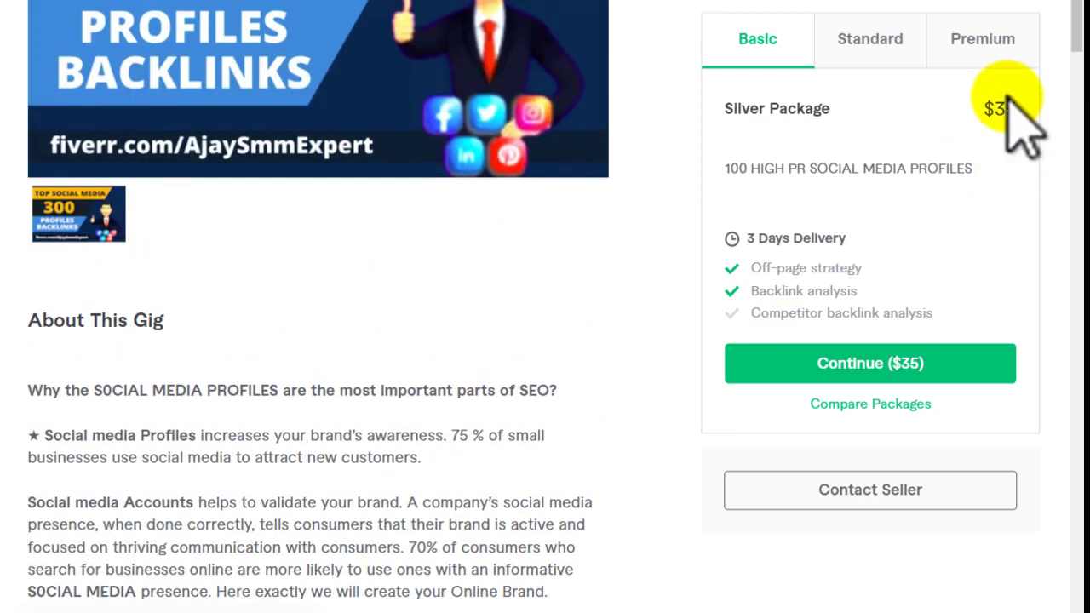
left_click(897, 34)
left_click(984, 44)
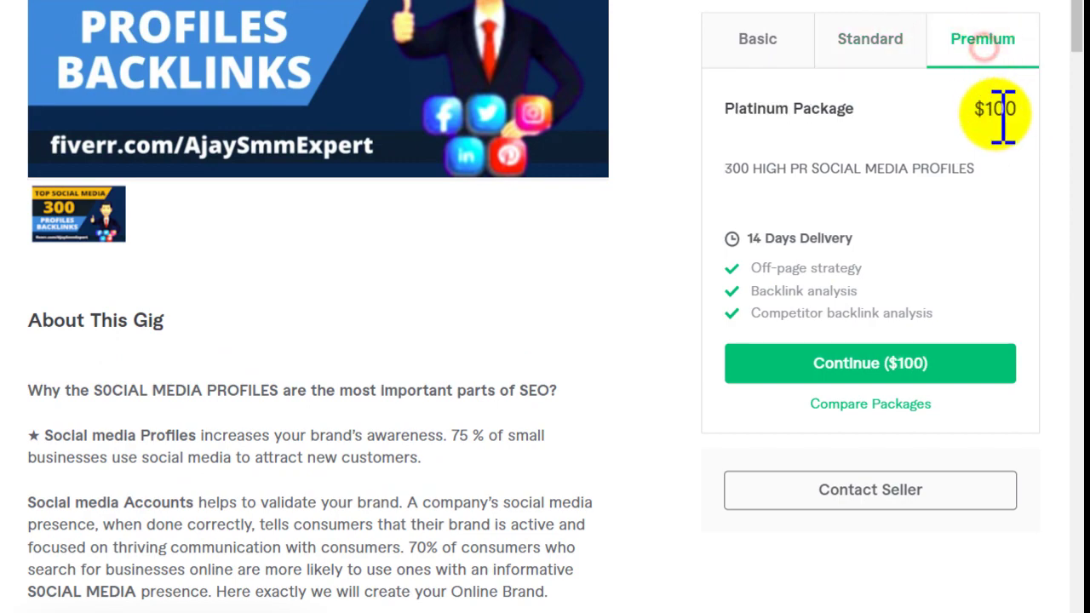
Return to the profile backlinks results and bring up link options for the second gig.
scroll(689, 247, "up", 2)
scroll(683, 220, "up", 3)
key("alt+Left")
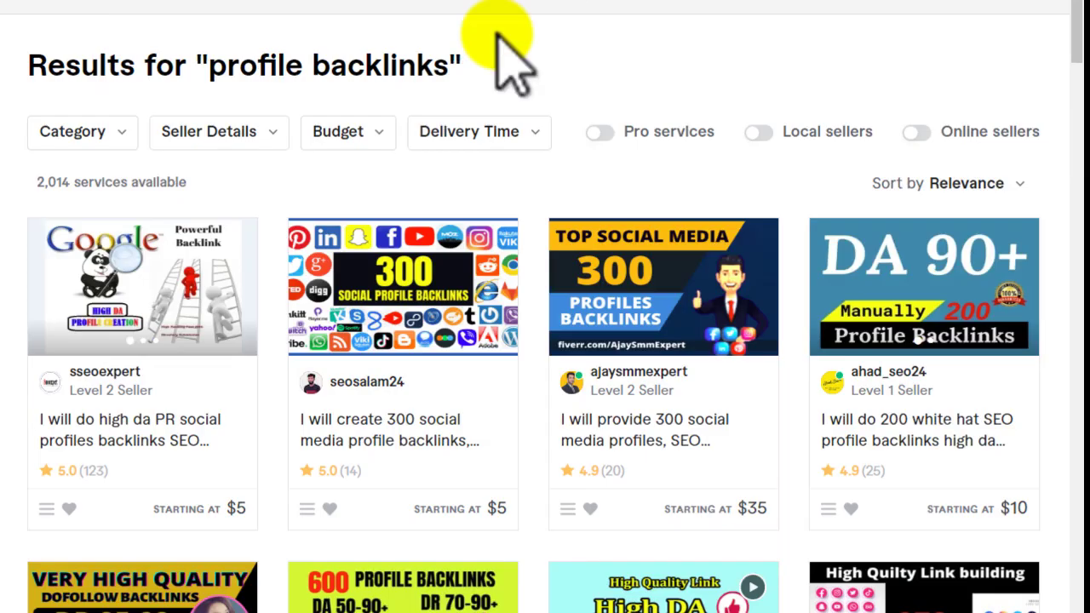
right_click(420, 258)
Open the second gig in a new tab, compare its $5 and $10 packages, and select its URL.
left_click(493, 270)
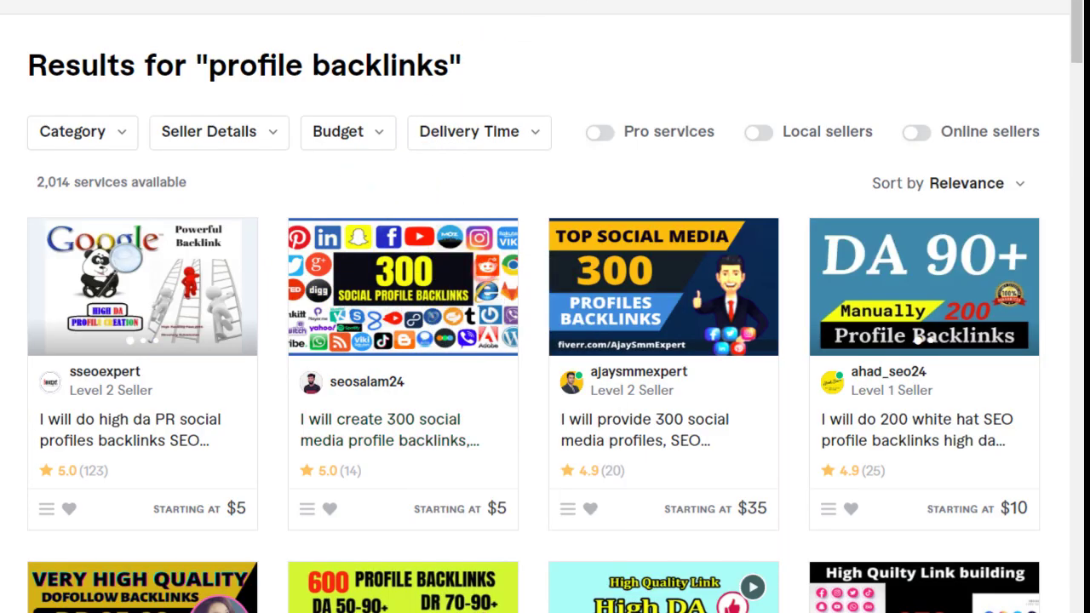
key("ctrl+Tab")
key("ctrl+Tab")
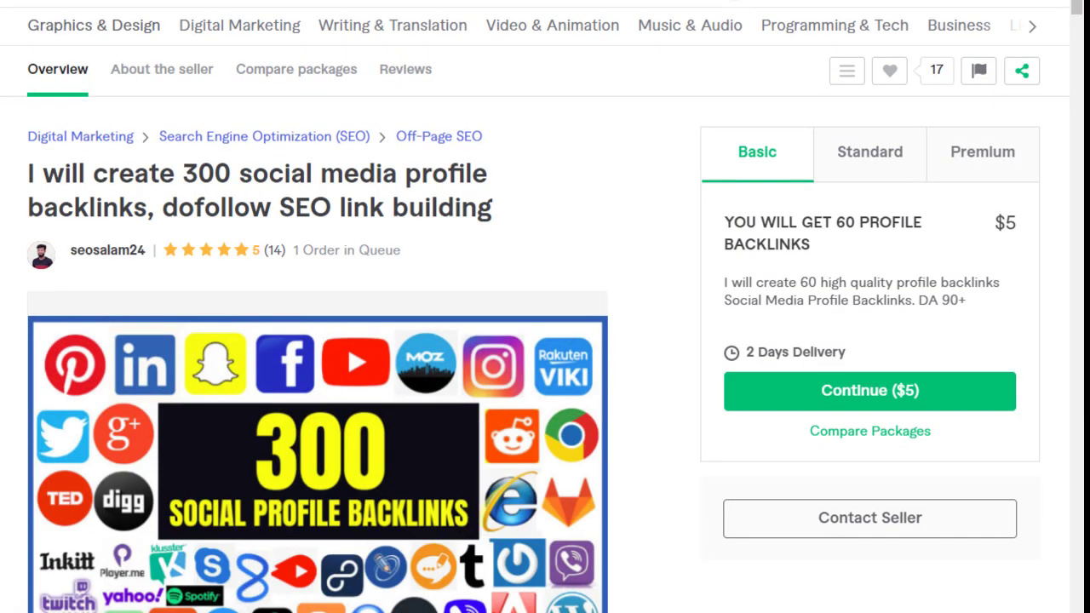
left_click_drag(988, 227, 1019, 226)
left_click(870, 162)
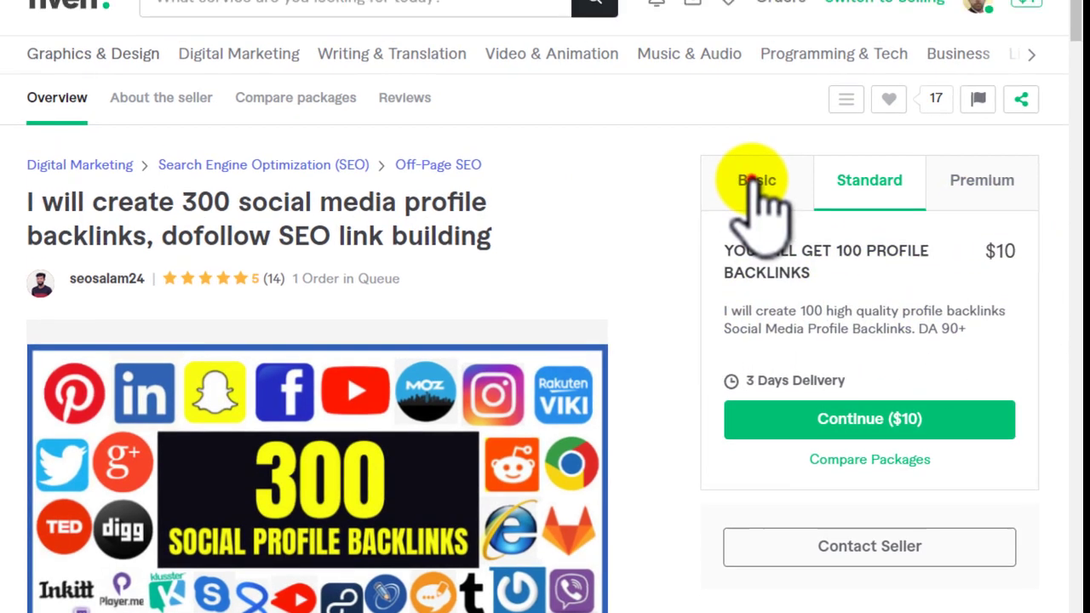
left_click(755, 153)
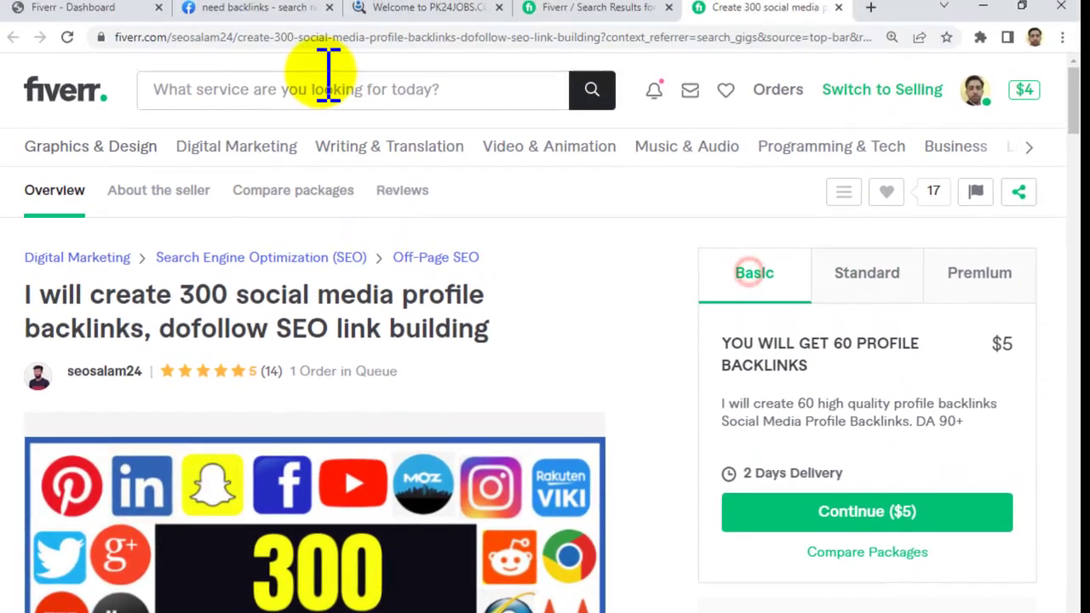
left_click(307, 39)
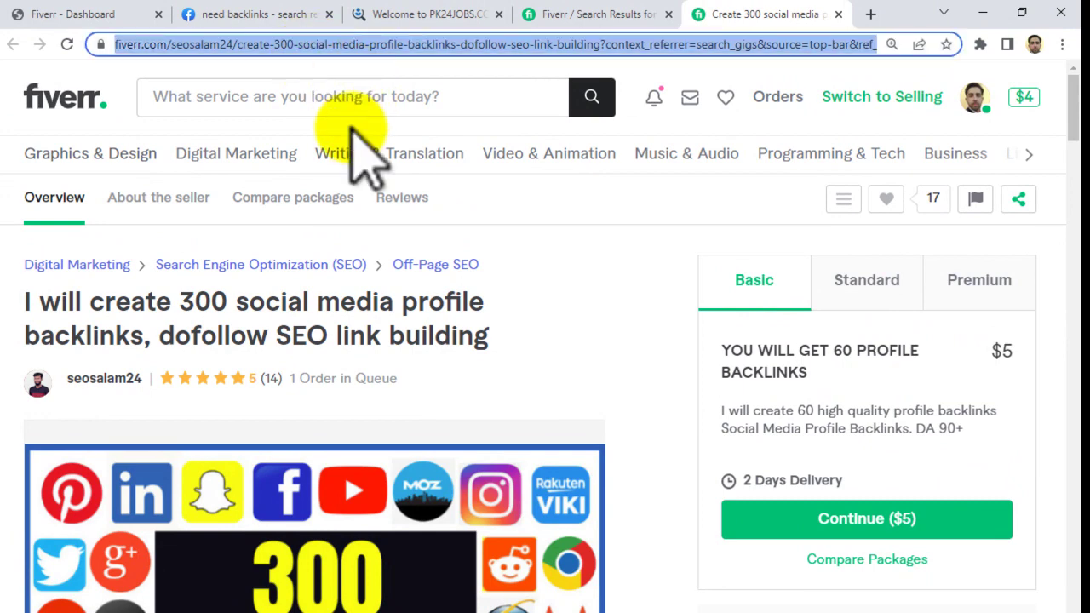
left_click(61, 10)
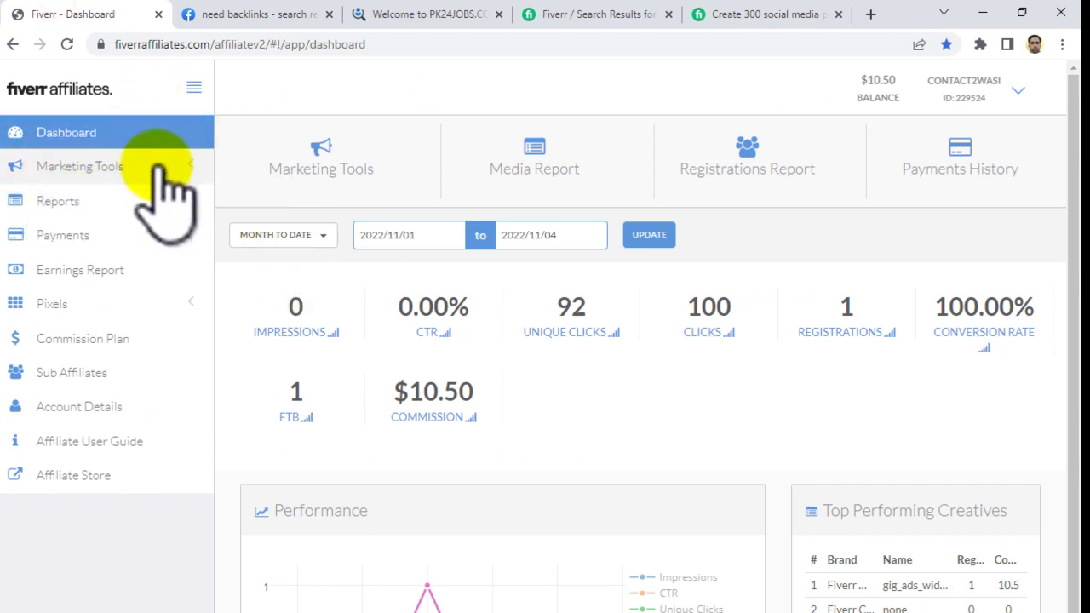
Go to Marketing Tools > Default and Deep Links in the Affiliates sidebar.
left_click(158, 167)
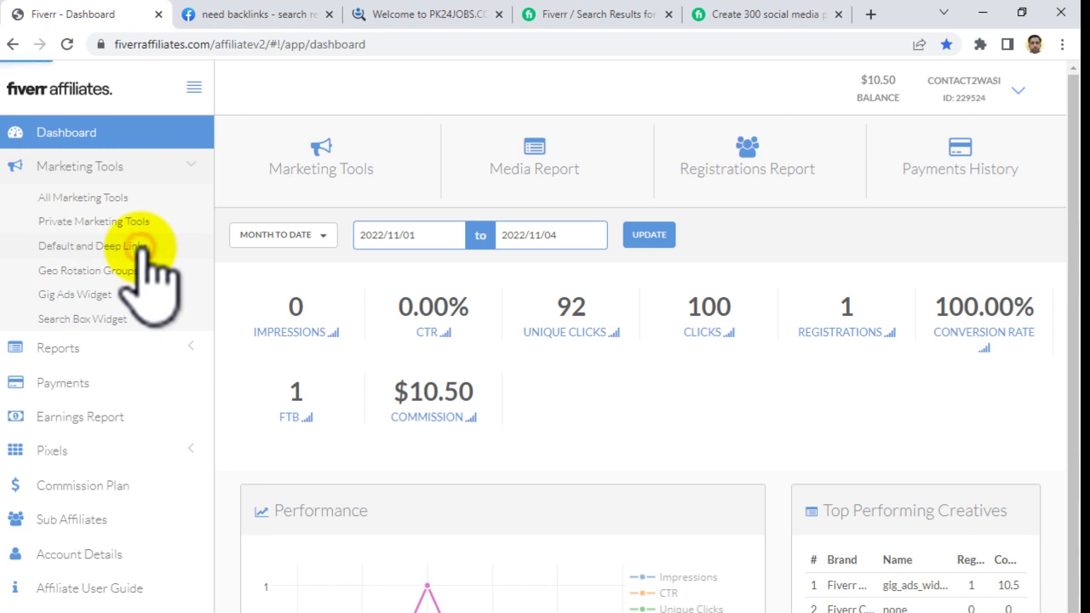
left_click(140, 246)
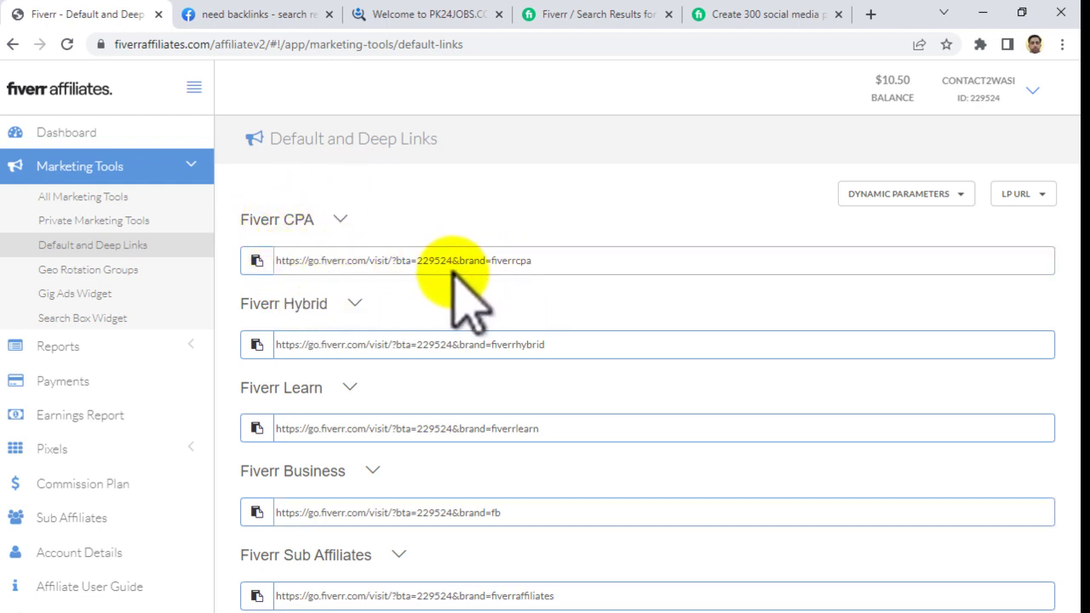
Copy the Fiverr CPA link and load it in a new Firefox tab.
left_click(270, 261)
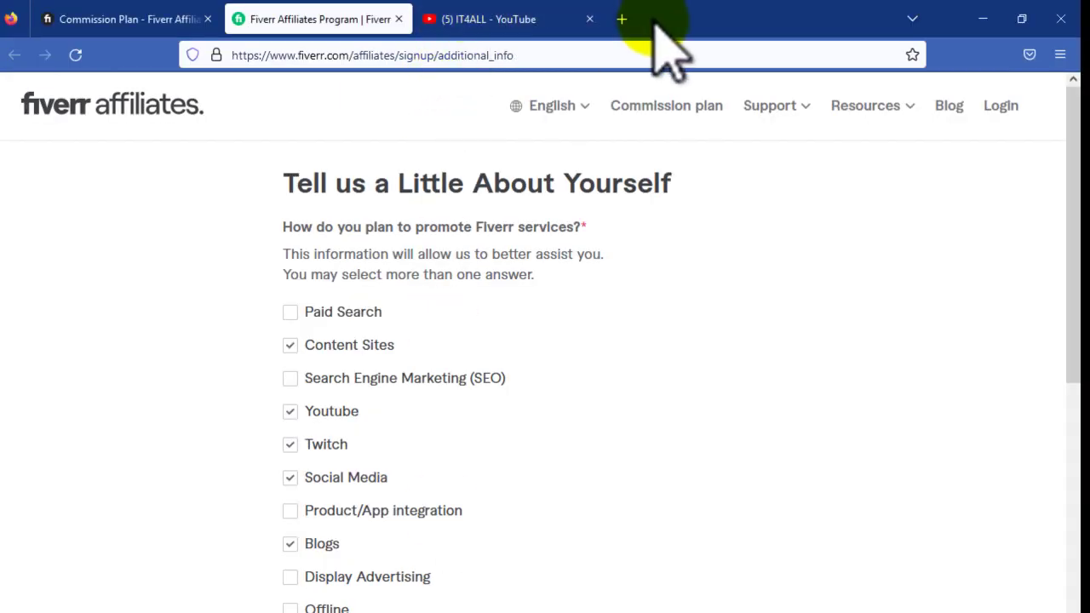
left_click(626, 19)
key("ctrl+v")
key("Return")
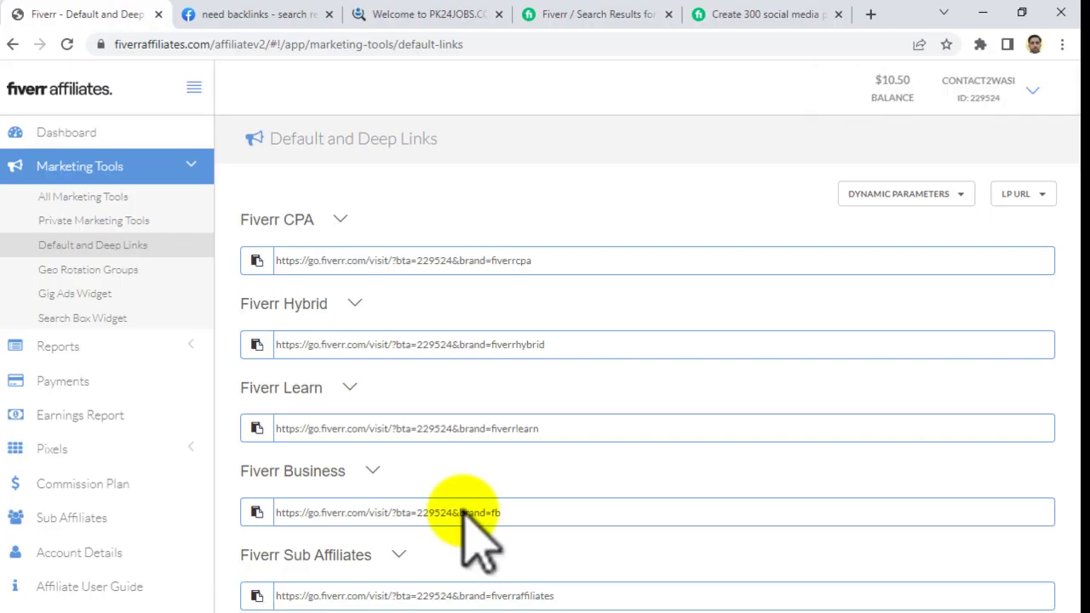
Set the gig's URL as the LP URL landing page and copy the updated Fiverr CPA link.
left_click(764, 12)
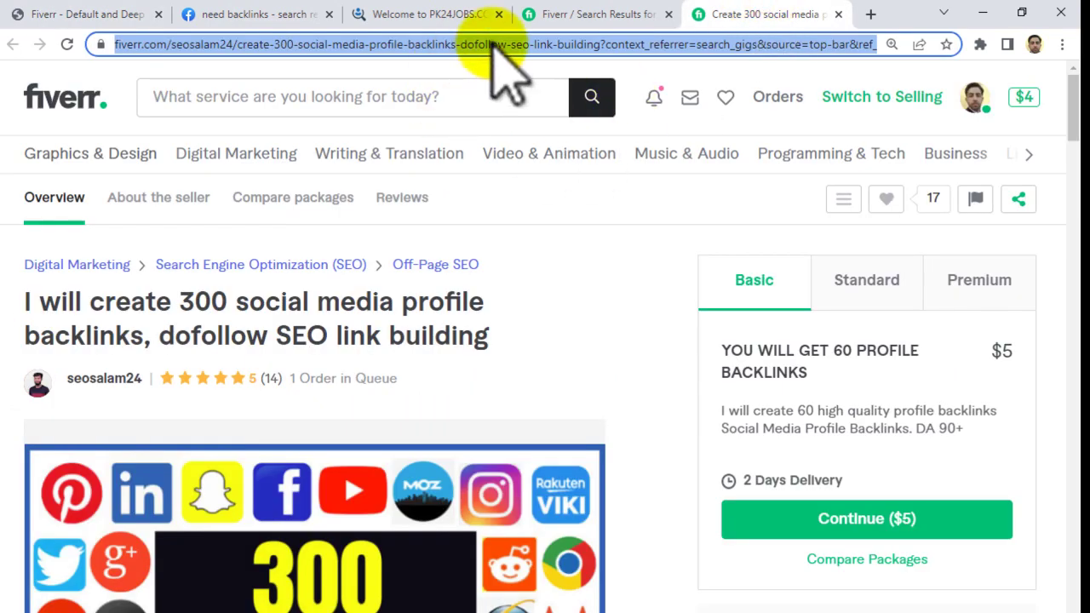
left_click(47, 15)
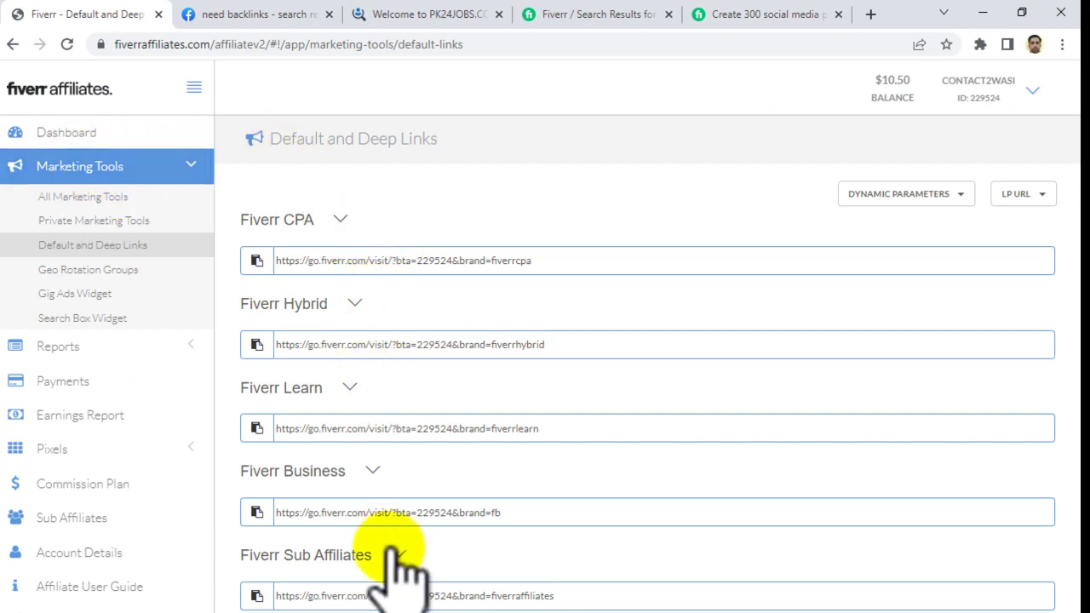
left_click(1018, 195)
left_click(872, 226)
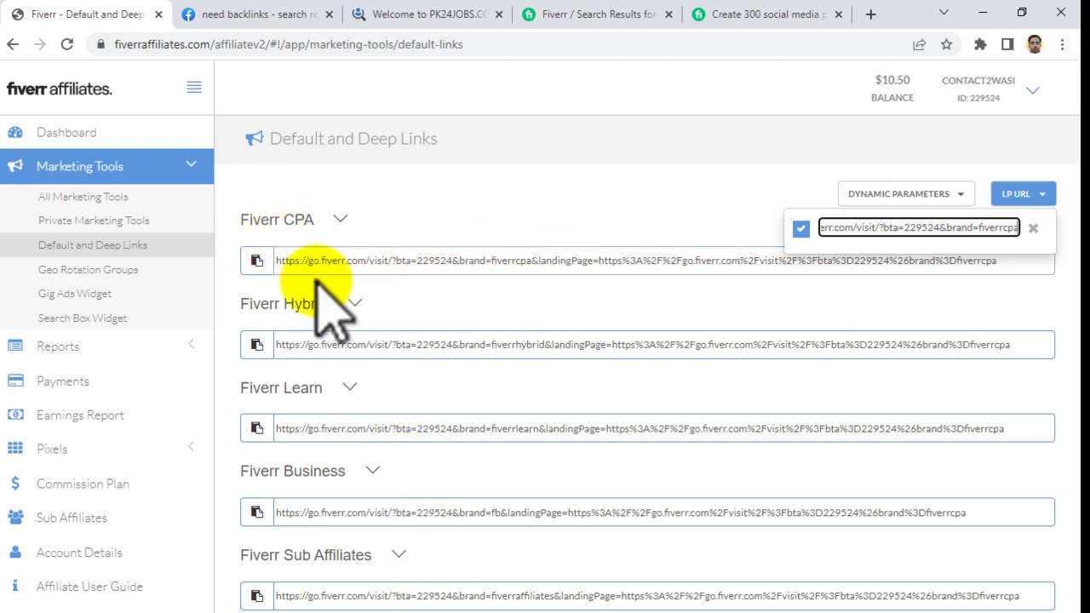
left_click(258, 261)
left_click(258, 261)
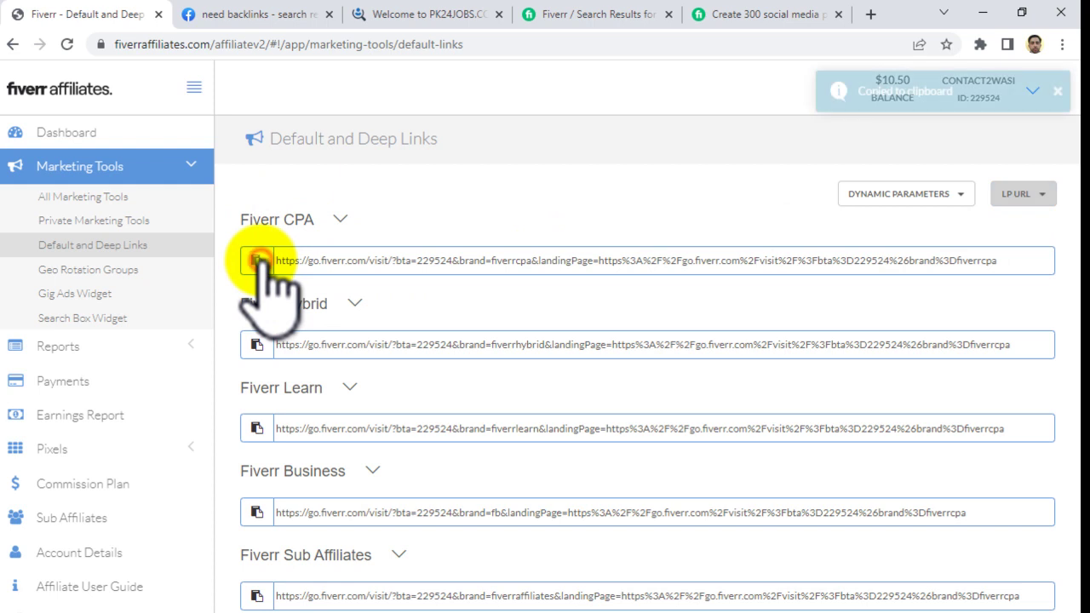
Post the Fiverr CPA deep link as a comment on the 100 profile backlinks request.
left_click(255, 17)
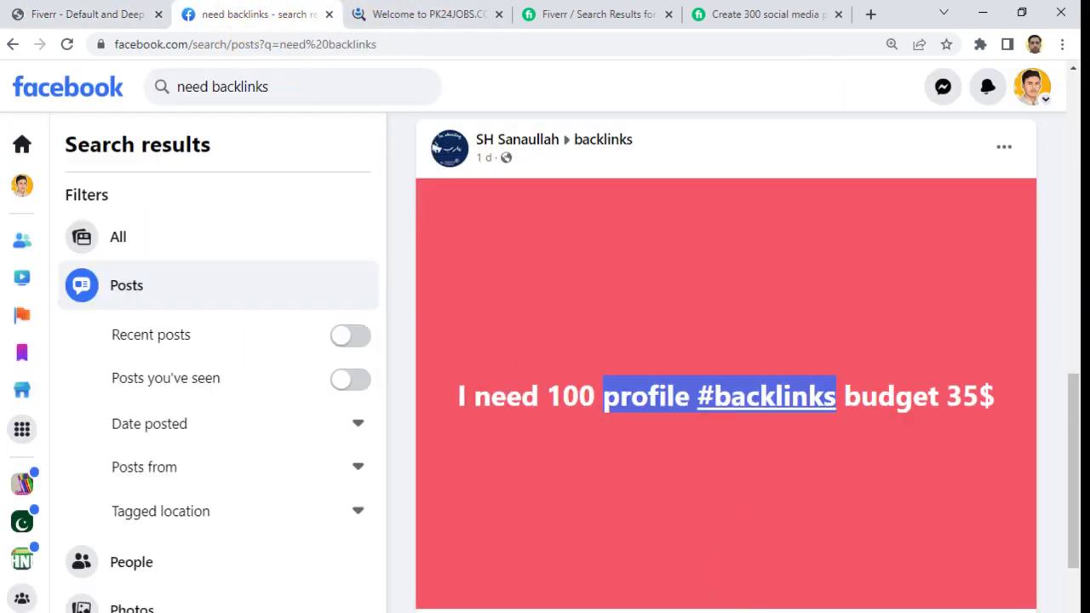
left_click(603, 570)
scroll(596, 578, "down", 1)
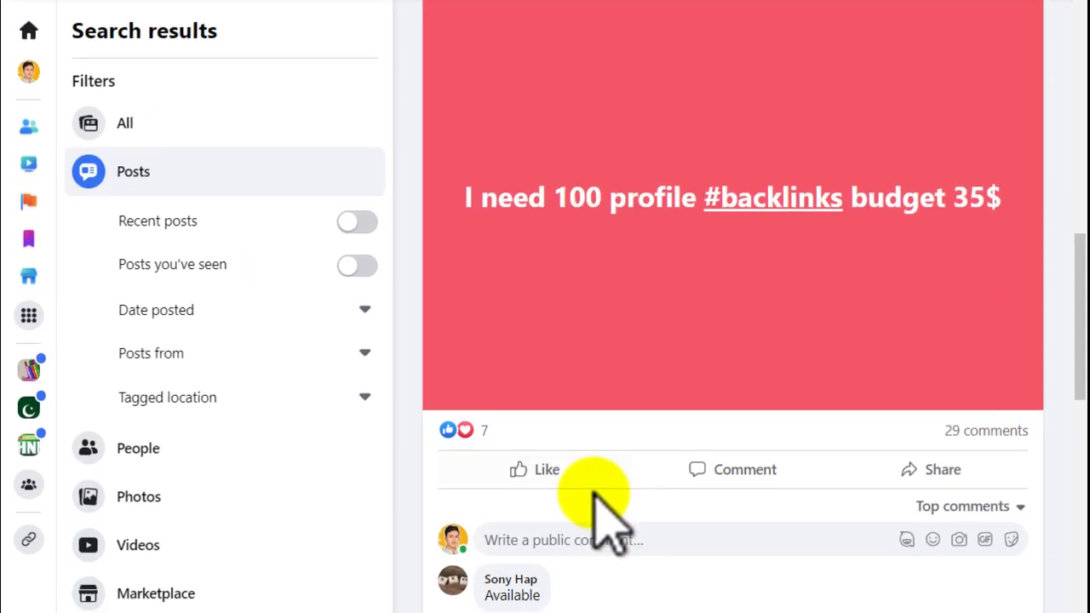
key("ctrl+v")
key("Return")
scroll(596, 511, "down", 1)
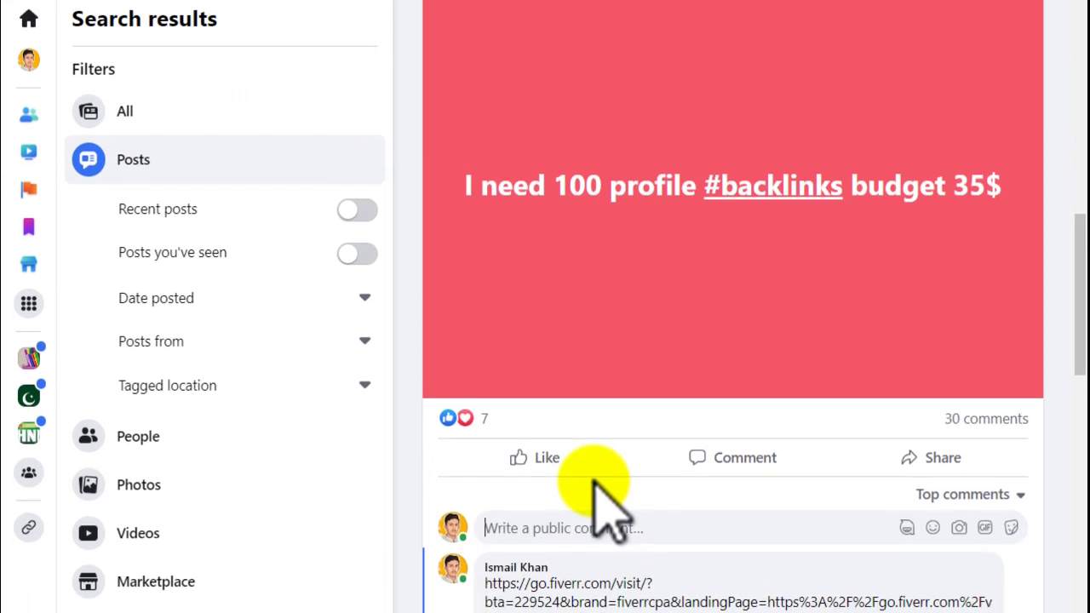
scroll(634, 532, "down", 2)
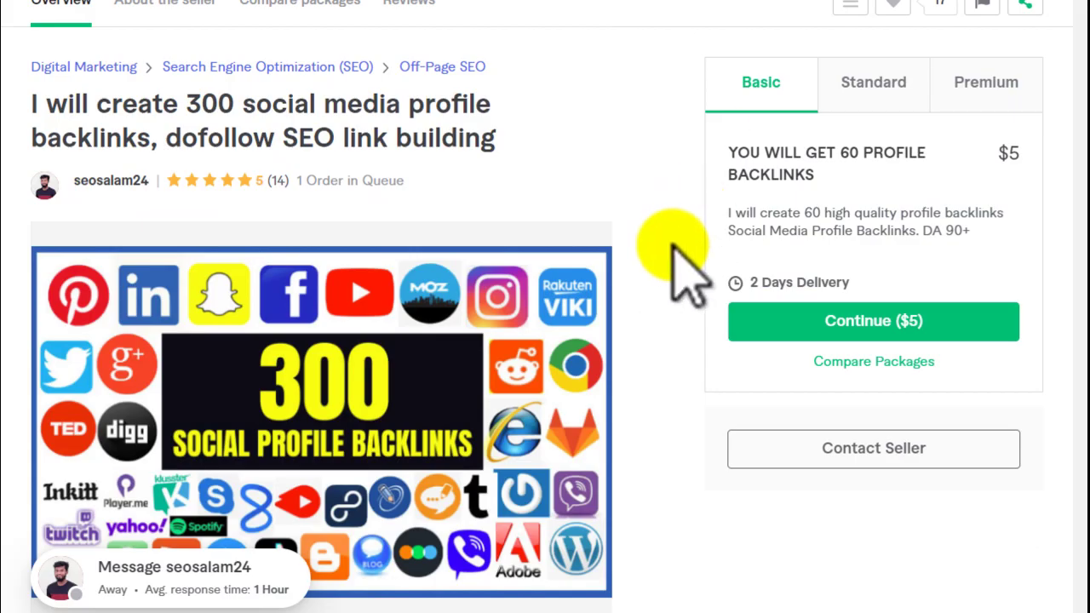
scroll(685, 272, "down", 4)
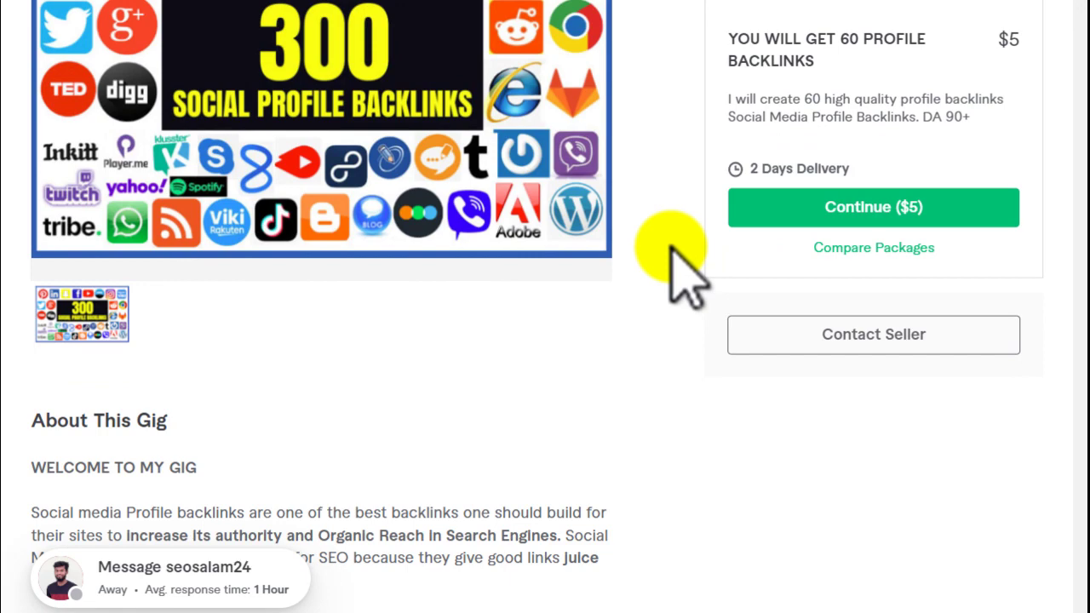
scroll(671, 249, "down", 7)
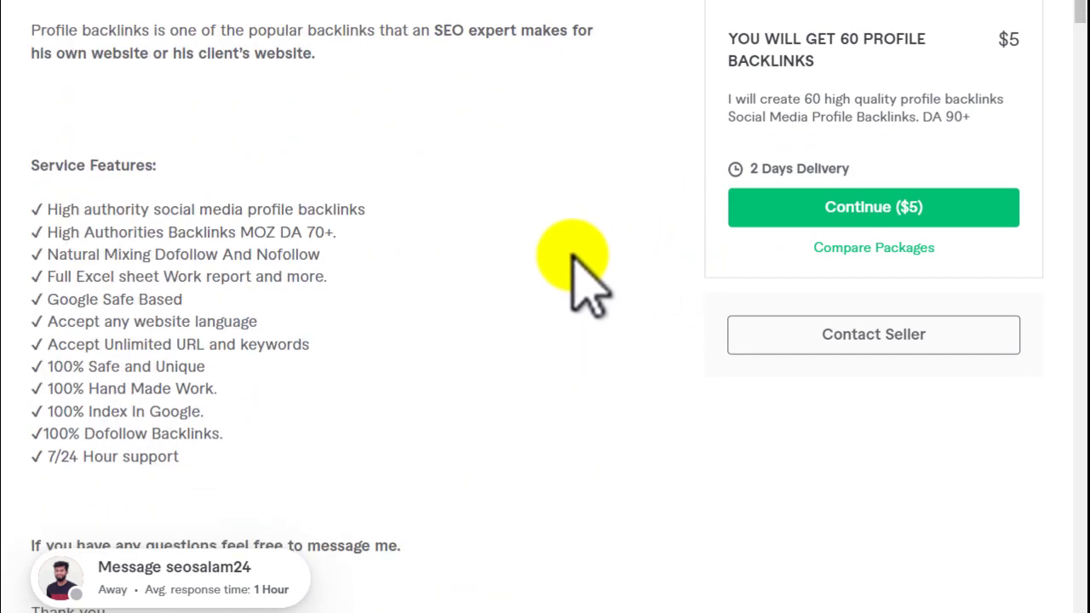
scroll(575, 251, "up", 6)
scroll(585, 252, "up", 5)
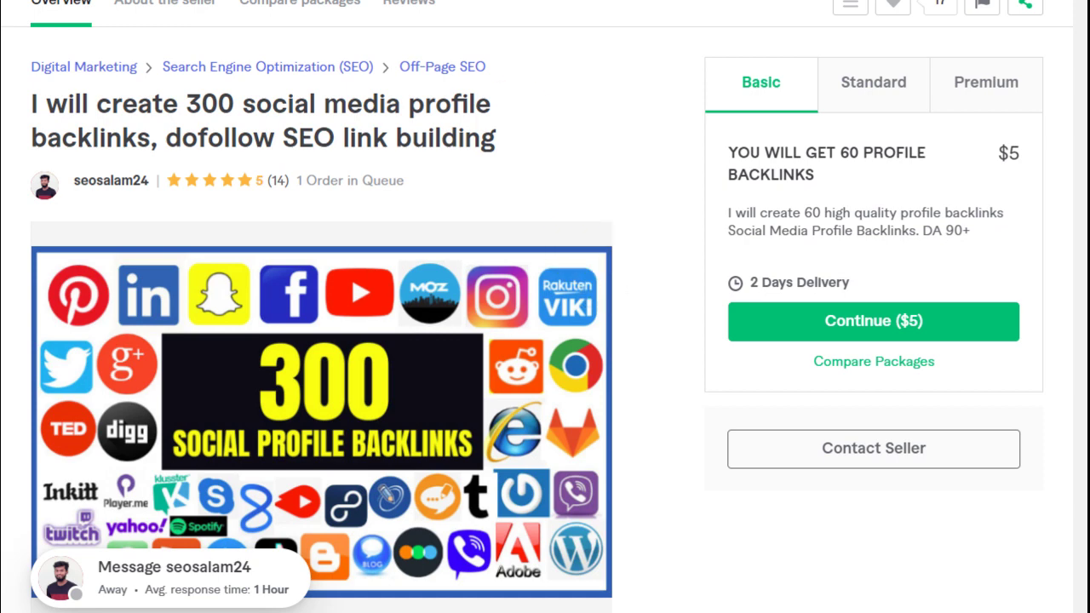
Show Groups instead of posts in the Facebook 'need backlinks' search results.
left_click(426, 1)
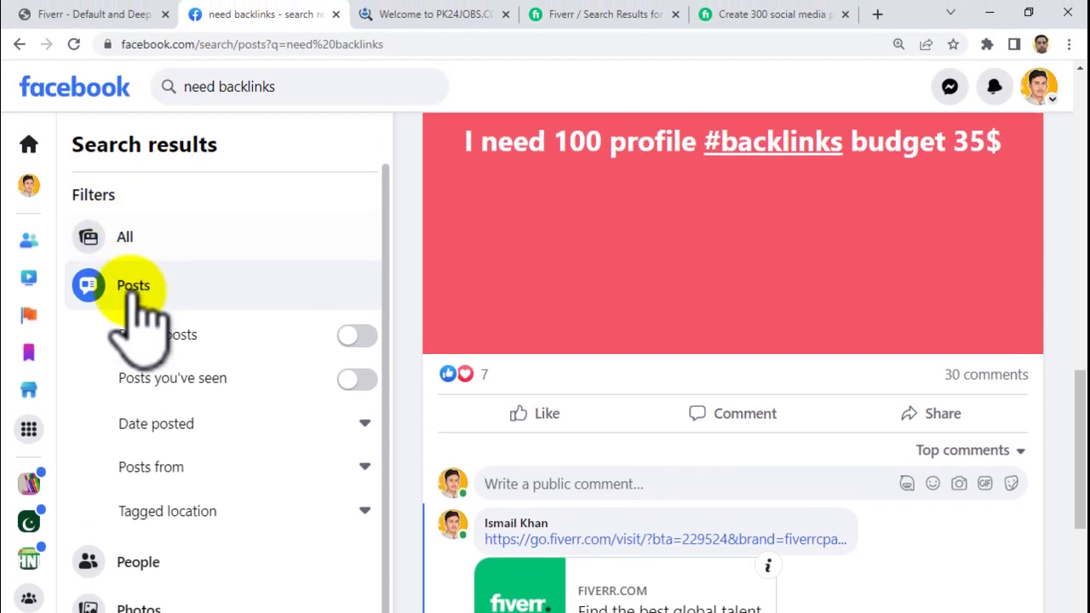
left_click(141, 284)
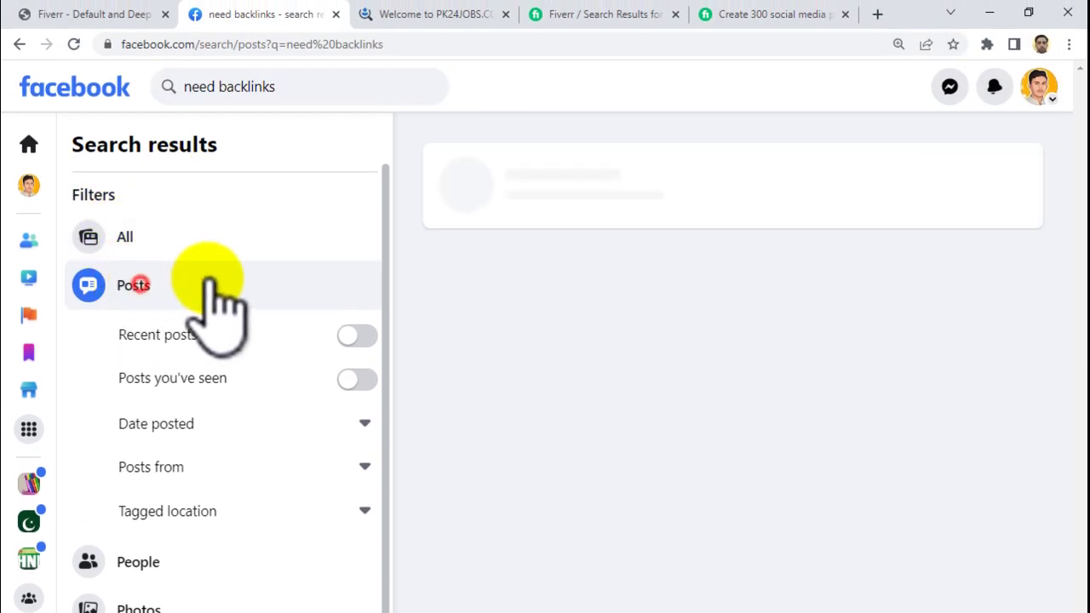
scroll(197, 375, "down", 2)
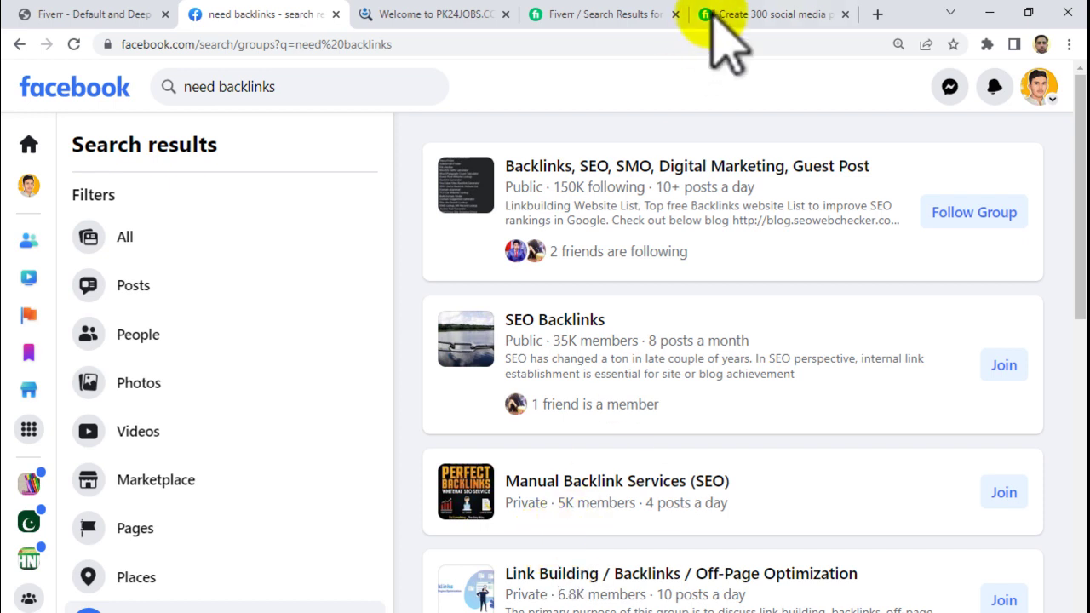
Save the backlinks gig's main image to the Desktop.
left_click(750, 16)
scroll(421, 523, "down", 2)
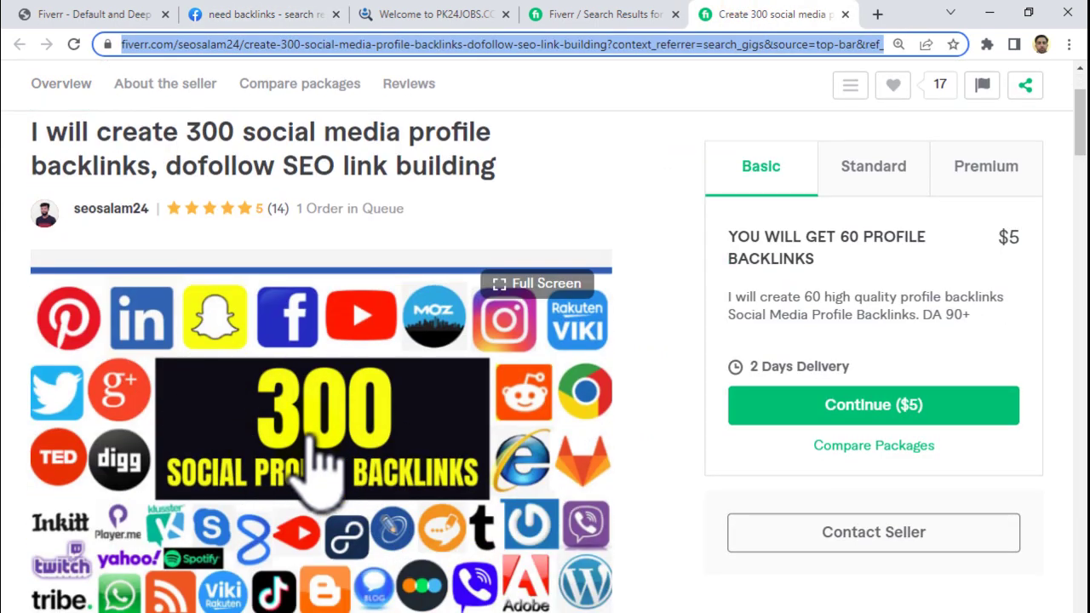
right_click(350, 339)
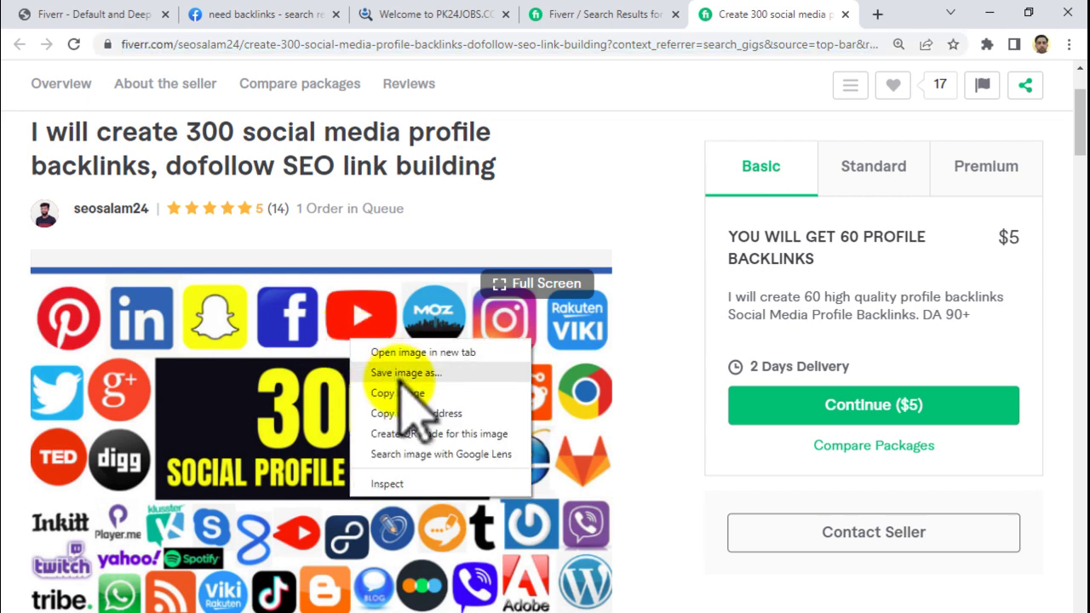
left_click(400, 375)
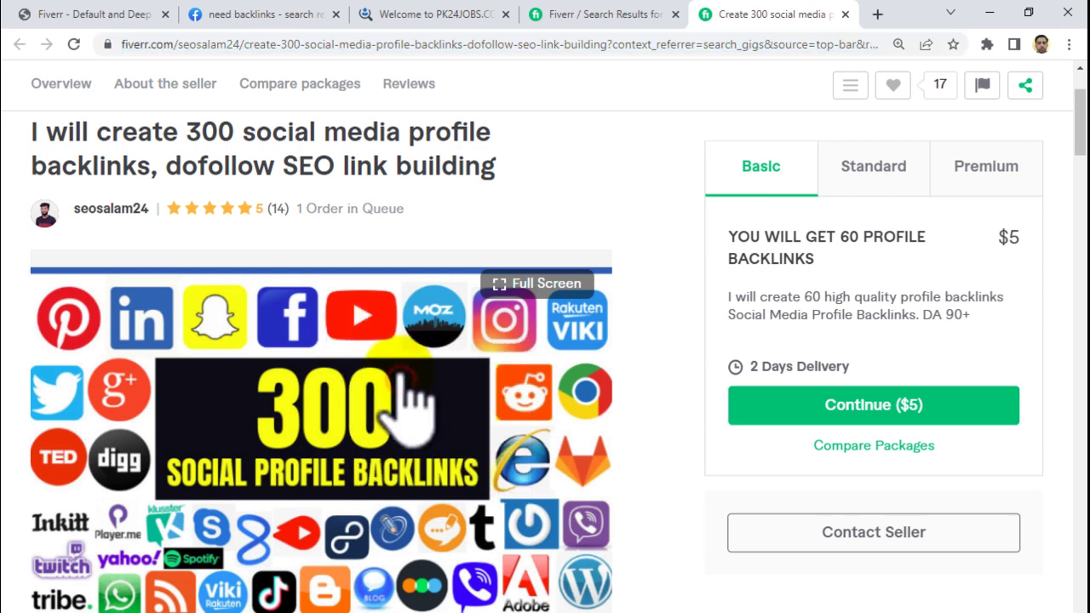
left_click(68, 149)
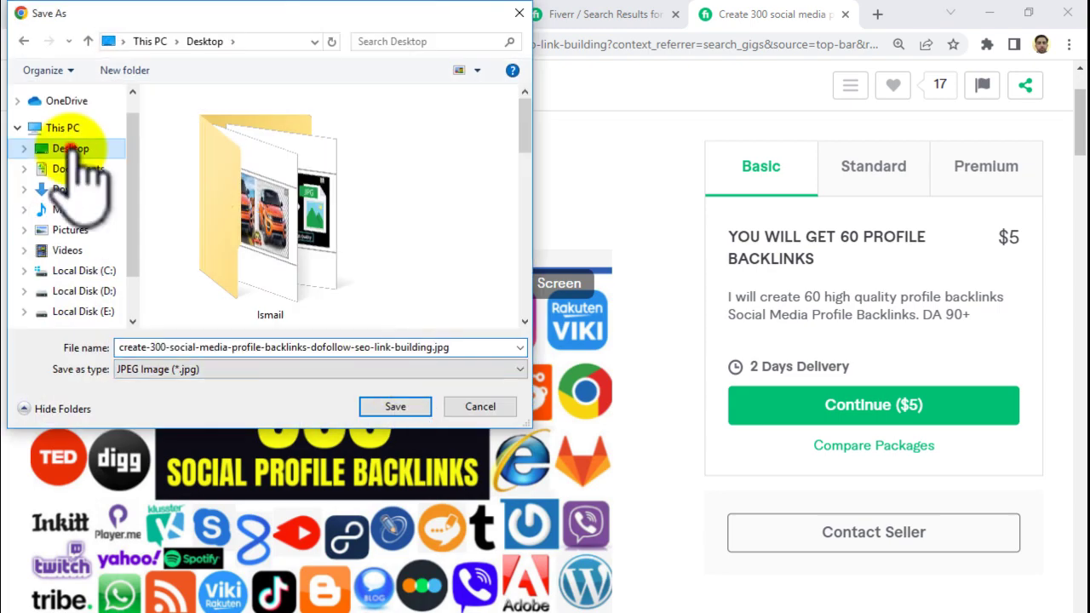
left_click(394, 409)
Select the gig's Service Features list, then go to the Facebook home feed.
scroll(340, 434, "down", 5)
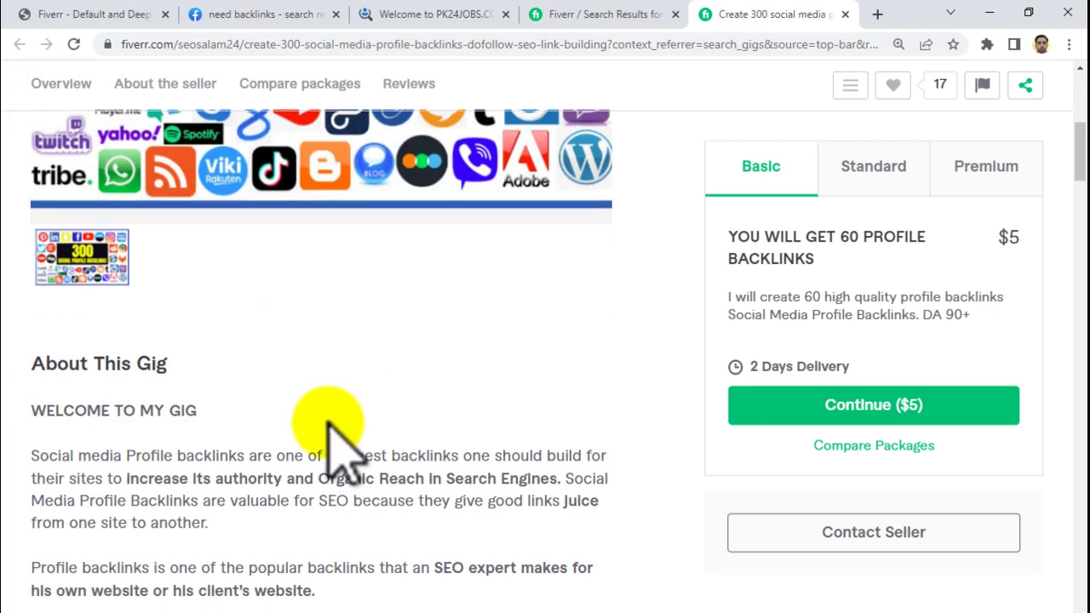
scroll(92, 400, "down", 3)
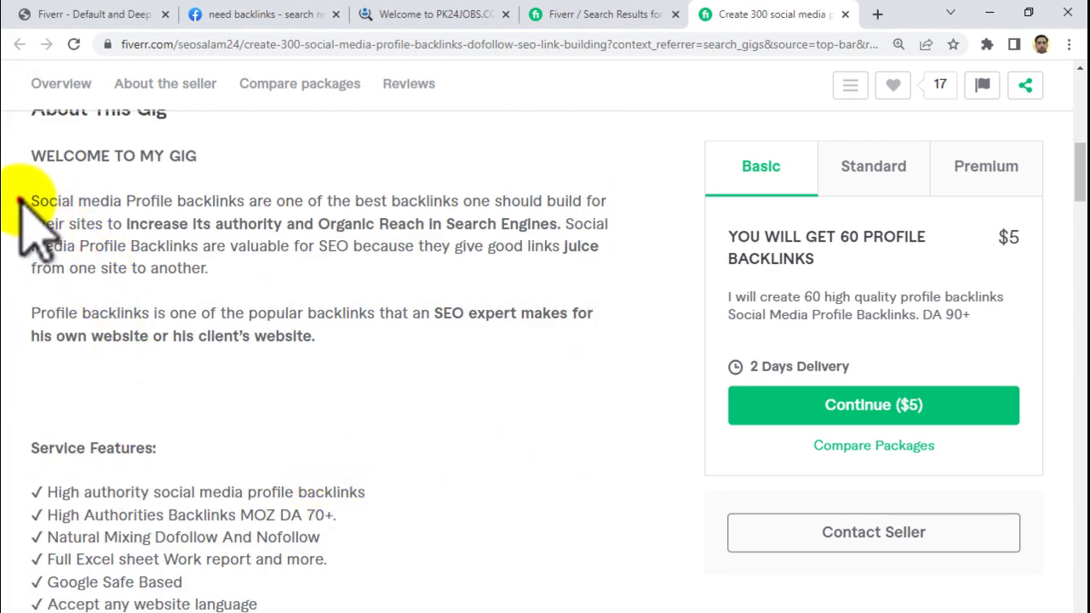
left_click_drag(18, 200, 396, 426)
scroll(377, 511, "down", 4)
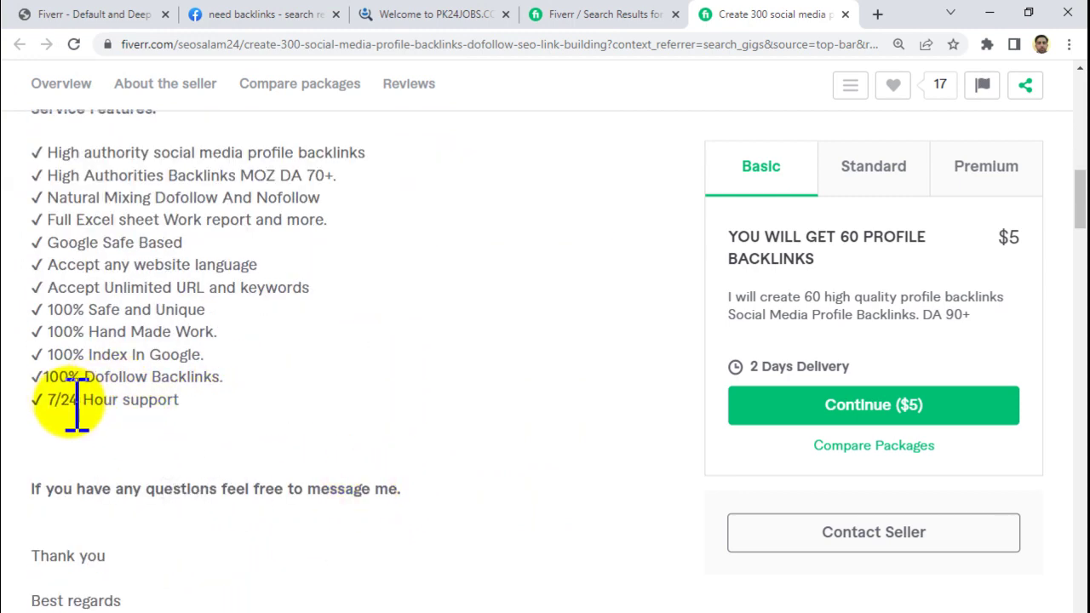
triple_click(193, 396)
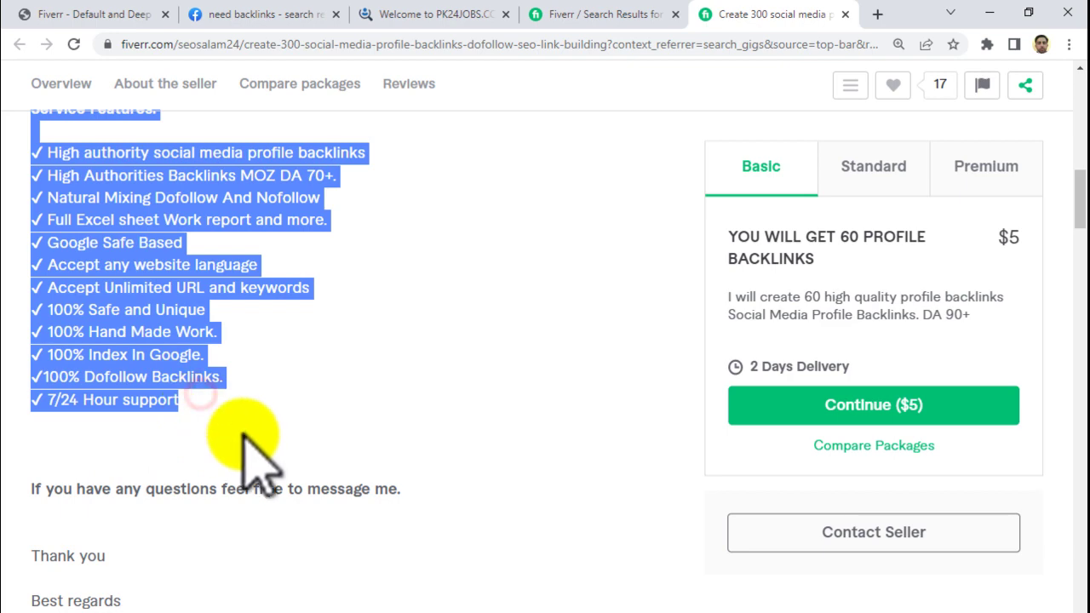
left_click(255, 14)
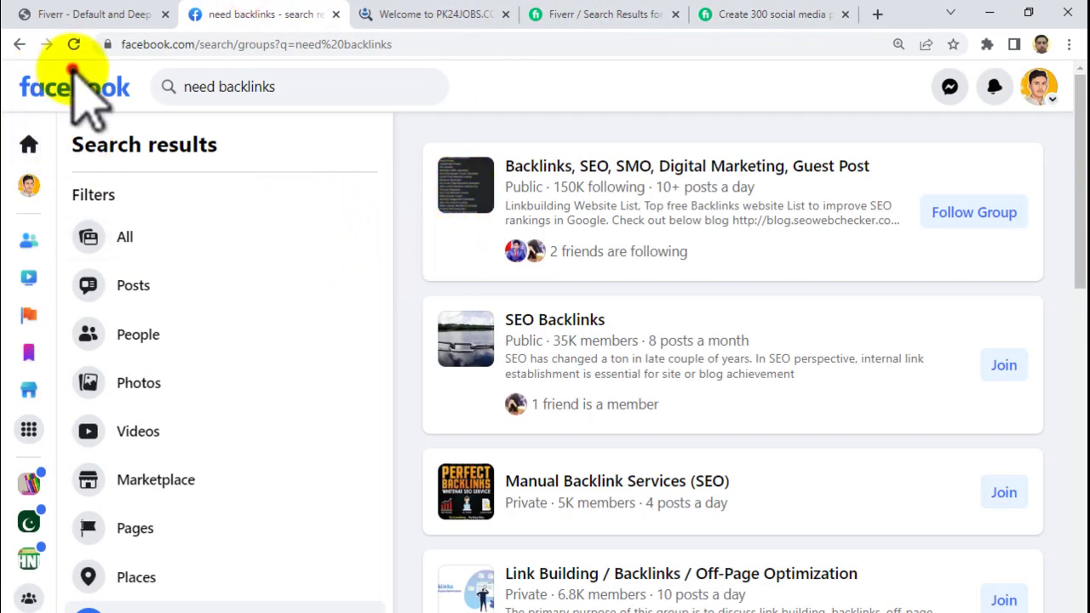
left_click(76, 89)
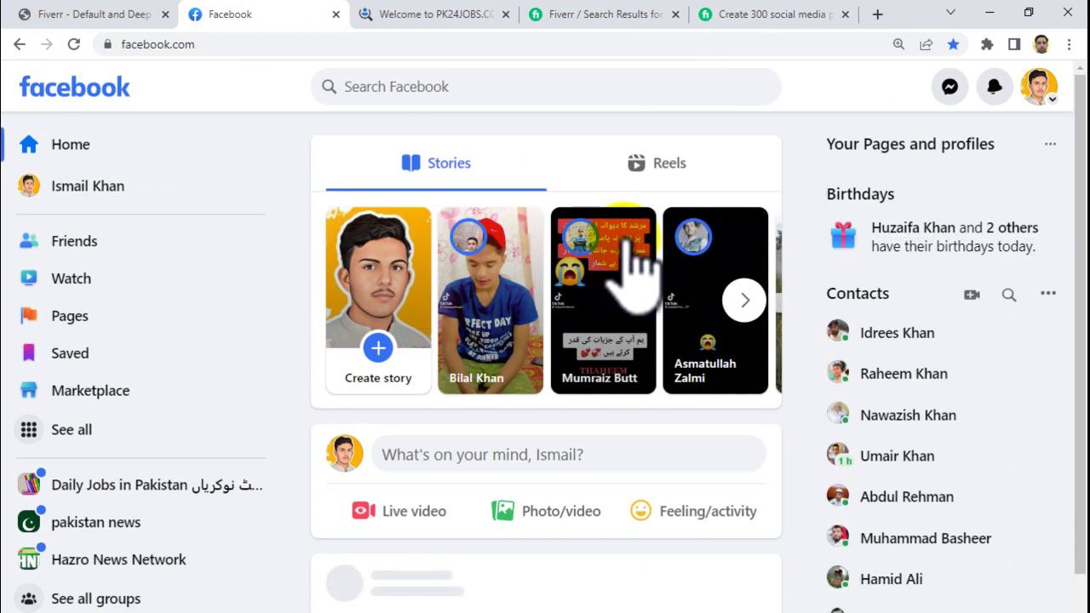